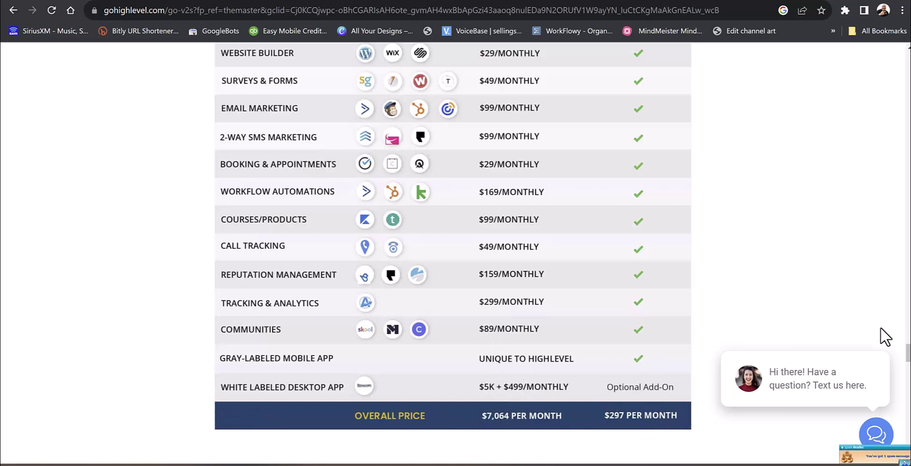
Step: Review the awards, the Starter and Unlimited pricing plans and the success stories on the HighLevel sales page
{"action": "scroll", "coordinate": [882, 269], "scroll_direction": "down", "scroll_amount": 7}
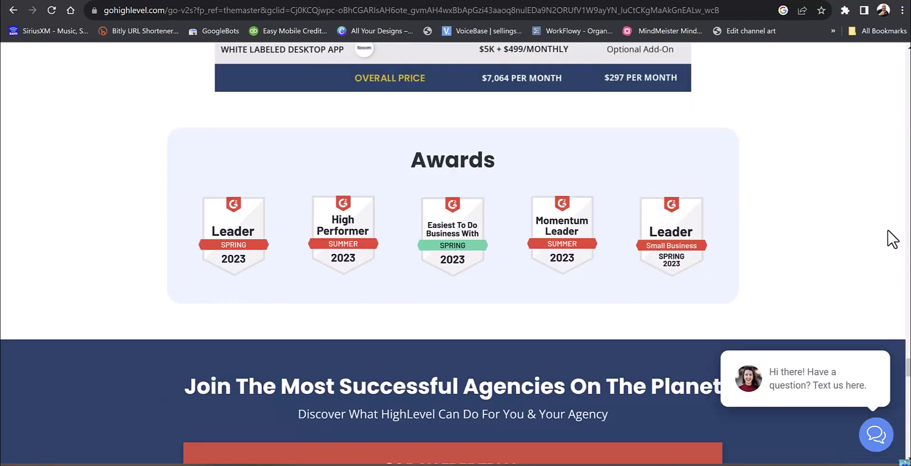
{"action": "scroll", "coordinate": [892, 239], "scroll_direction": "down", "scroll_amount": 7}
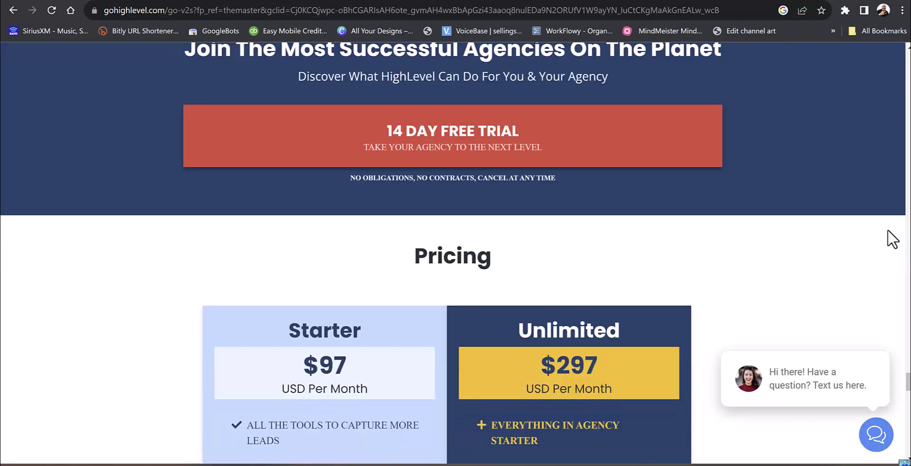
{"action": "scroll", "coordinate": [892, 239], "scroll_direction": "down", "scroll_amount": 13}
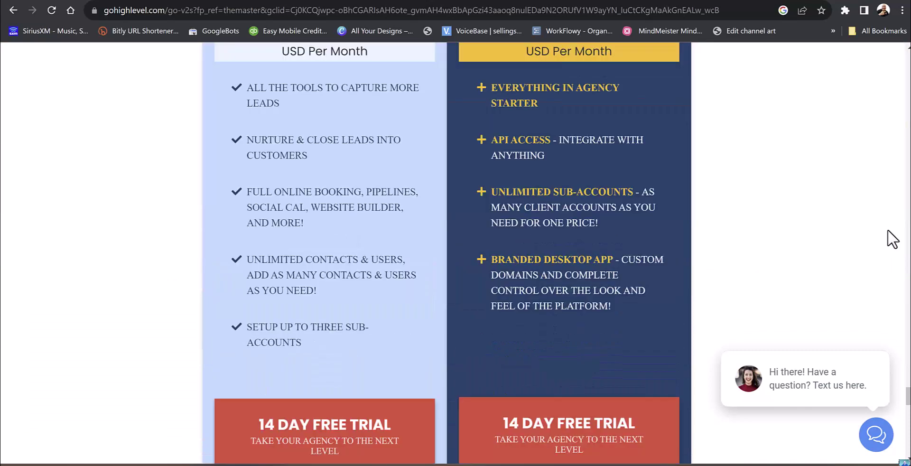
{"action": "scroll", "coordinate": [888, 231], "scroll_direction": "down", "scroll_amount": 13}
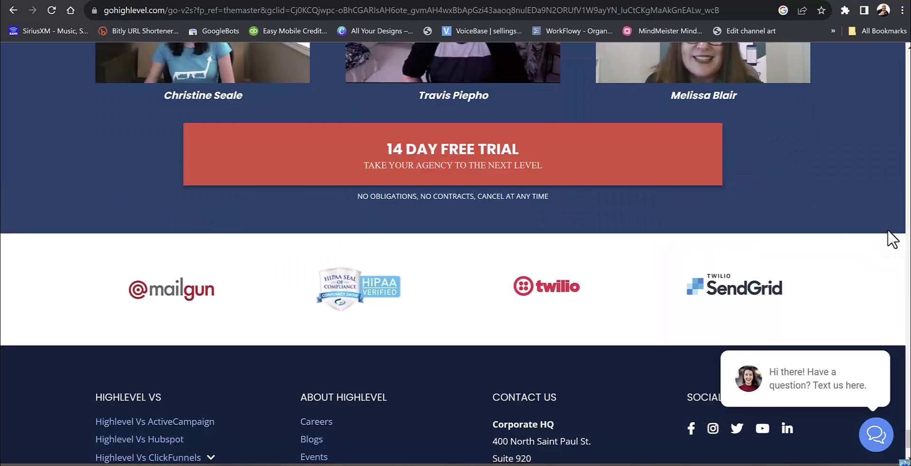
{"action": "scroll", "coordinate": [888, 229], "scroll_direction": "up", "scroll_amount": 20}
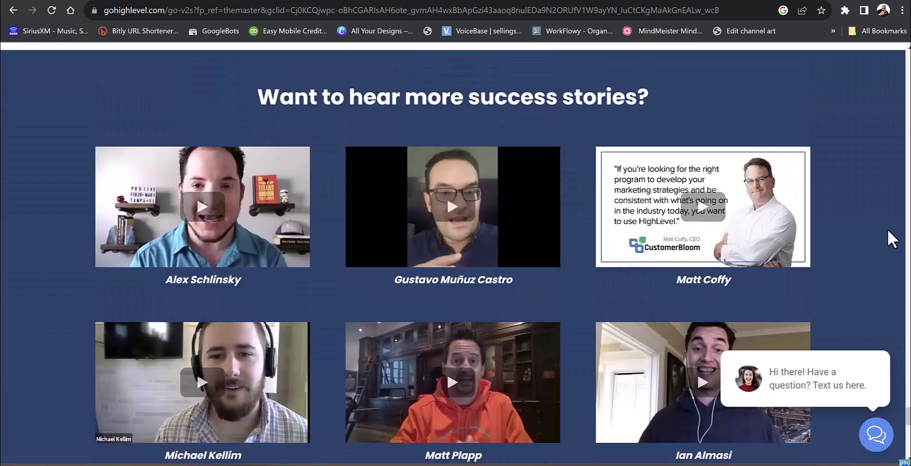
{"action": "scroll", "coordinate": [892, 239], "scroll_direction": "up", "scroll_amount": 7}
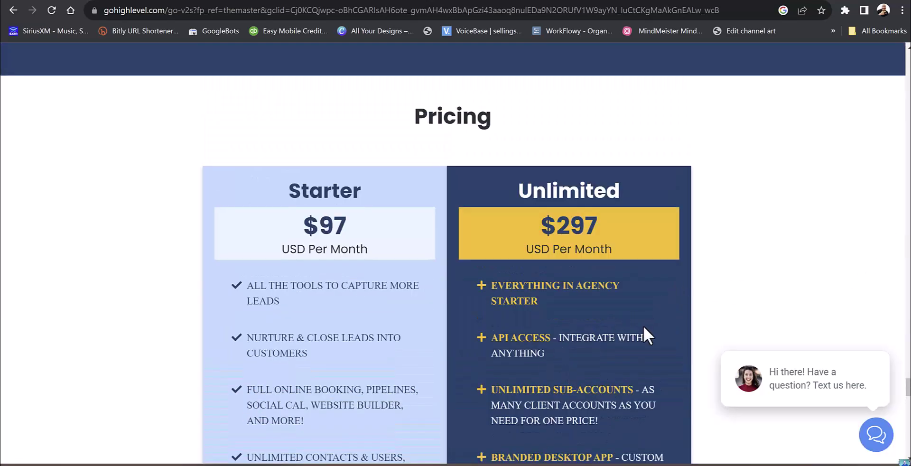
{"action": "scroll", "coordinate": [642, 328], "scroll_direction": "down", "scroll_amount": 7}
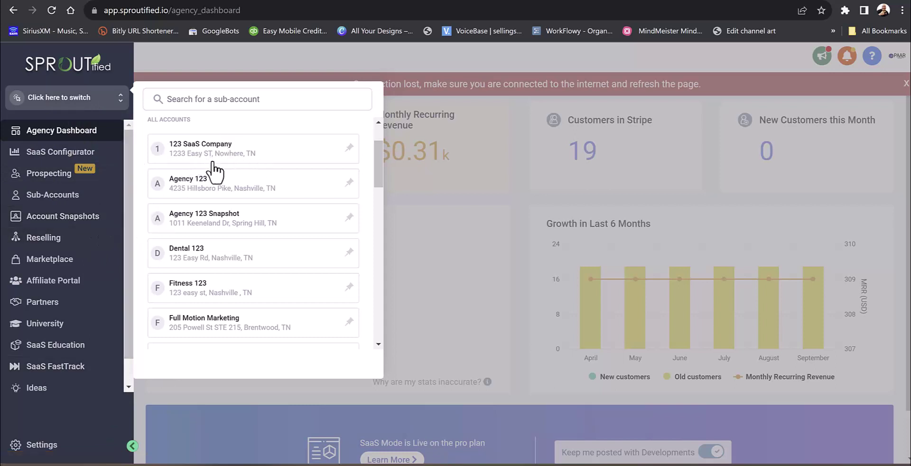
Step: Switch to the Fitness 123 sub-account and dismiss the phone number, Yext and WordPress banners on its dashboard
{"action": "left_click", "coordinate": [193, 283]}
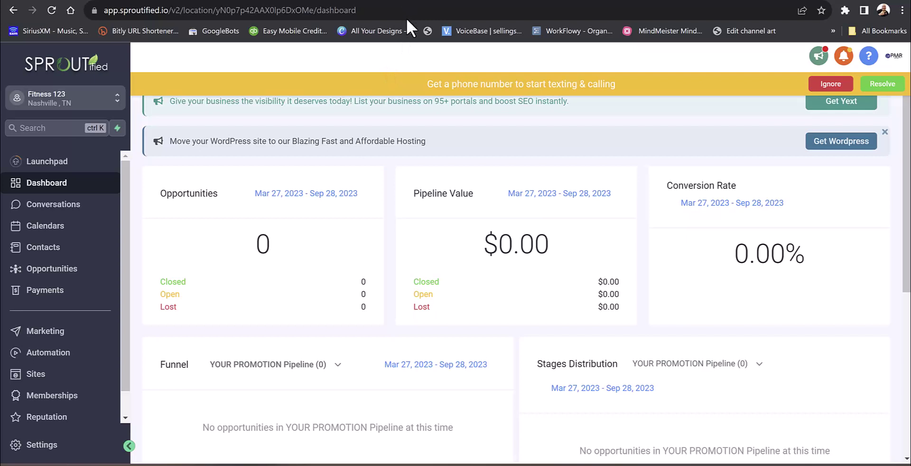
{"action": "left_click", "coordinate": [832, 85]}
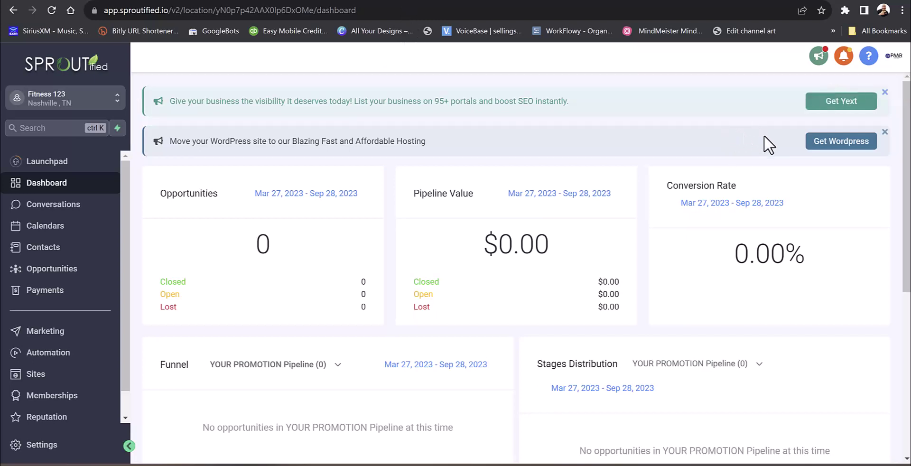
{"action": "left_click", "coordinate": [885, 93]}
{"action": "left_click", "coordinate": [884, 92]}
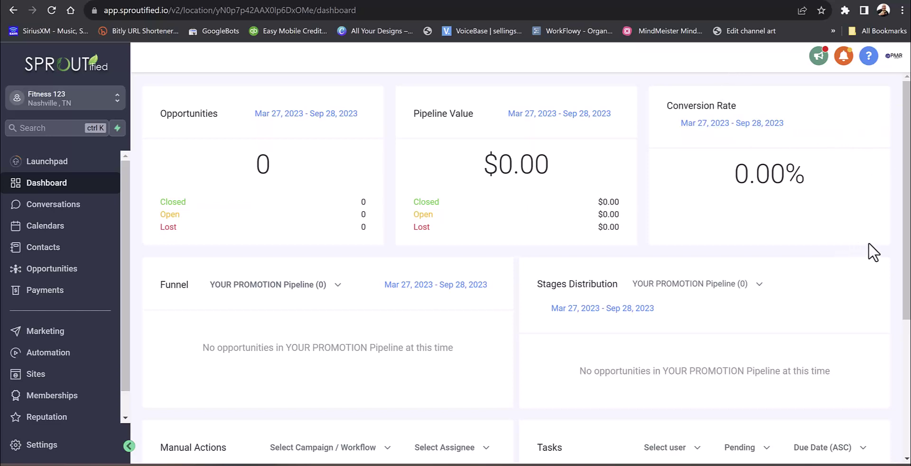
Step: Look over the dashboard's opportunity, pipeline, conversion, manual action and task widgets
{"action": "scroll", "coordinate": [872, 241], "scroll_direction": "down", "scroll_amount": 5}
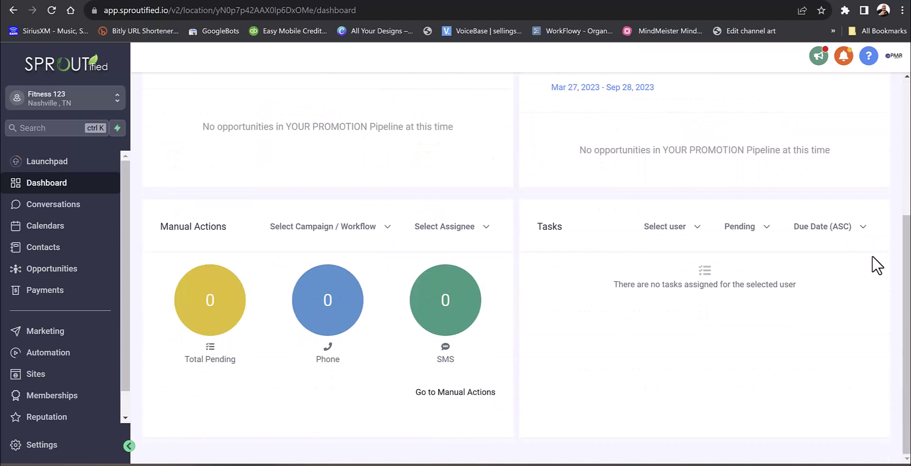
{"action": "scroll", "coordinate": [872, 251], "scroll_direction": "up", "scroll_amount": 5}
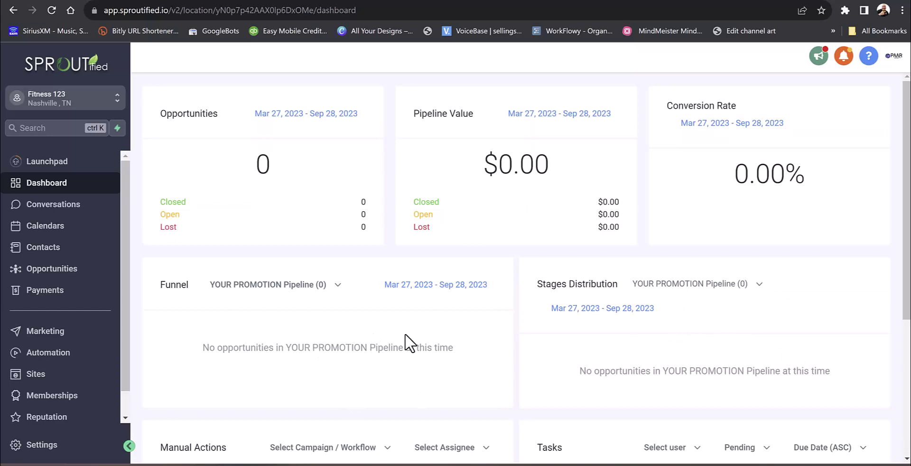
{"action": "scroll", "coordinate": [878, 269], "scroll_direction": "down", "scroll_amount": 5}
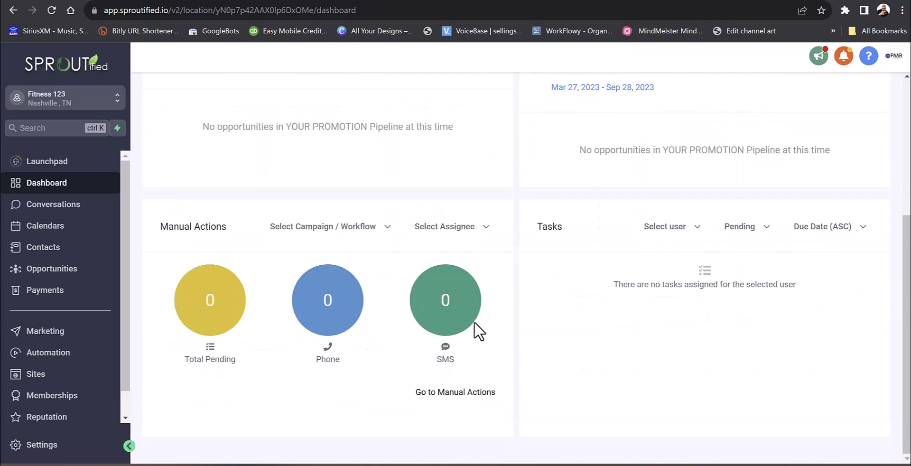
{"action": "scroll", "coordinate": [546, 298], "scroll_direction": "up", "scroll_amount": 5}
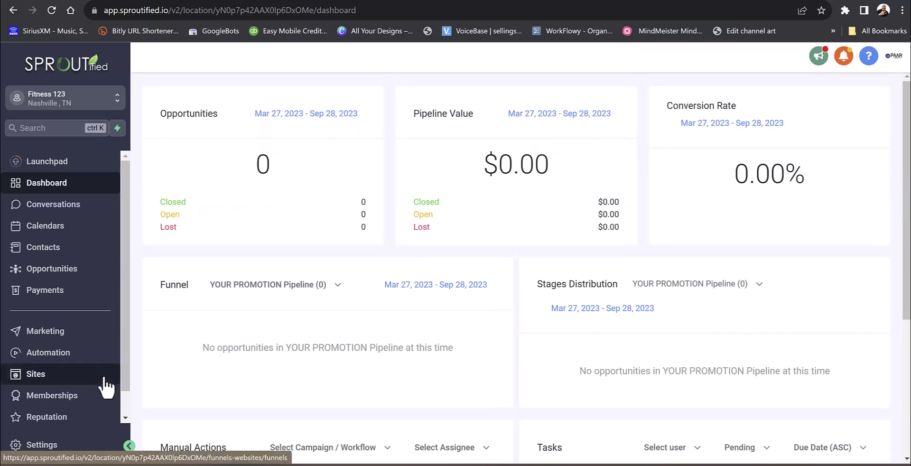
Step: View the sub-account's Integrations settings with the Google, Facebook, QuickBooks, Stripe, Shopify and TikTok connections
{"action": "left_click", "coordinate": [57, 451]}
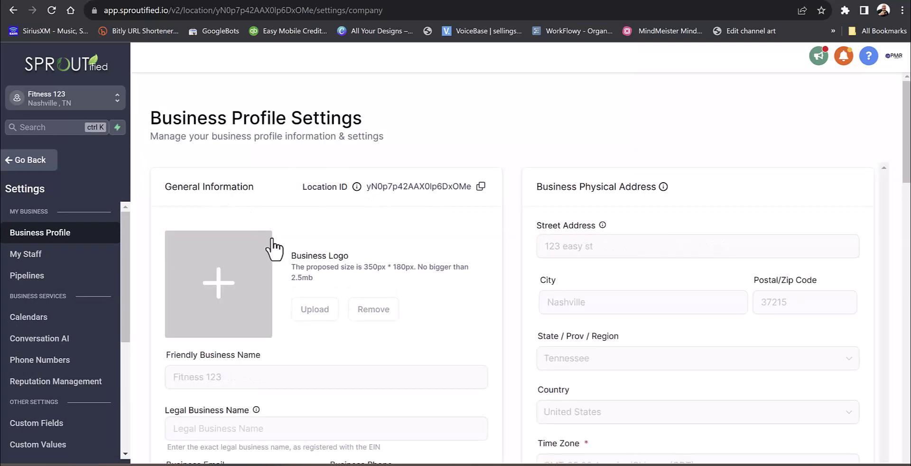
{"action": "scroll", "coordinate": [56, 333], "scroll_direction": "down", "scroll_amount": 5}
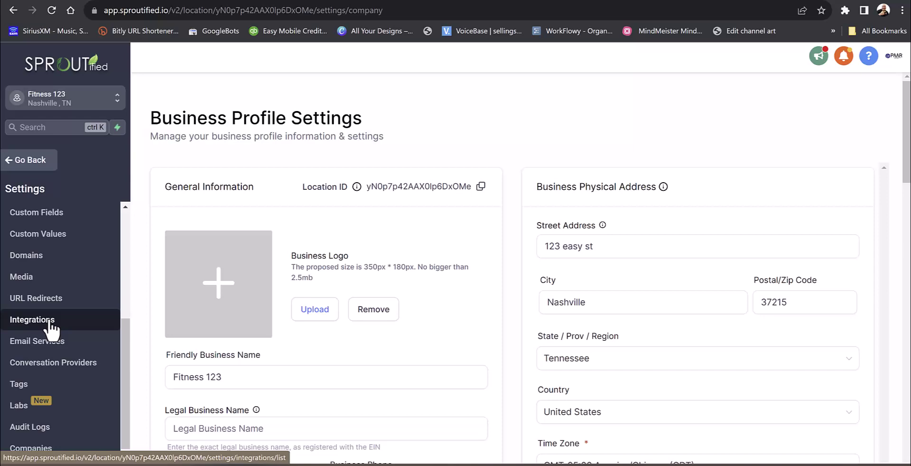
{"action": "left_click", "coordinate": [52, 327]}
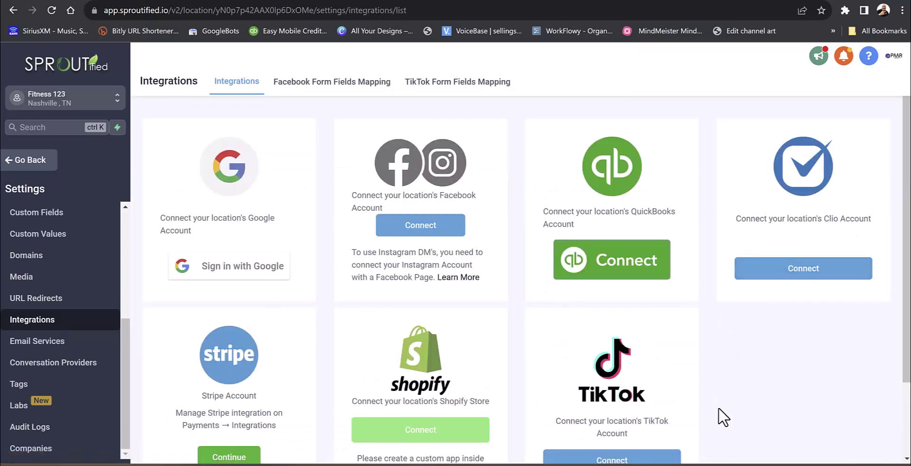
{"action": "mouse_move", "coordinate": [614, 355]}
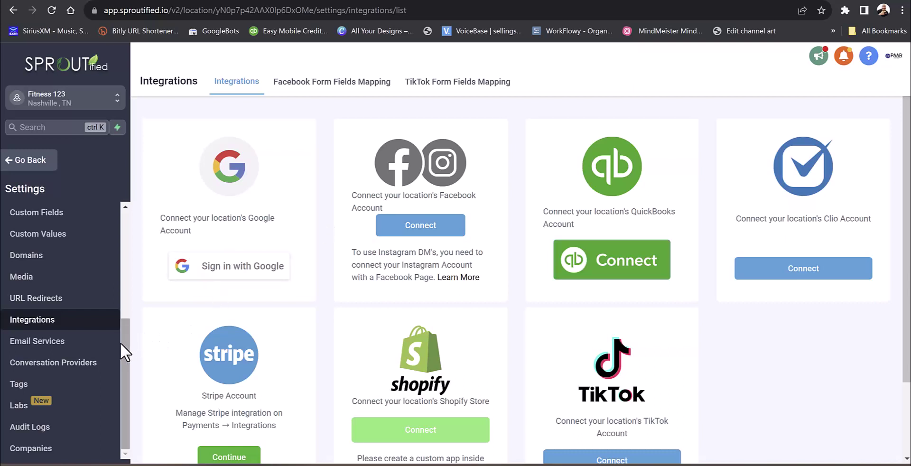
Step: Leave the settings and show all conversations of the sub-account
{"action": "left_click_drag", "start_coordinate": [123, 338], "coordinate": [126, 224]}
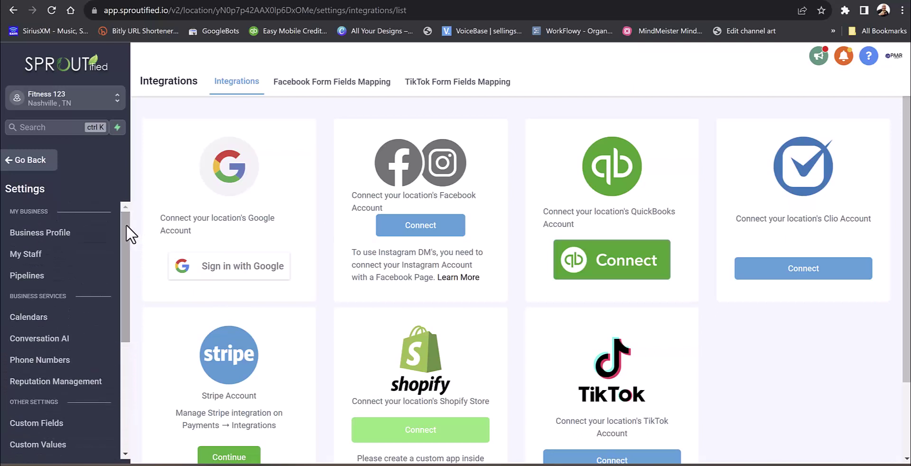
{"action": "left_click", "coordinate": [35, 165]}
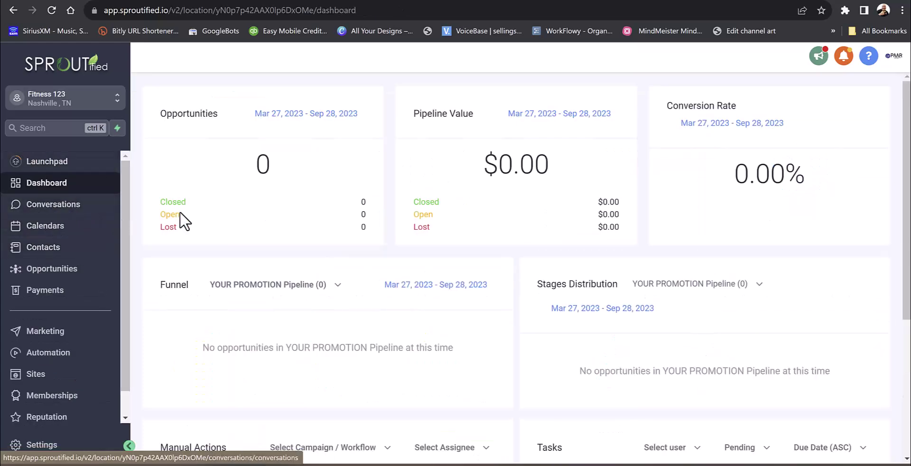
{"action": "left_click", "coordinate": [54, 219]}
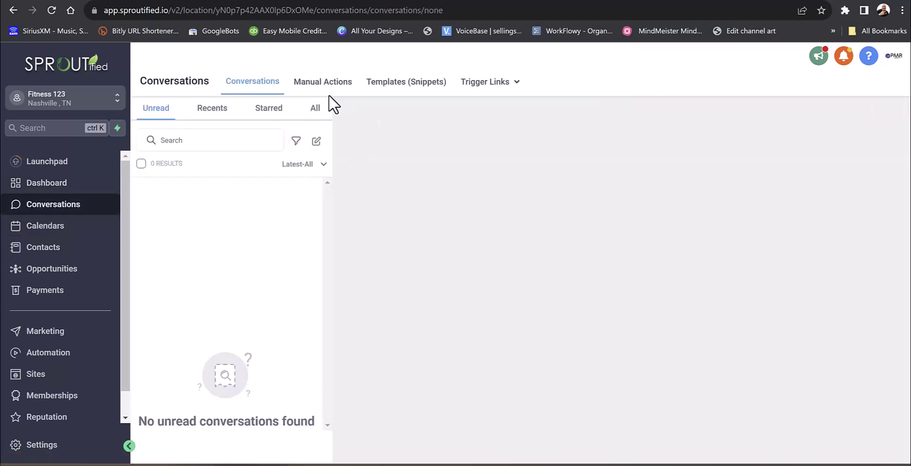
{"action": "left_click", "coordinate": [317, 111]}
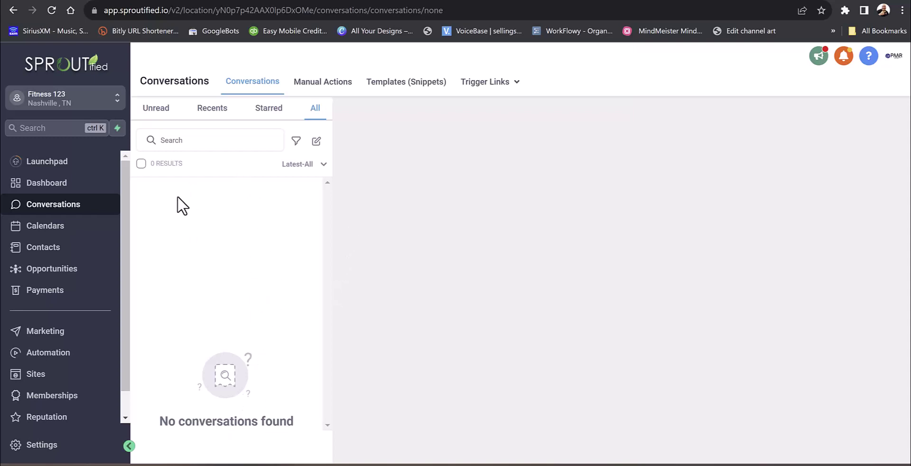
Step: Open the Free Membership Claim calendar for editing from the calendar settings
{"action": "left_click", "coordinate": [42, 228]}
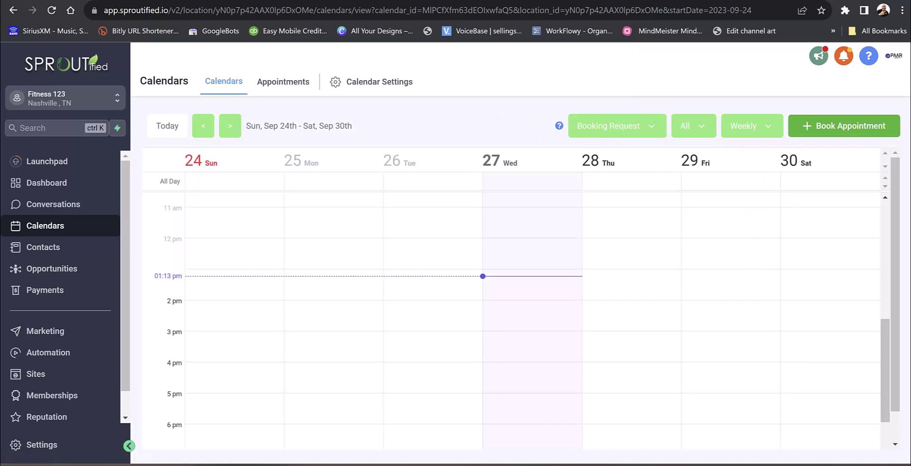
{"action": "left_click", "coordinate": [384, 88]}
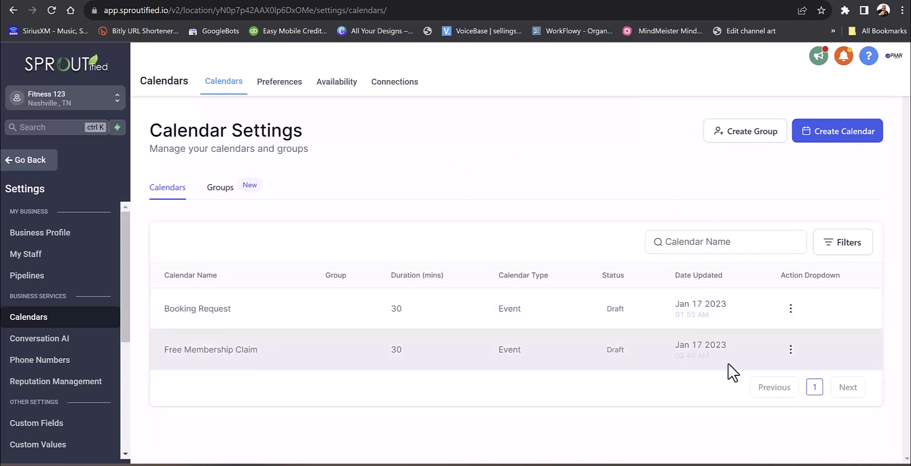
{"action": "left_click", "coordinate": [791, 350]}
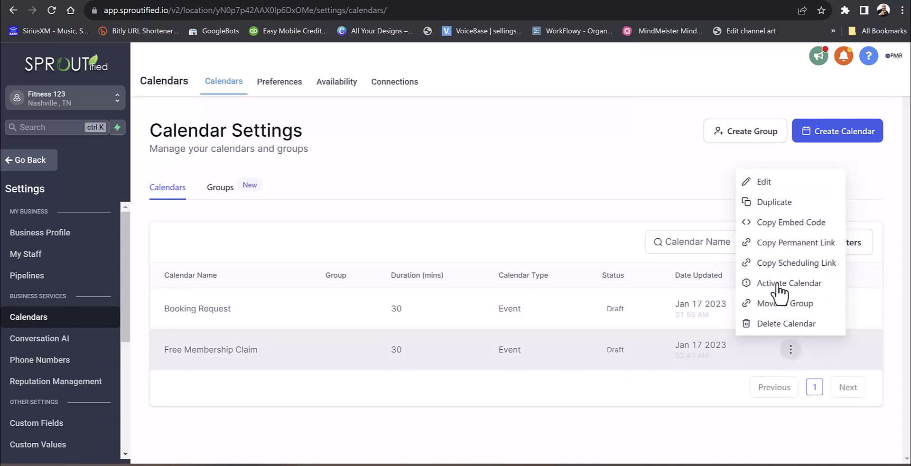
{"action": "left_click", "coordinate": [775, 184]}
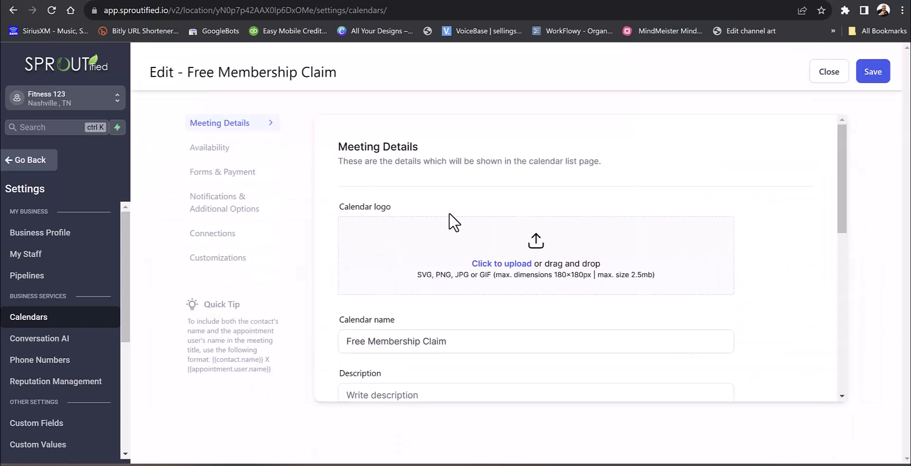
Step: Remove Tuesday and Thursday from the calendar's availability and set Monday's end time to 09:00 AM
{"action": "left_click", "coordinate": [220, 150]}
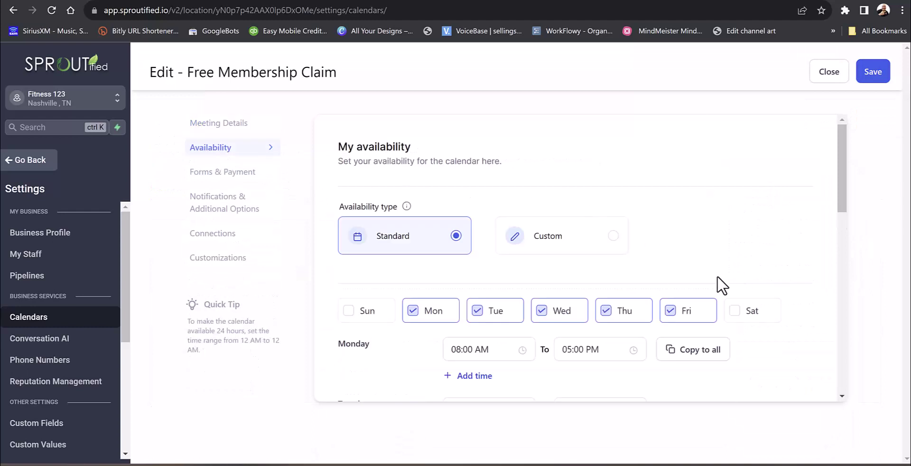
{"action": "left_click", "coordinate": [478, 312]}
{"action": "left_click", "coordinate": [617, 316]}
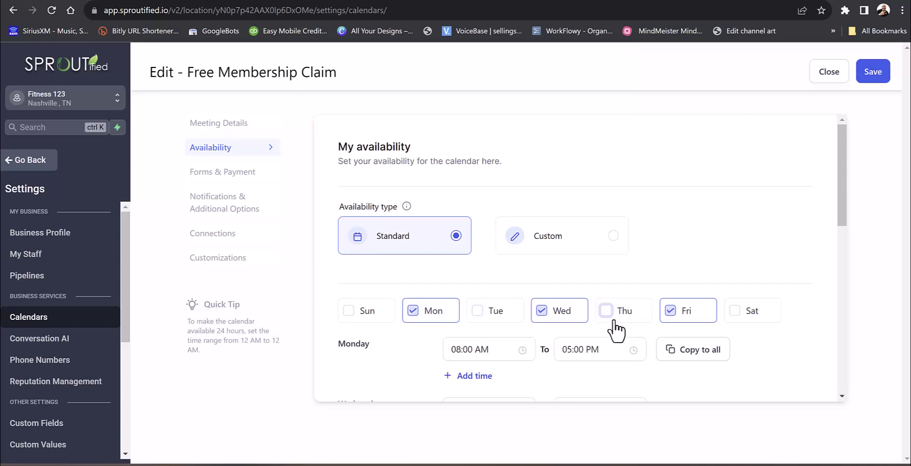
{"action": "left_click", "coordinate": [572, 352]}
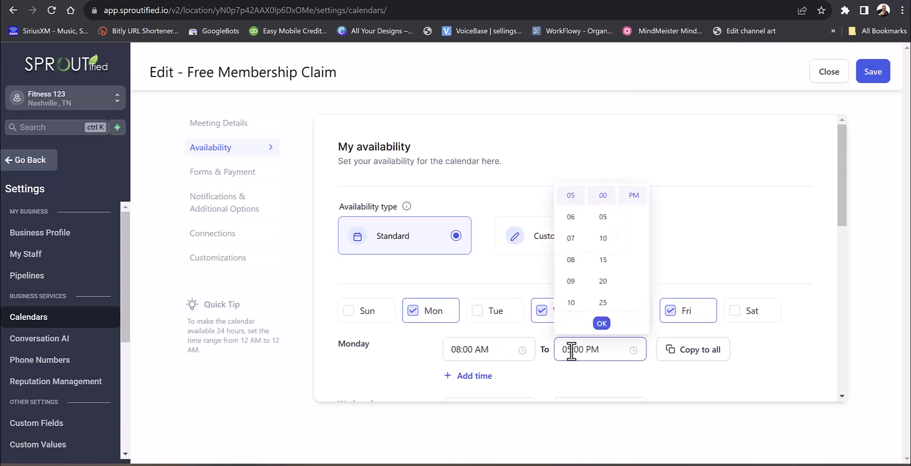
{"action": "left_click", "coordinate": [571, 281]}
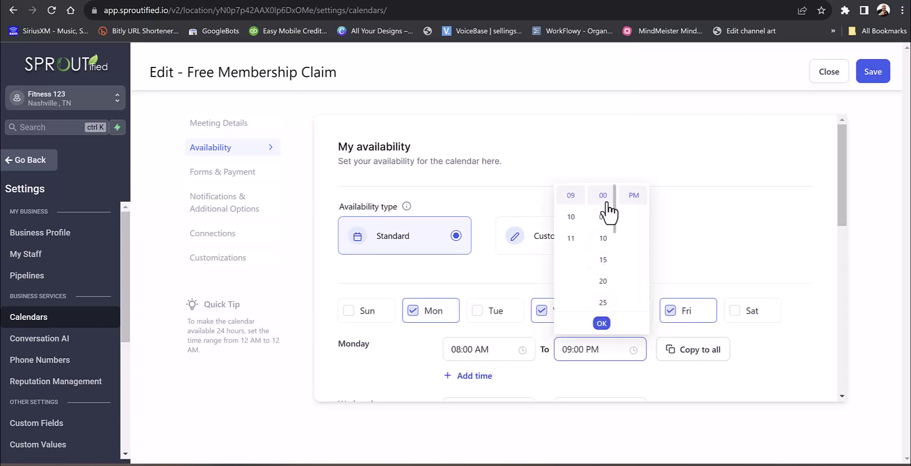
{"action": "scroll", "coordinate": [635, 200], "scroll_direction": "up", "scroll_amount": 1}
{"action": "left_click", "coordinate": [634, 196]}
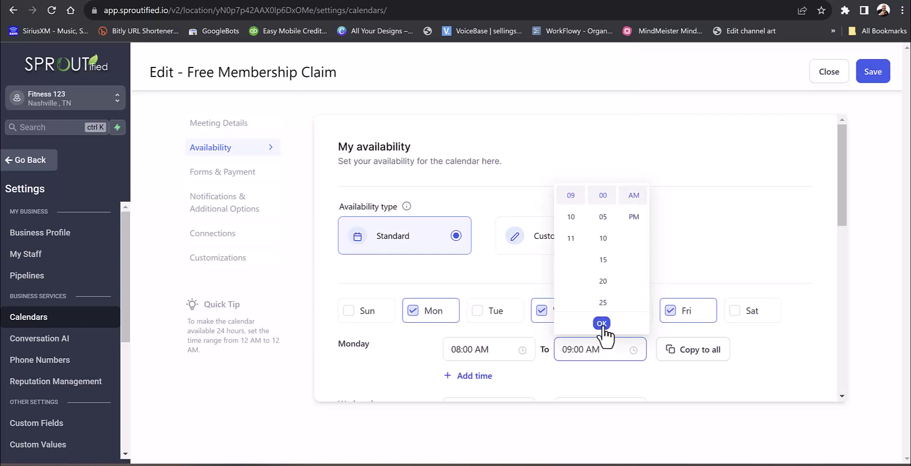
{"action": "left_click", "coordinate": [602, 323]}
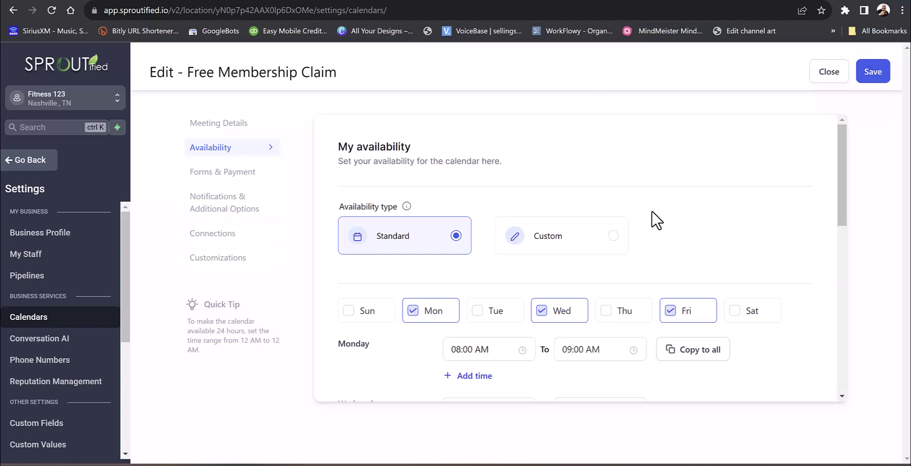
Step: Enable accepting payments in the calendar's form and payment settings and set the amount to 9.99 USD
{"action": "left_click", "coordinate": [256, 177]}
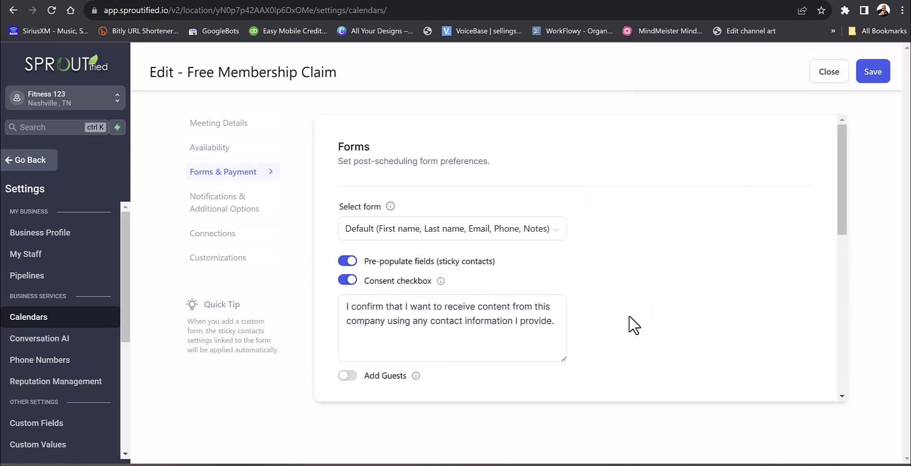
{"action": "scroll", "coordinate": [634, 326], "scroll_direction": "down", "scroll_amount": 5}
{"action": "scroll", "coordinate": [648, 308], "scroll_direction": "down", "scroll_amount": 2}
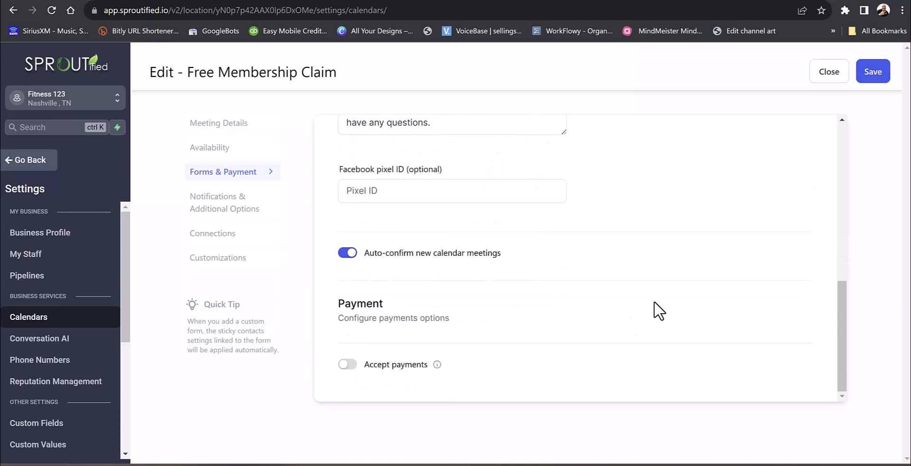
{"action": "left_click", "coordinate": [348, 365]}
{"action": "scroll", "coordinate": [528, 341], "scroll_direction": "down", "scroll_amount": 4}
{"action": "left_click", "coordinate": [403, 238]}
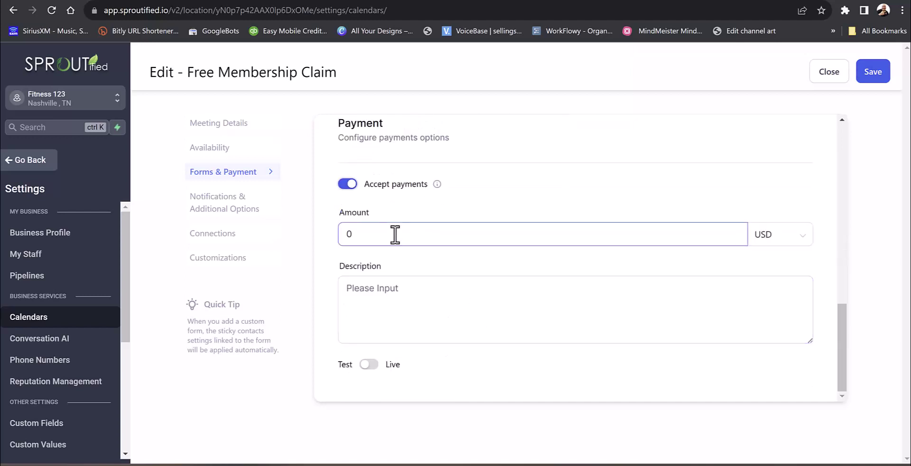
{"action": "key", "text": "BackSpace"}
{"action": "type", "text": "9.99"}
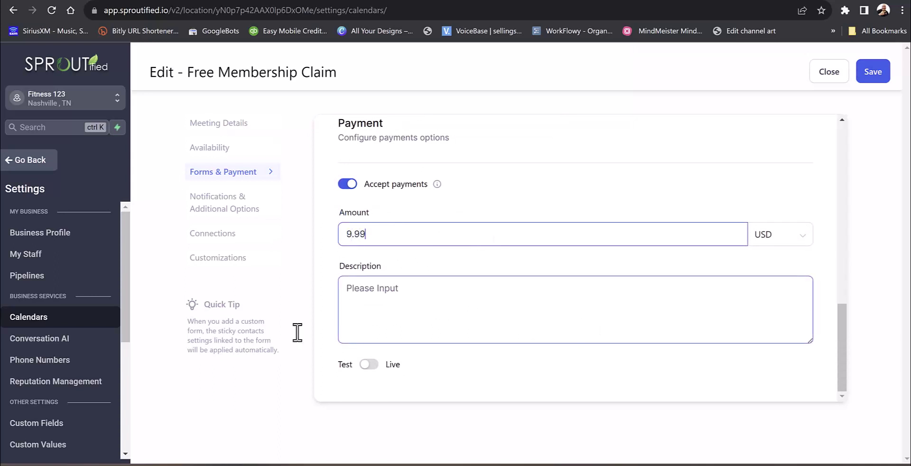
Step: Enter "Spin Class" as the payment description of the calendar
{"action": "left_click", "coordinate": [409, 290]}
{"action": "type", "text": "SPin Class"}
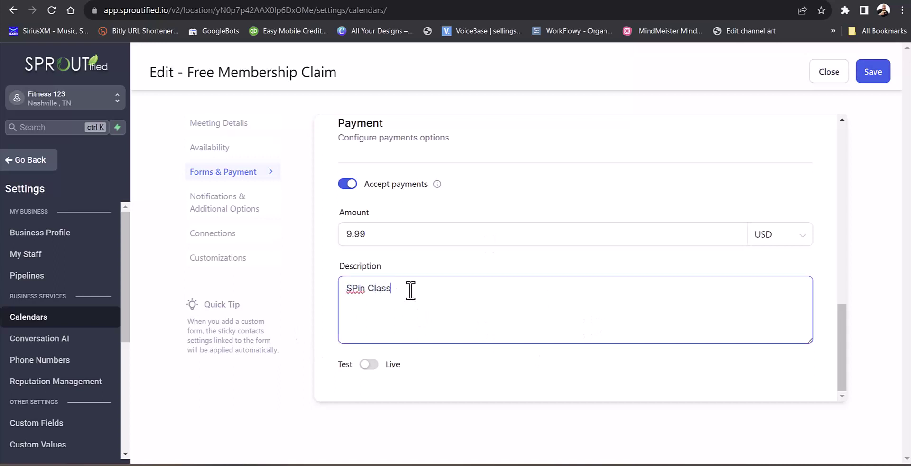
{"action": "key", "text": "BackSpace"}
{"action": "key", "text": "BackSpace"}
{"action": "key", "text": "BackSpace"}
{"action": "key", "text": "BackSpace"}
{"action": "key", "text": "BackSpace"}
{"action": "key", "text": "BackSpace"}
{"action": "key", "text": "BackSpace"}
{"action": "key", "text": "BackSpace"}
{"action": "key", "text": "BackSpace"}
{"action": "type", "text": "pin Class"}
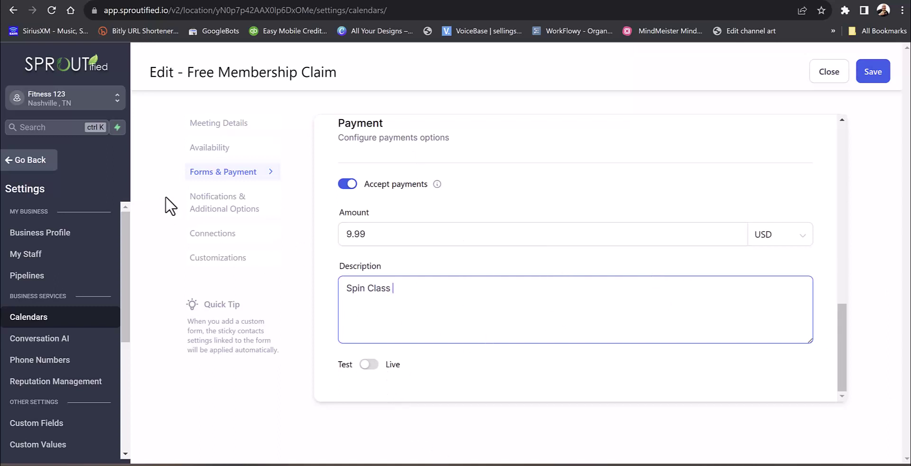
Step: Review the calendar's notification options and availability, and save and close the calendar
{"action": "left_click", "coordinate": [219, 205]}
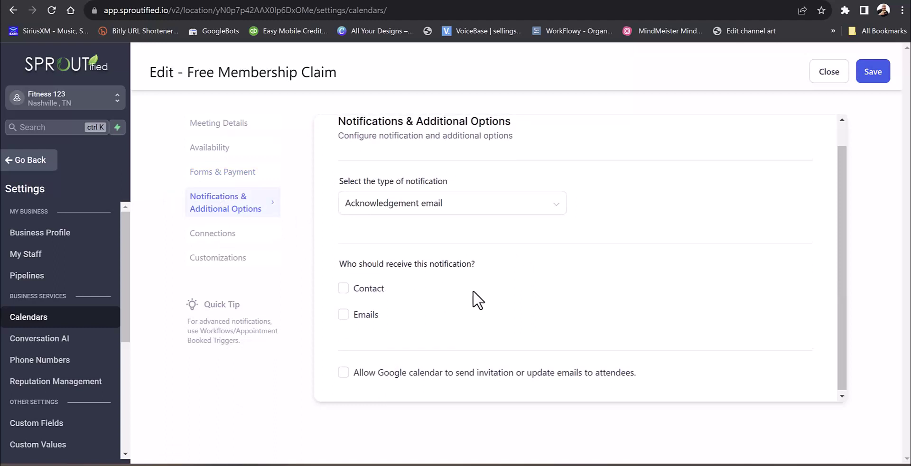
{"action": "scroll", "coordinate": [473, 291], "scroll_direction": "up", "scroll_amount": 1}
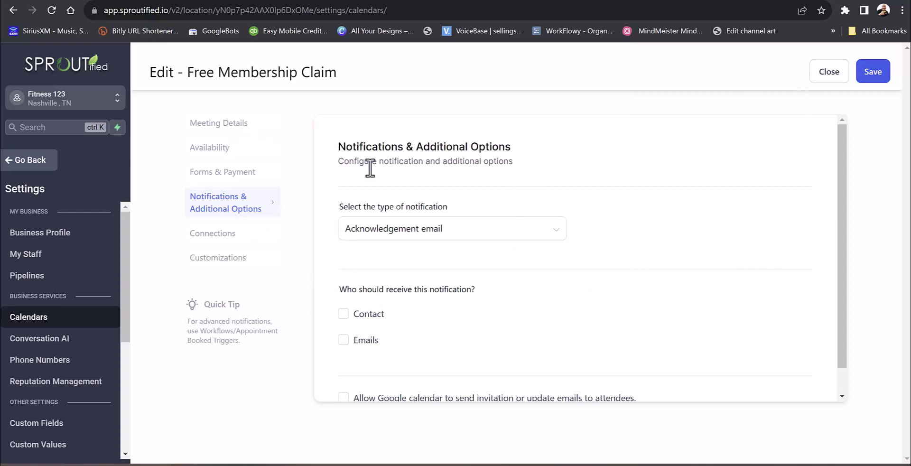
{"action": "left_click", "coordinate": [238, 151]}
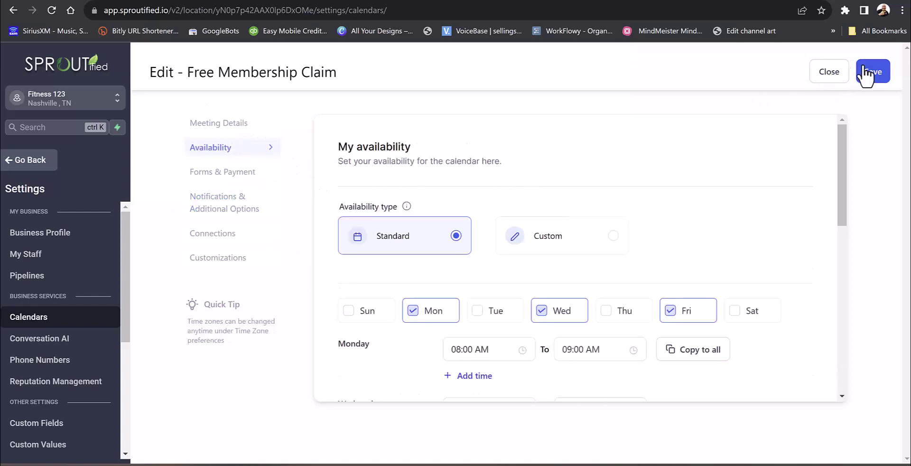
{"action": "left_click", "coordinate": [873, 76]}
{"action": "left_click", "coordinate": [822, 71]}
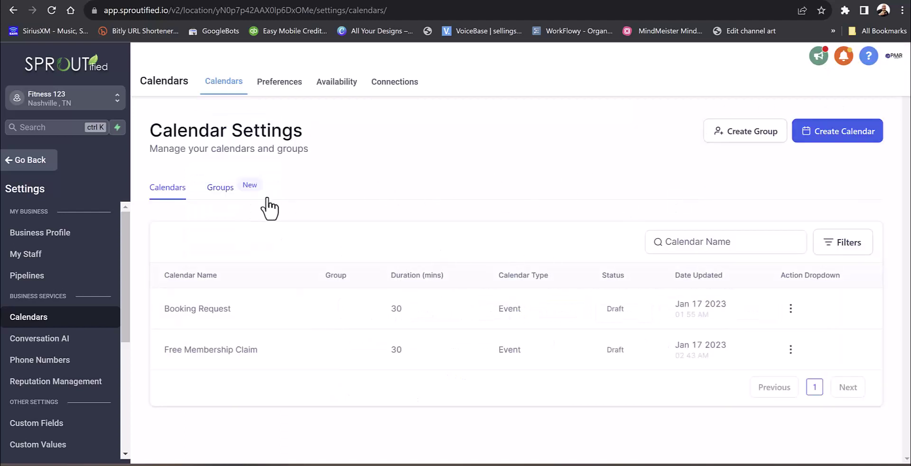
Step: View the calendar groups, and leave the settings to show the sub-account's contact smart lists
{"action": "left_click", "coordinate": [217, 191]}
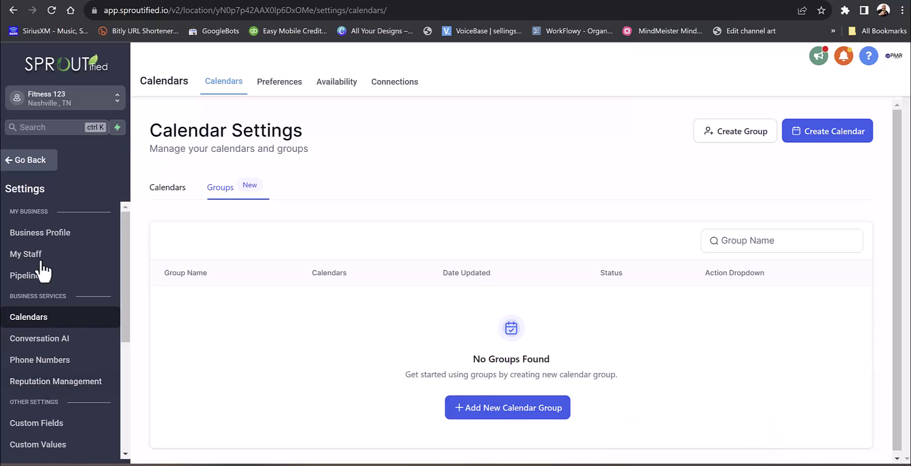
{"action": "left_click", "coordinate": [31, 164]}
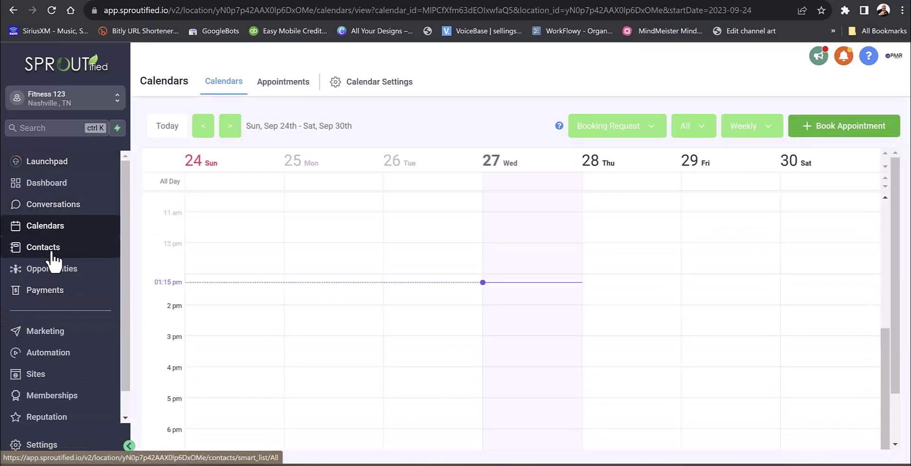
{"action": "left_click", "coordinate": [52, 254]}
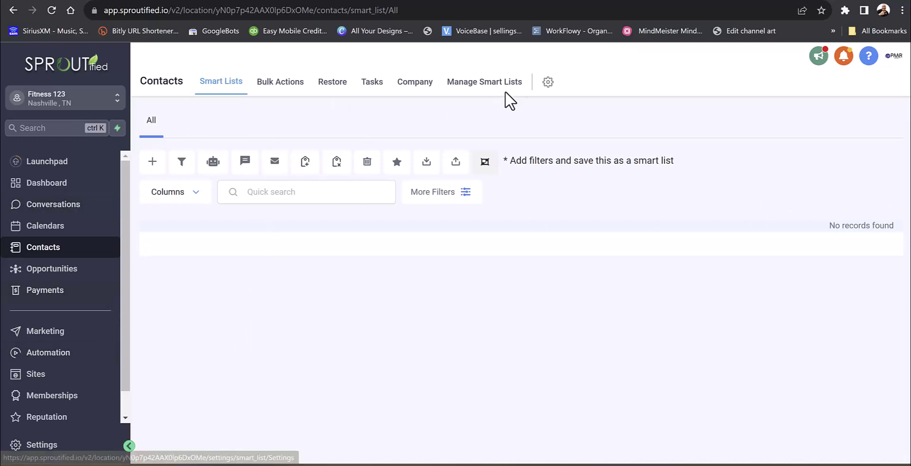
Step: Look through the stages of the opportunities board and view its active filters
{"action": "left_click", "coordinate": [61, 279]}
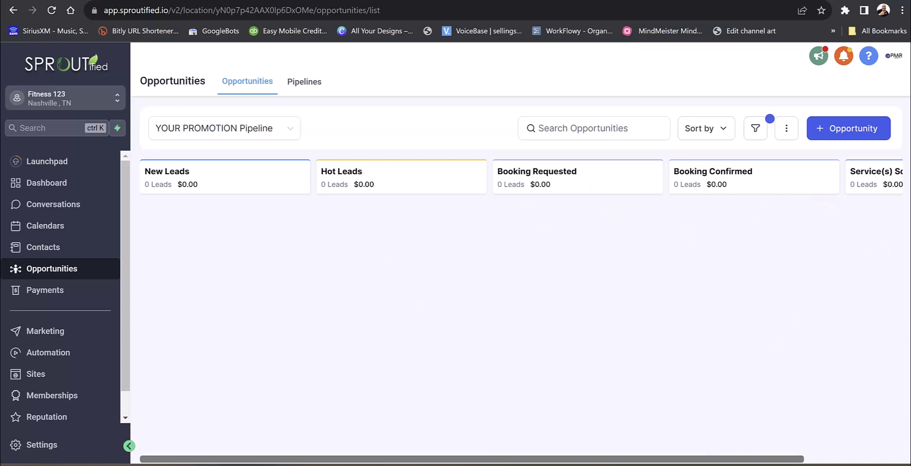
{"action": "left_click_drag", "start_coordinate": [804, 459], "coordinate": [834, 456]}
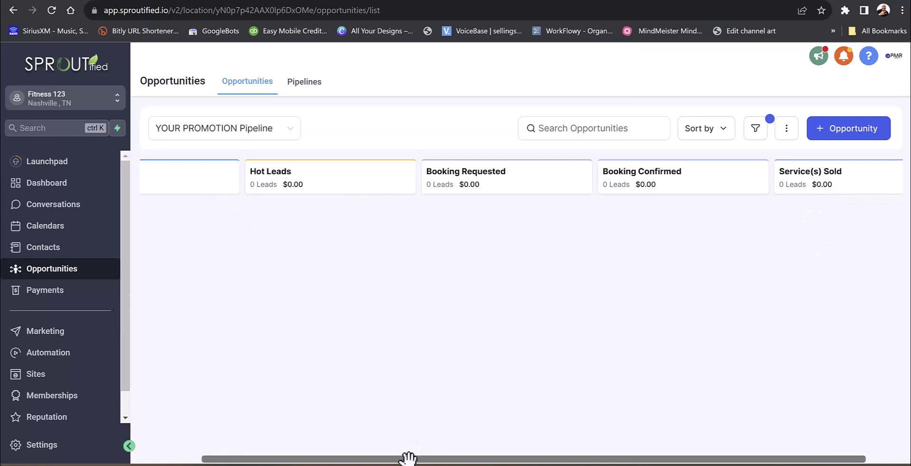
{"action": "left_click_drag", "start_coordinate": [408, 453], "coordinate": [278, 444]}
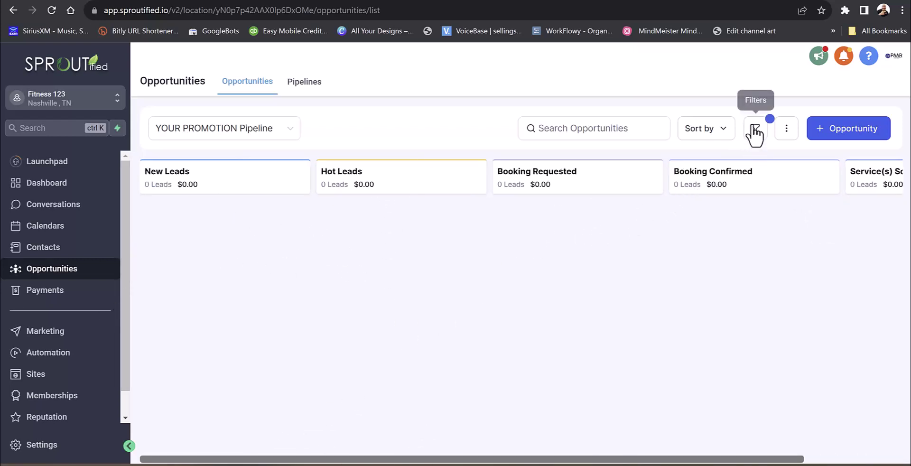
{"action": "left_click", "coordinate": [755, 130]}
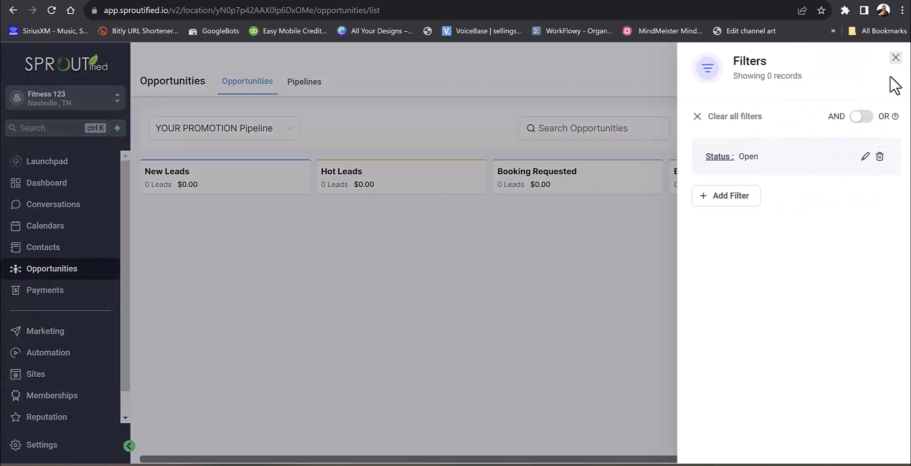
{"action": "left_click", "coordinate": [895, 57]}
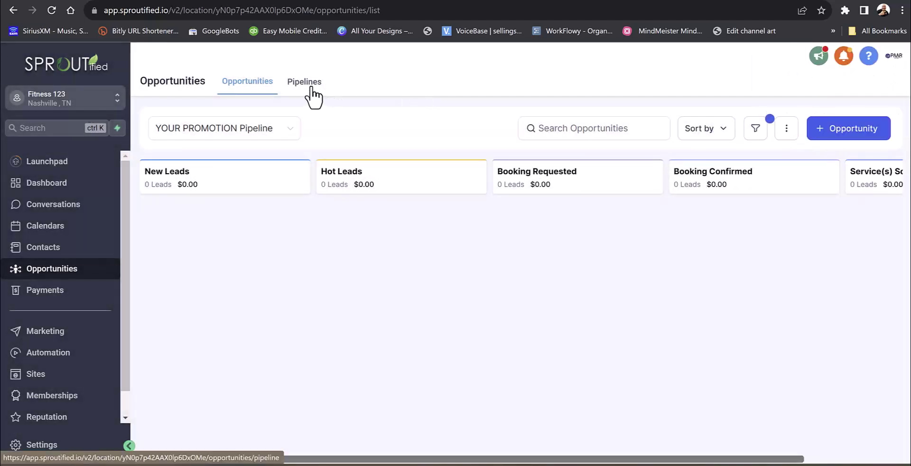
Step: View the stages of YOUR PROMOTION Pipeline in its edit dialog and close it without changes
{"action": "left_click", "coordinate": [304, 82]}
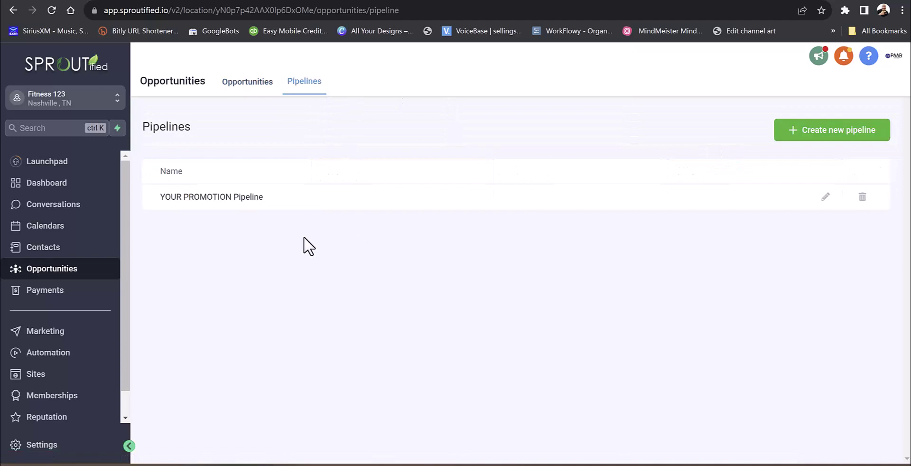
{"action": "left_click", "coordinate": [825, 198]}
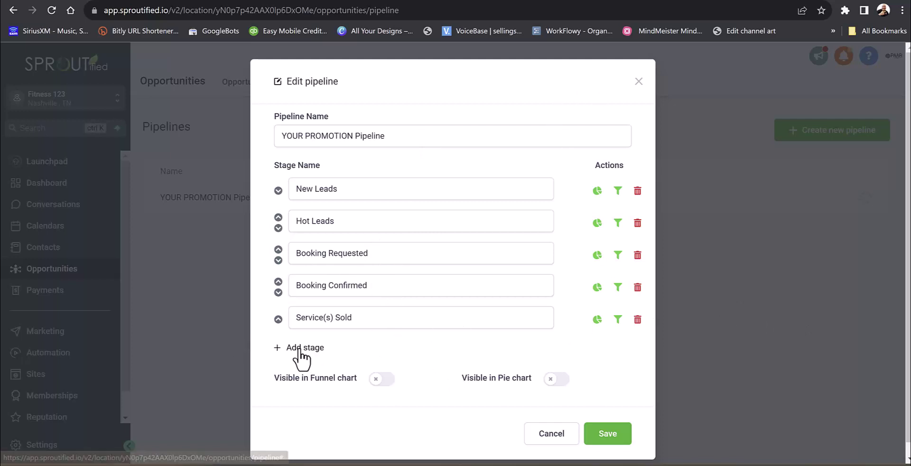
{"action": "left_click", "coordinate": [638, 82]}
Step: View the invoices overview in the sub-account's payments area
{"action": "left_click", "coordinate": [41, 290]}
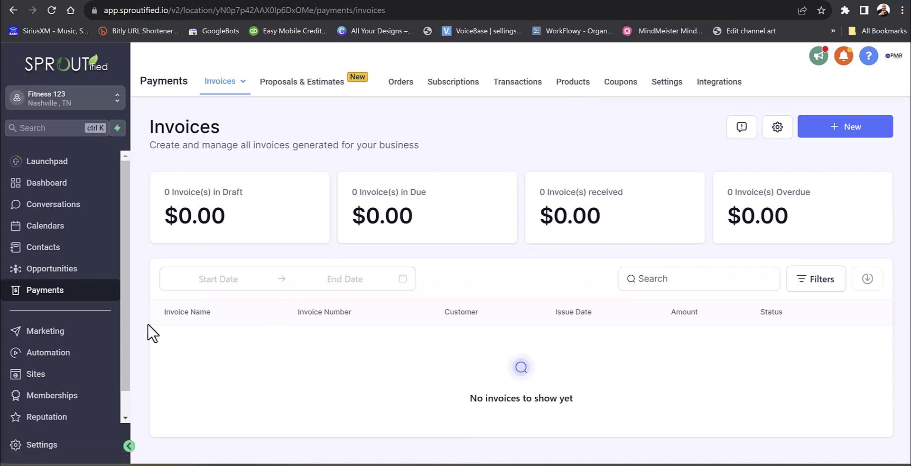
{"action": "scroll", "coordinate": [127, 285], "scroll_direction": "down", "scroll_amount": 1}
{"action": "scroll", "coordinate": [127, 288], "scroll_direction": "down", "scroll_amount": 1}
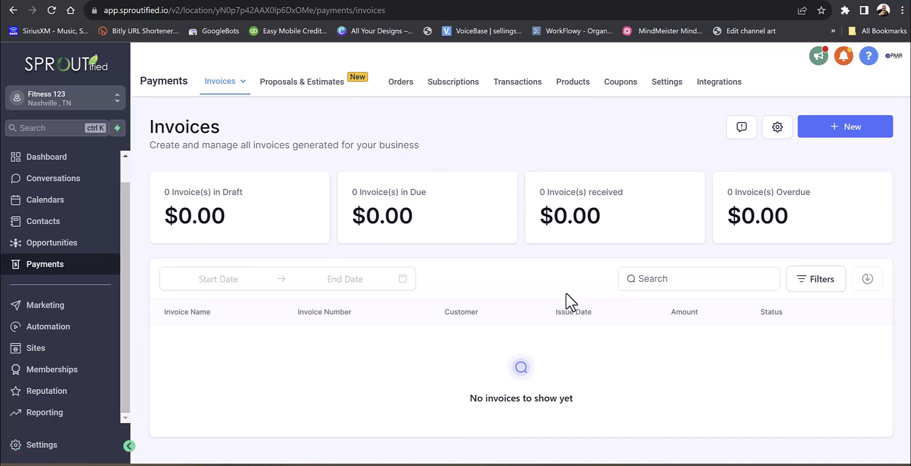
Step: Open the social planner in the marketing area and start its setup
{"action": "left_click", "coordinate": [52, 306]}
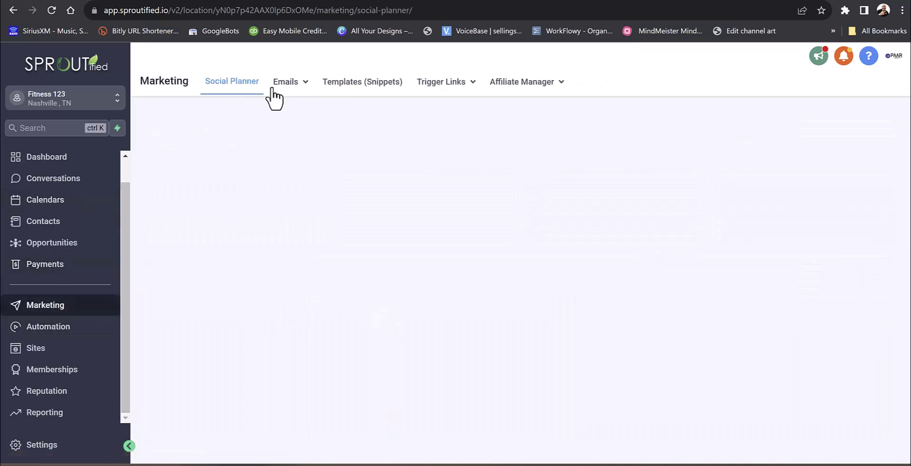
{"action": "mouse_move", "coordinate": [240, 90]}
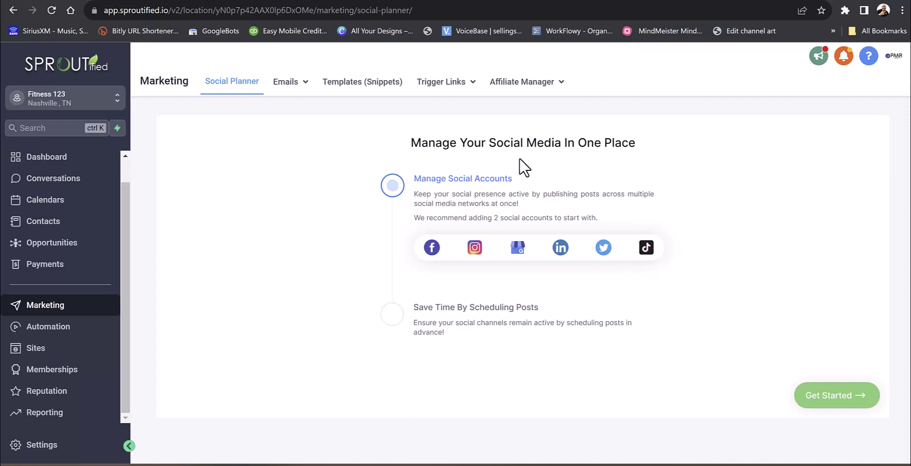
{"action": "left_click", "coordinate": [839, 401]}
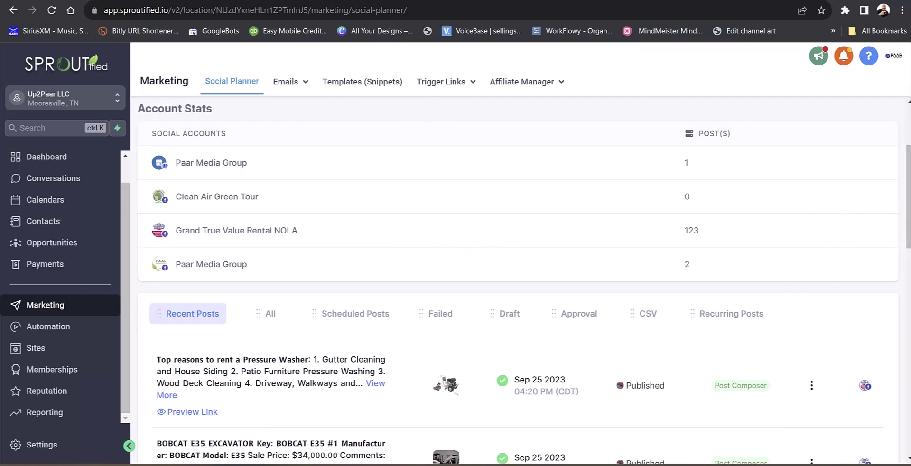
Step: Examine the Up2Paar LLC social planner's account stats, recent posts and scheduled posts
{"action": "left_click_drag", "start_coordinate": [908, 241], "coordinate": [907, 216]}
{"action": "scroll", "coordinate": [903, 295], "scroll_direction": "down", "scroll_amount": 1}
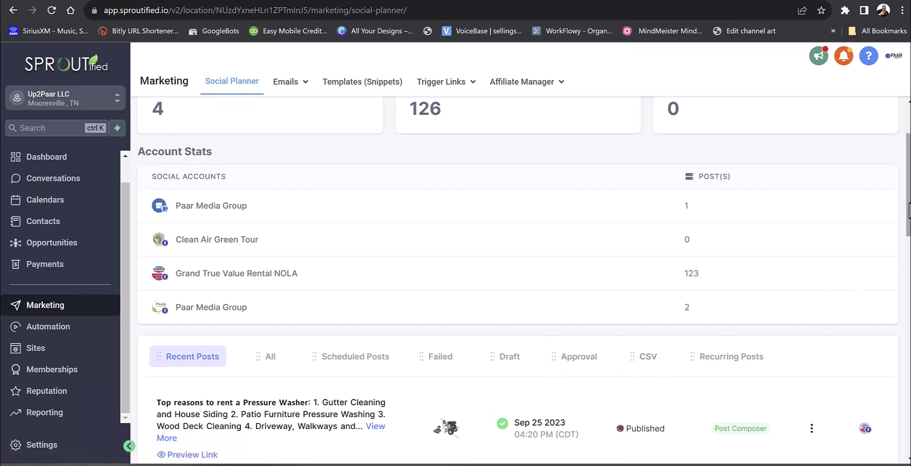
{"action": "left_click_drag", "start_coordinate": [906, 223], "coordinate": [432, 204]}
{"action": "left_click", "coordinate": [337, 198]}
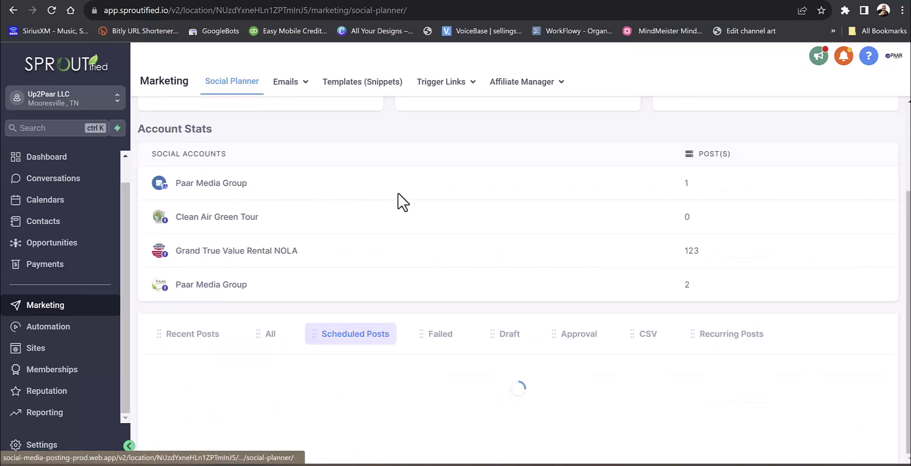
{"action": "scroll", "coordinate": [484, 276], "scroll_direction": "down", "scroll_amount": 3}
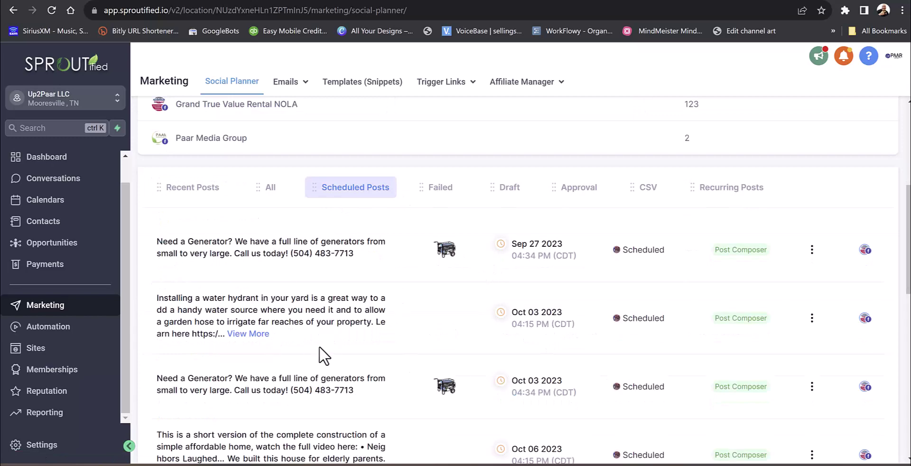
{"action": "scroll", "coordinate": [397, 342], "scroll_direction": "down", "scroll_amount": 10}
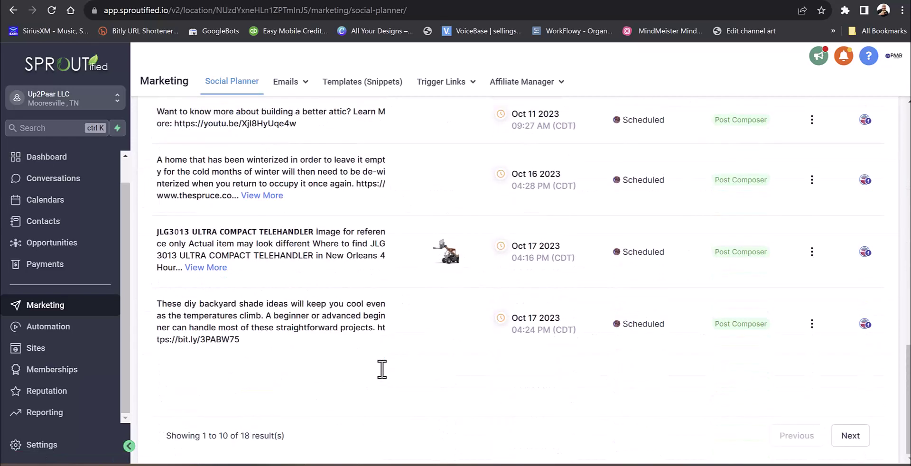
{"action": "scroll", "coordinate": [382, 370], "scroll_direction": "up", "scroll_amount": 12}
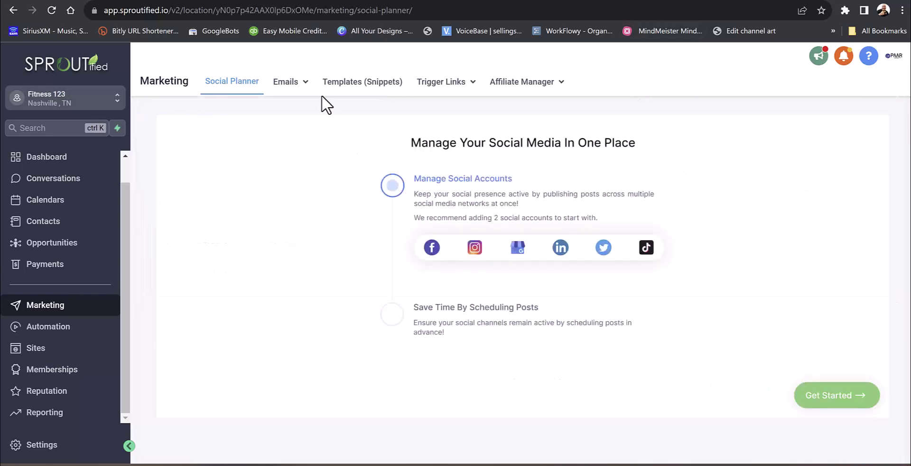
Step: Open the email marketing template library for a new email template in Fitness 123 and browse the Health & Wellness category
{"action": "mouse_move", "coordinate": [290, 91]}
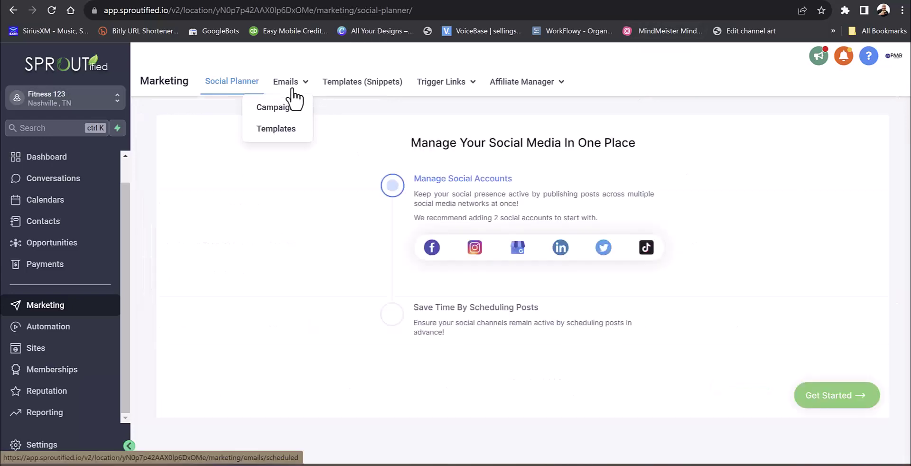
{"action": "left_click", "coordinate": [288, 134]}
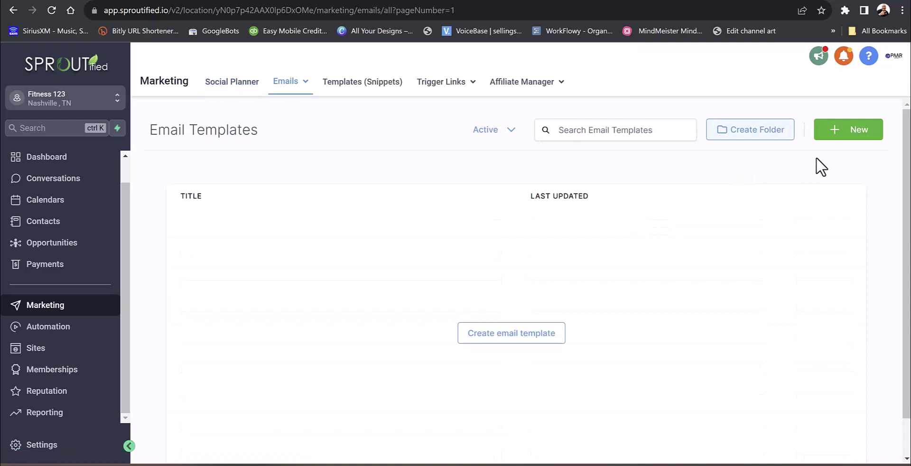
{"action": "left_click", "coordinate": [865, 136]}
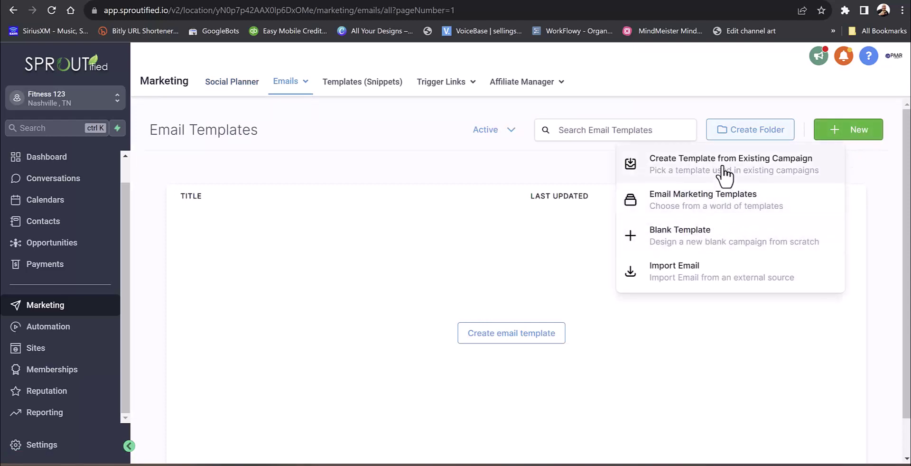
{"action": "left_click", "coordinate": [693, 201]}
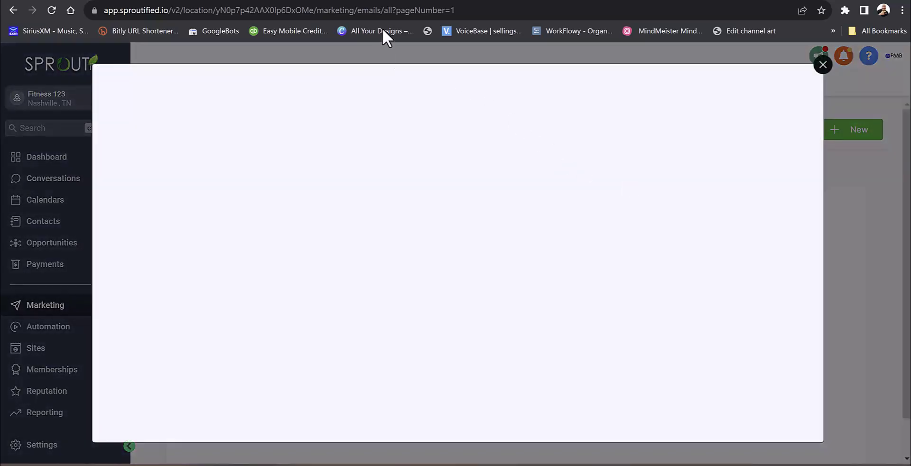
{"action": "mouse_move", "coordinate": [818, 170]}
{"action": "left_mouse_down"}
{"action": "mouse_move", "coordinate": [803, 318]}
{"action": "mouse_move", "coordinate": [810, 400]}
{"action": "mouse_move", "coordinate": [822, 160]}
{"action": "left_mouse_up"}
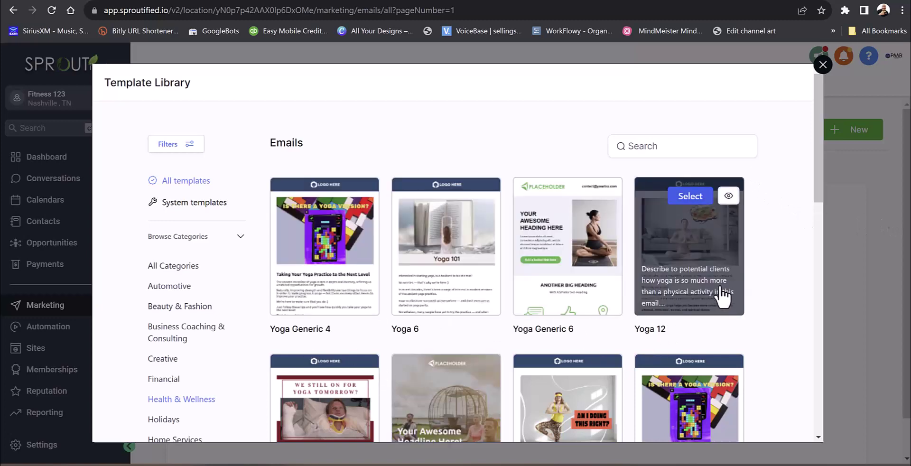
Step: Close the email template library and look over the Trigger Links and Affiliate Manager options in the marketing area
{"action": "left_click", "coordinate": [822, 65]}
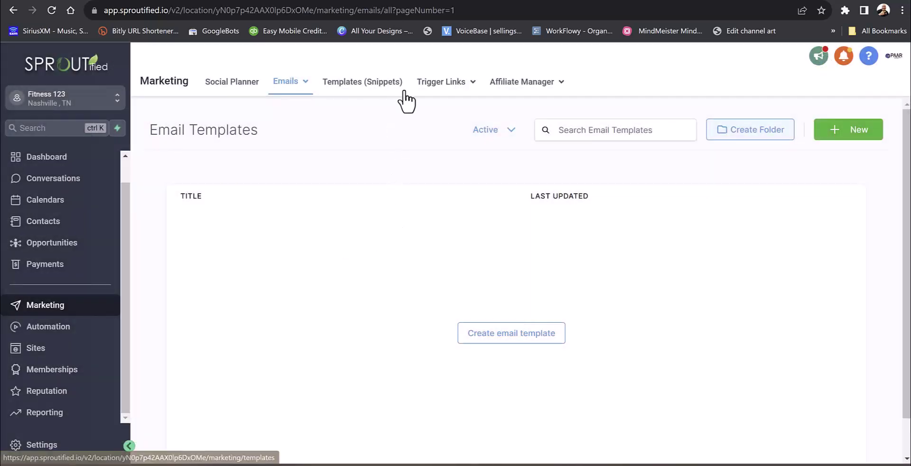
{"action": "mouse_move", "coordinate": [487, 86]}
{"action": "mouse_move", "coordinate": [535, 82]}
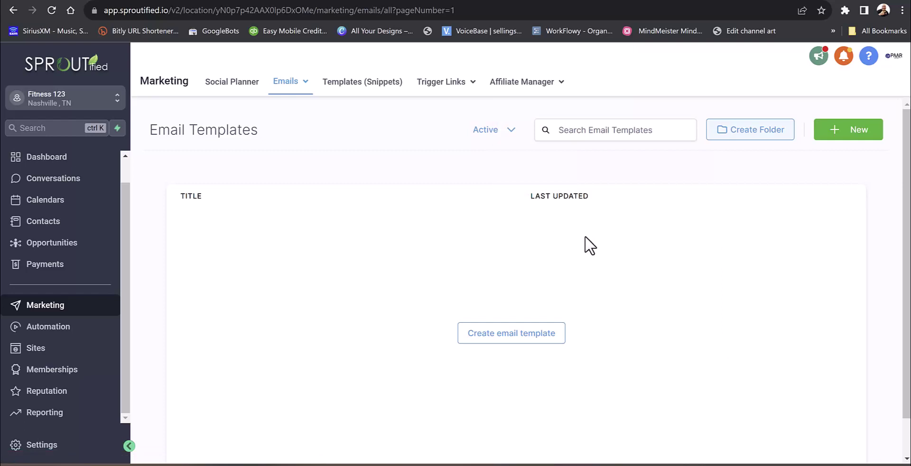
{"action": "left_click", "coordinate": [523, 114]}
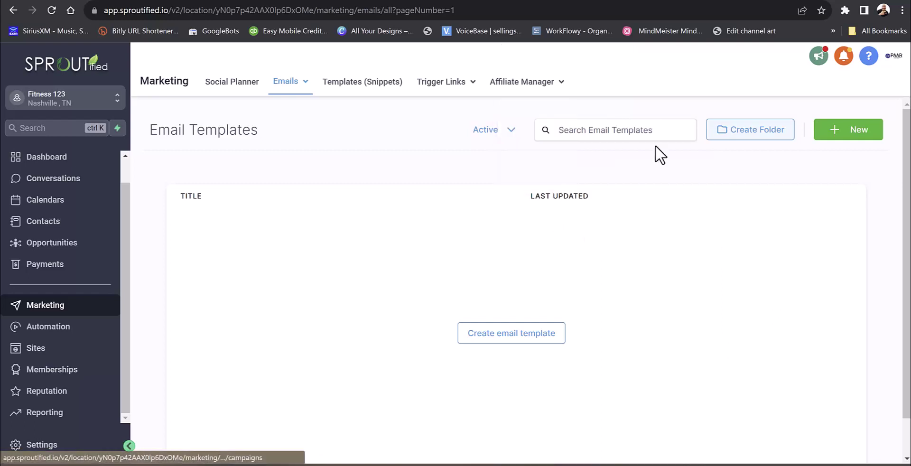
Step: Create an automation workflow from the "Appointment Confirmation + Reminder + Survey + Review Request" recipe
{"action": "left_click", "coordinate": [66, 332]}
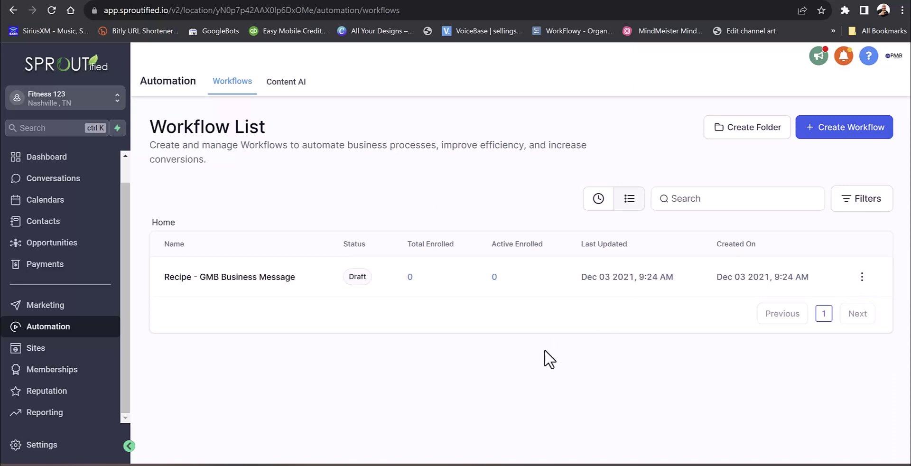
{"action": "left_click", "coordinate": [851, 136]}
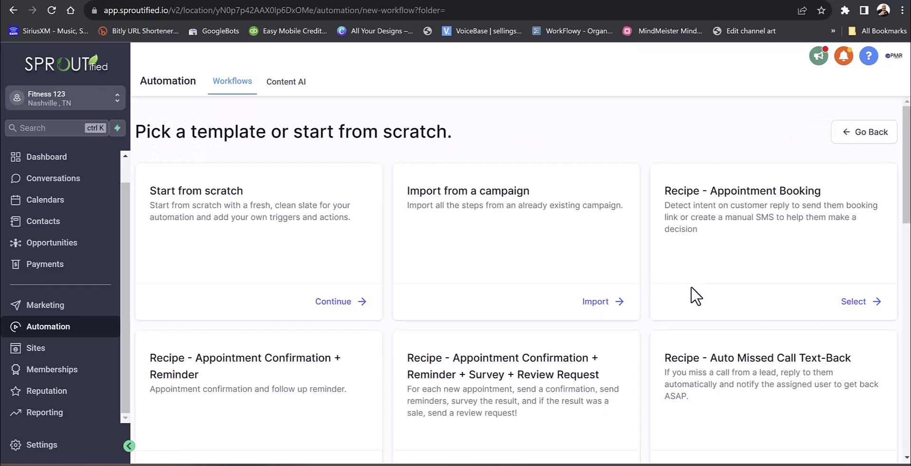
{"action": "left_click_drag", "start_coordinate": [906, 197], "coordinate": [906, 222]}
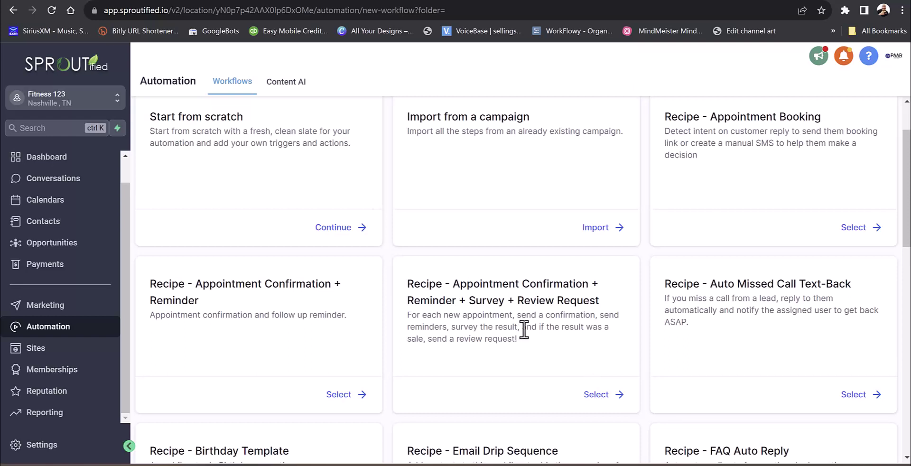
{"action": "left_click", "coordinate": [596, 394]}
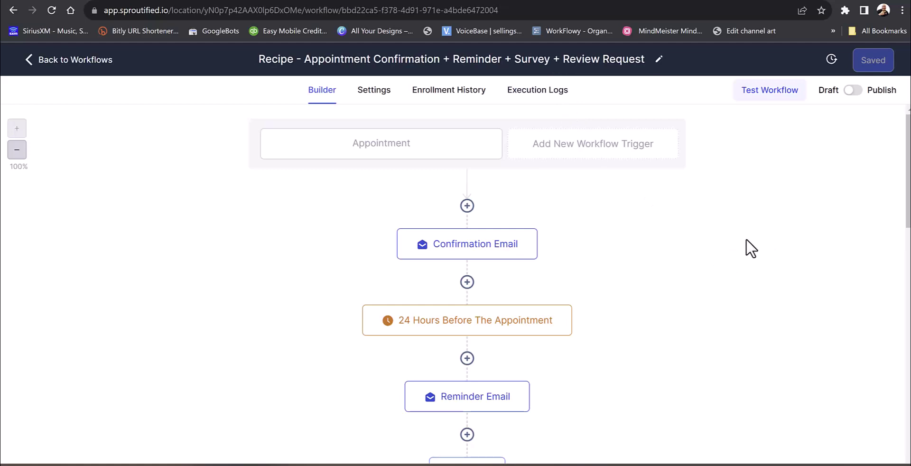
Step: Review the Confirmation Email's message and the timing settings of the "24 Hours Before The Appointment" wait, leaving both unchanged
{"action": "left_click", "coordinate": [488, 246]}
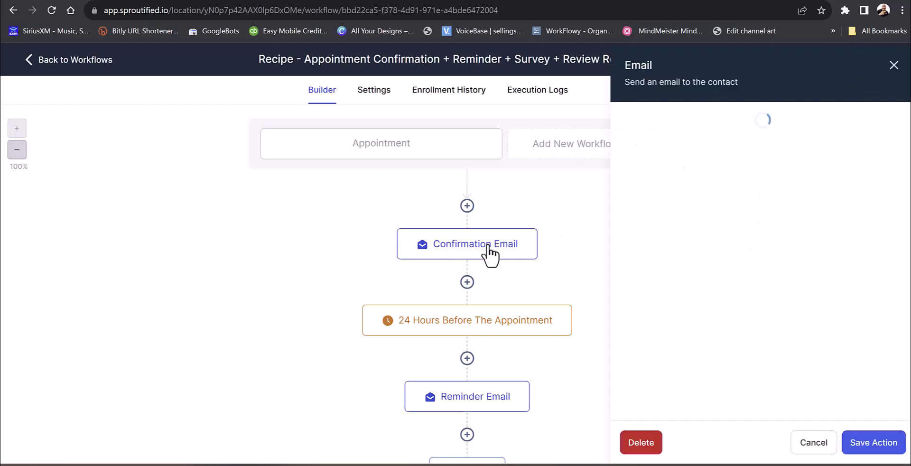
{"action": "scroll", "coordinate": [698, 259], "scroll_direction": "down", "scroll_amount": 6}
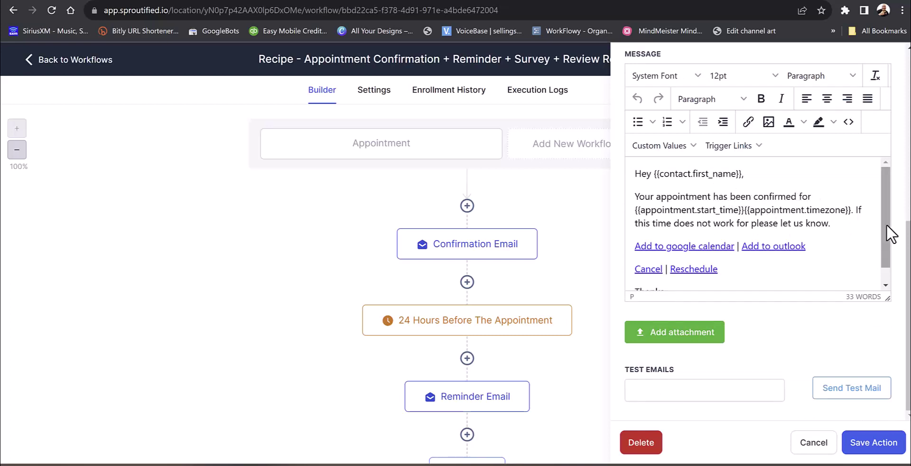
{"action": "scroll", "coordinate": [885, 228], "scroll_direction": "down", "scroll_amount": 1}
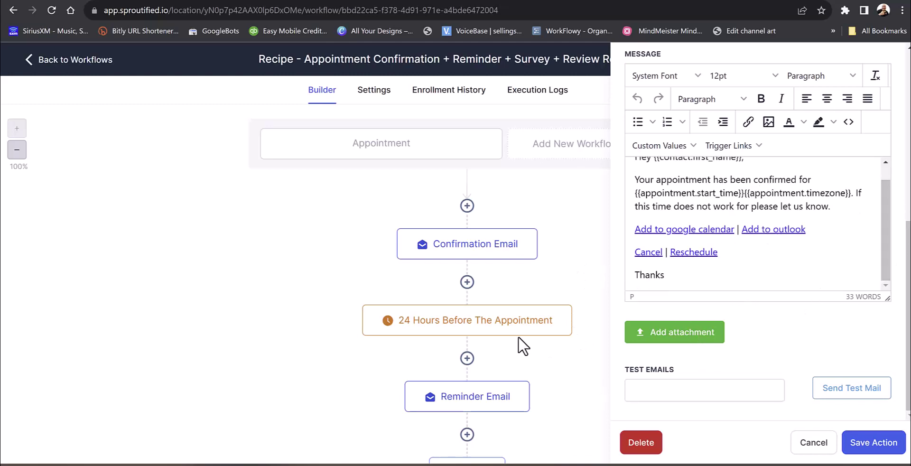
{"action": "left_click", "coordinate": [487, 326]}
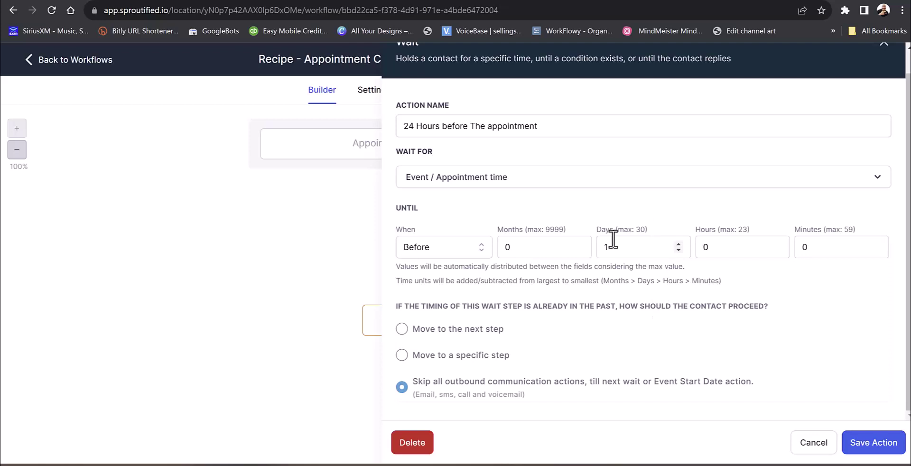
{"action": "left_click", "coordinate": [814, 444]}
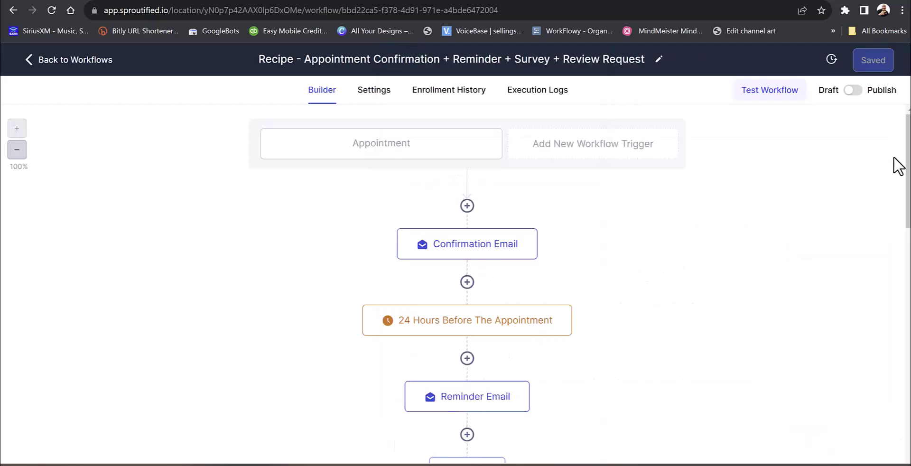
Step: View the Reminder Email action and browse the actions that can be inserted before it, without adding one
{"action": "left_click_drag", "start_coordinate": [908, 190], "coordinate": [908, 238]}
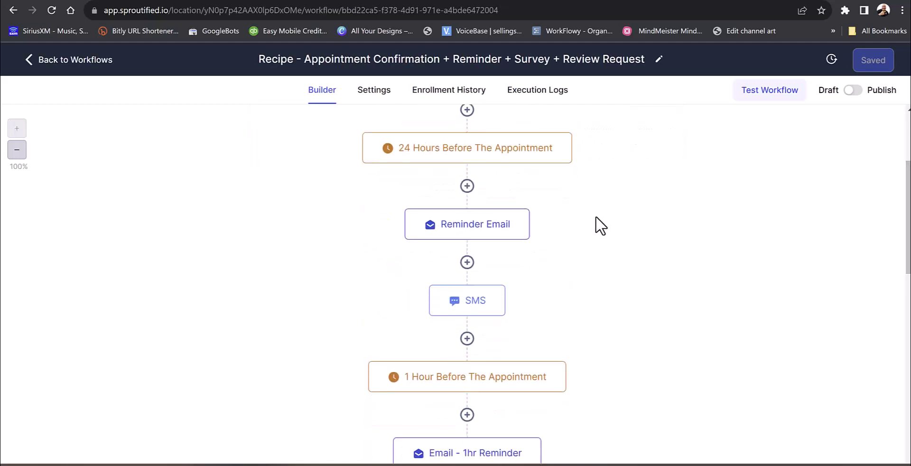
{"action": "left_click", "coordinate": [486, 236]}
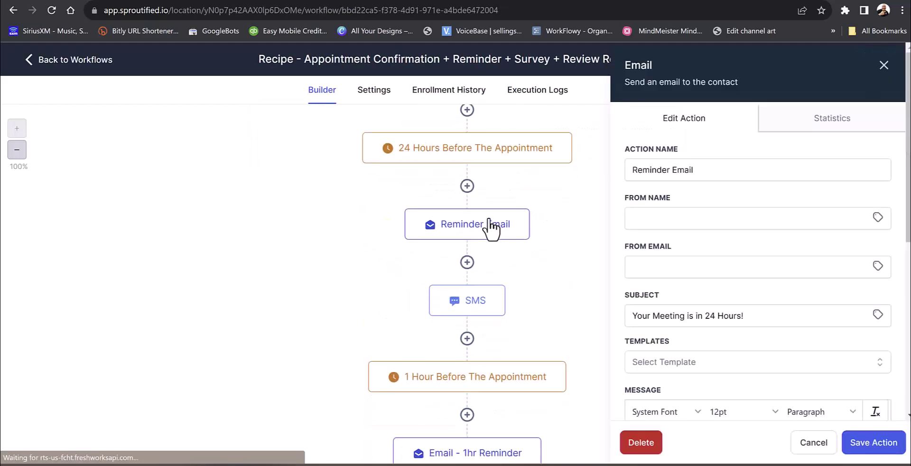
{"action": "left_click", "coordinate": [468, 186]}
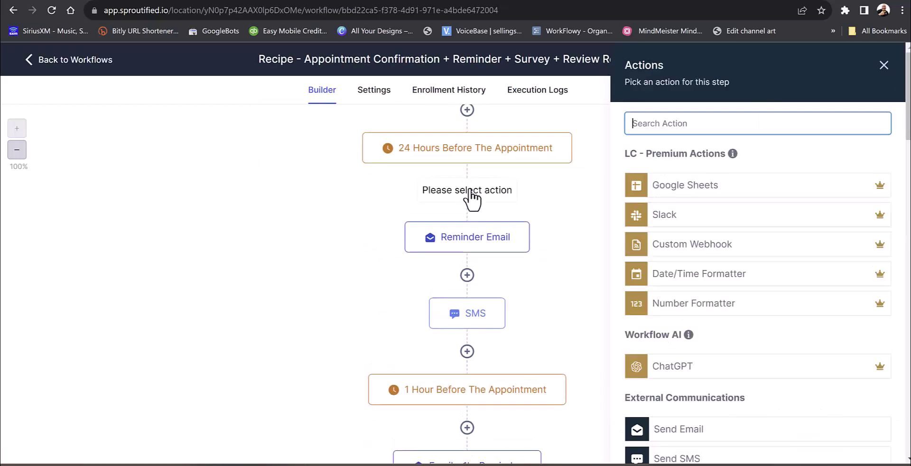
{"action": "scroll", "coordinate": [774, 228], "scroll_direction": "down", "scroll_amount": 15}
{"action": "scroll", "coordinate": [787, 297], "scroll_direction": "down", "scroll_amount": 10}
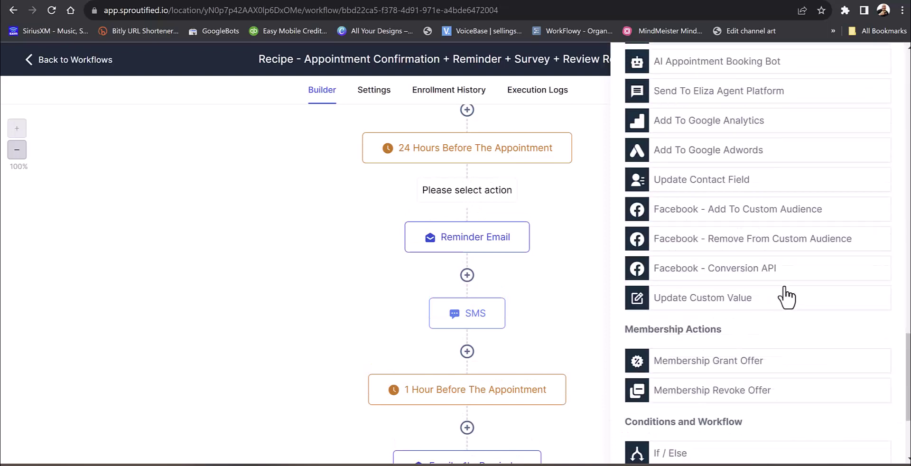
{"action": "scroll", "coordinate": [789, 309], "scroll_direction": "up", "scroll_amount": 18}
{"action": "scroll", "coordinate": [803, 312], "scroll_direction": "up", "scroll_amount": 15}
{"action": "scroll", "coordinate": [796, 325], "scroll_direction": "down", "scroll_amount": 8}
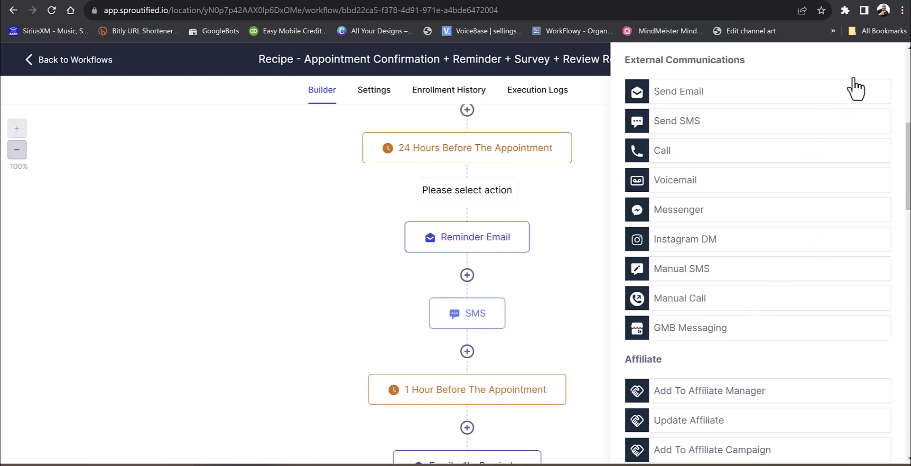
{"action": "scroll", "coordinate": [835, 161], "scroll_direction": "up", "scroll_amount": 7}
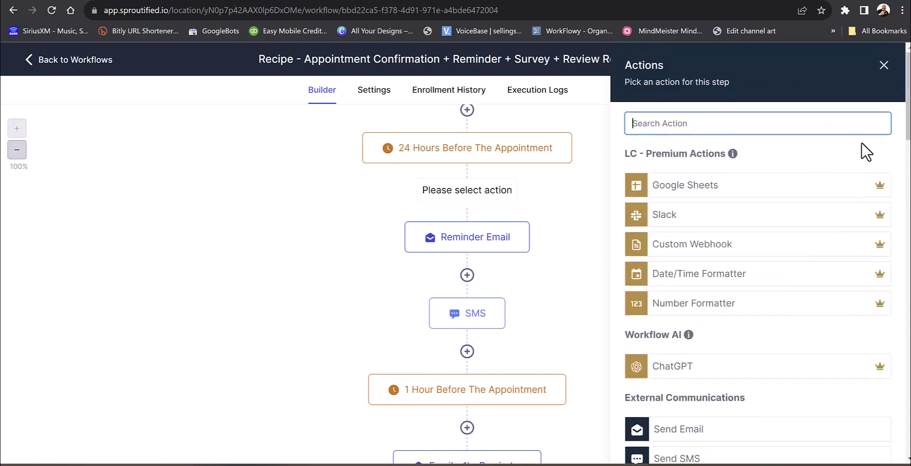
{"action": "left_click", "coordinate": [885, 66]}
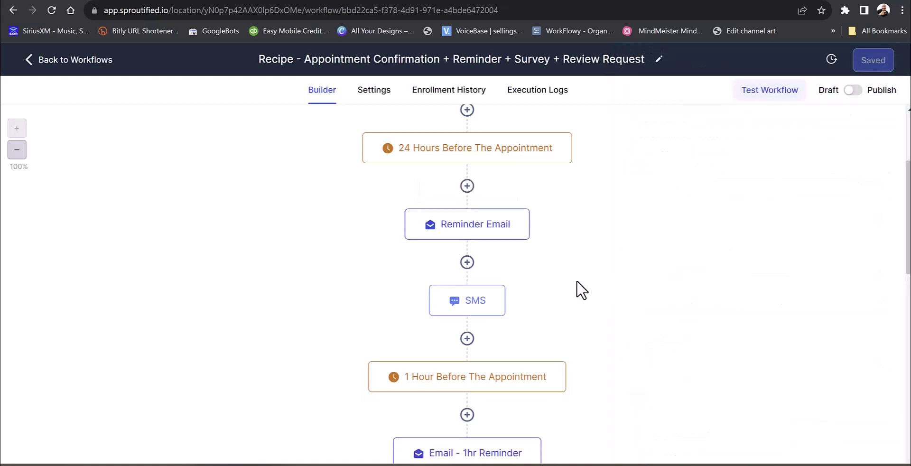
Step: Review the message of the SMS action that follows the Reminder Email, and close its settings
{"action": "mouse_move", "coordinate": [505, 231]}
{"action": "left_click", "coordinate": [477, 304]}
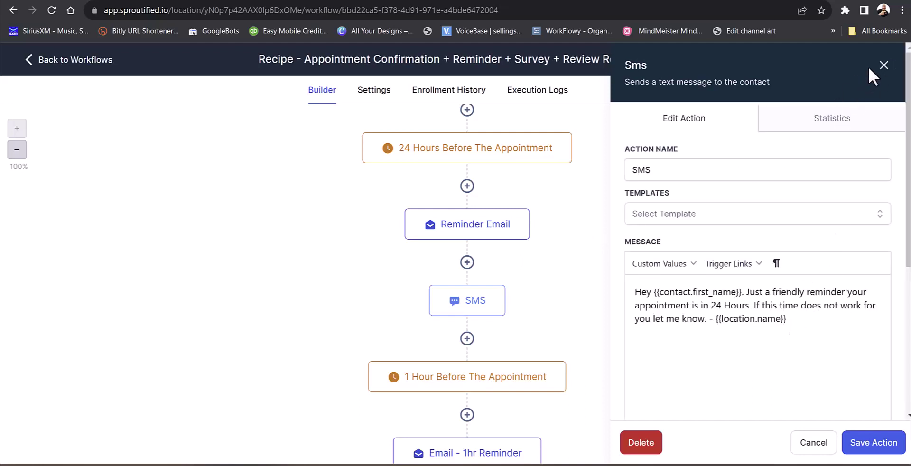
{"action": "left_click", "coordinate": [883, 65]}
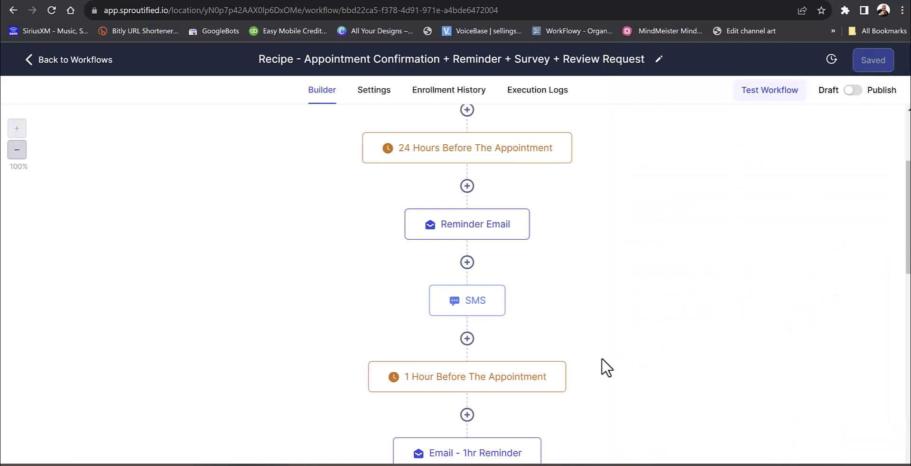
Step: Set the "Wait 1hr After" action to wait 2 hours after the appointment time and save the action
{"action": "scroll", "coordinate": [821, 264], "scroll_direction": "down", "scroll_amount": 7}
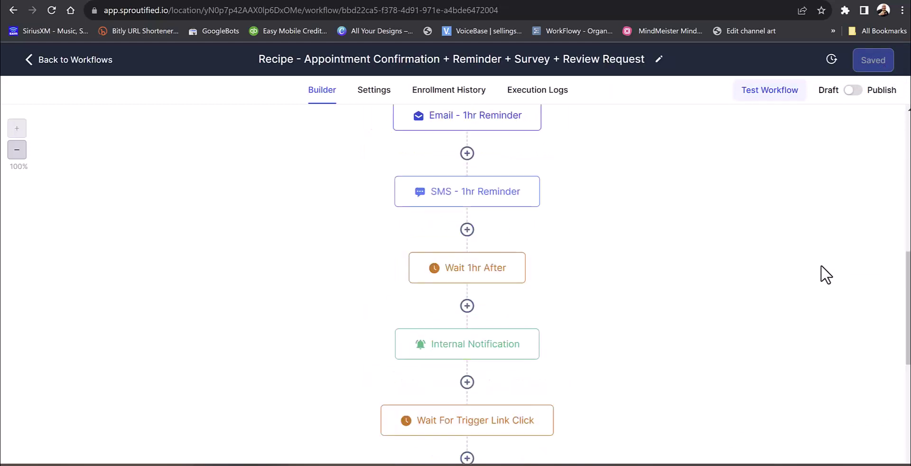
{"action": "mouse_move", "coordinate": [496, 197]}
{"action": "mouse_move", "coordinate": [496, 284]}
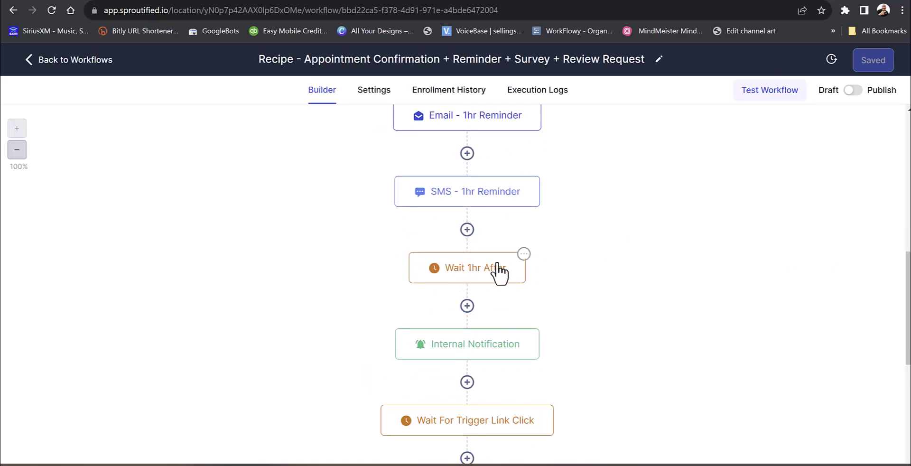
{"action": "left_click", "coordinate": [469, 271]}
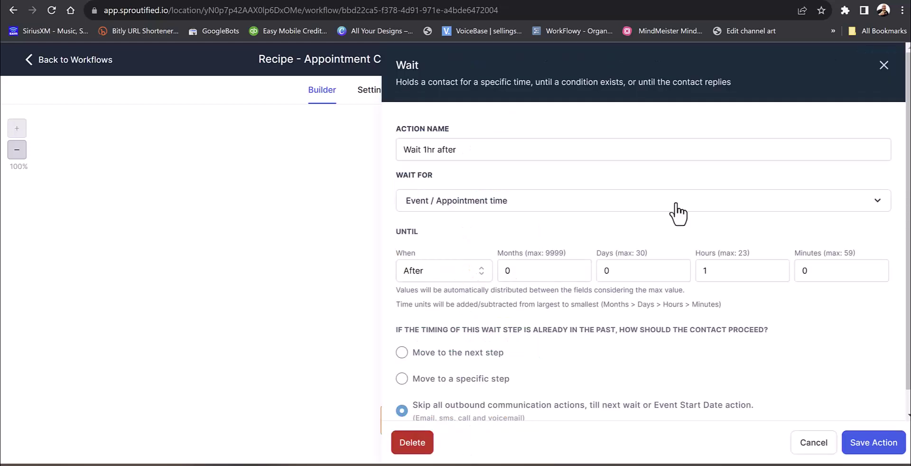
{"action": "double_click", "coordinate": [706, 272]}
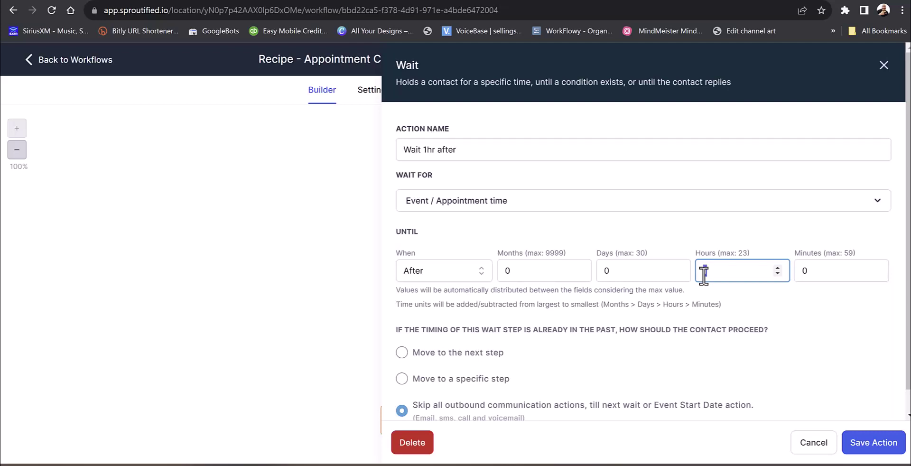
{"action": "type", "text": "2"}
{"action": "left_click", "coordinate": [875, 443]}
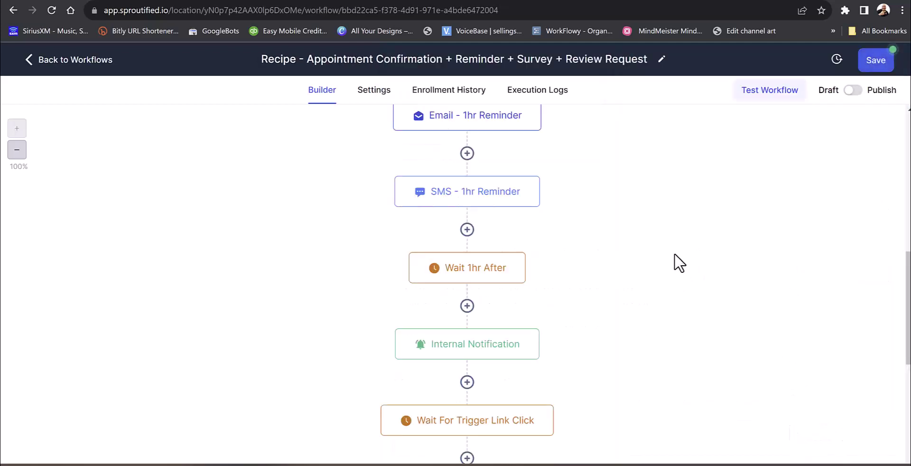
Step: Review the Internal Notification action's recipient settings and follow-up message, and close it
{"action": "mouse_move", "coordinate": [502, 350]}
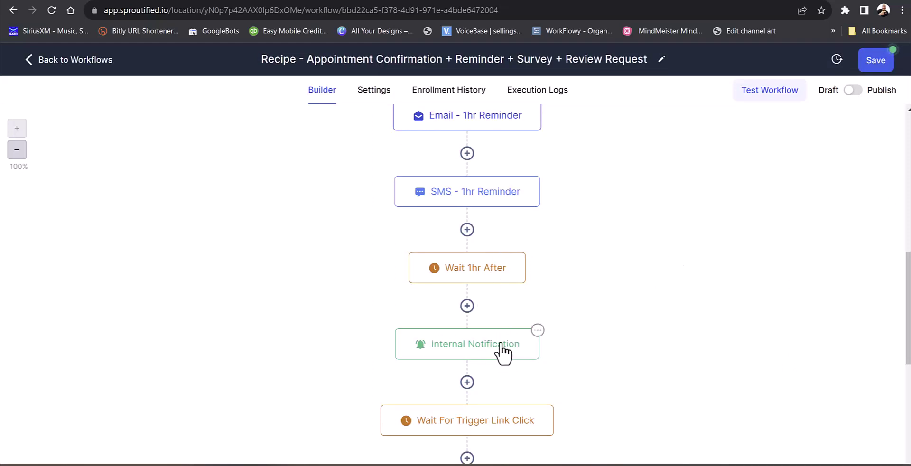
{"action": "left_click", "coordinate": [484, 354]}
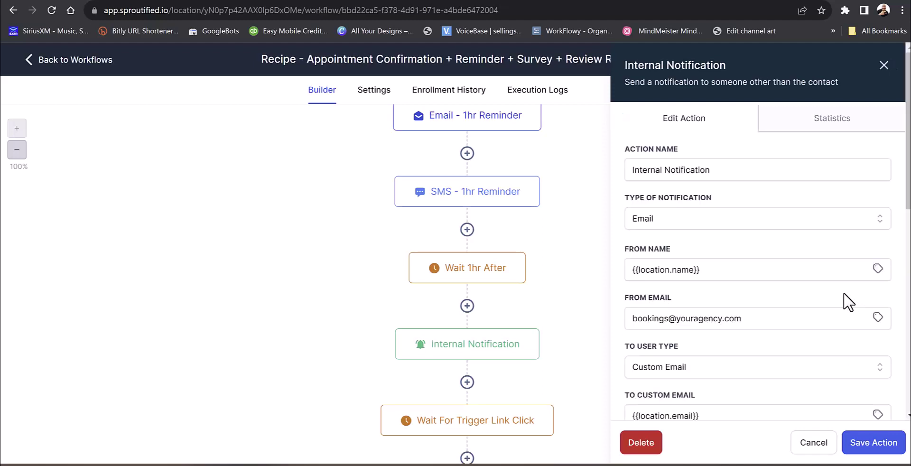
{"action": "scroll", "coordinate": [773, 268], "scroll_direction": "down", "scroll_amount": 7}
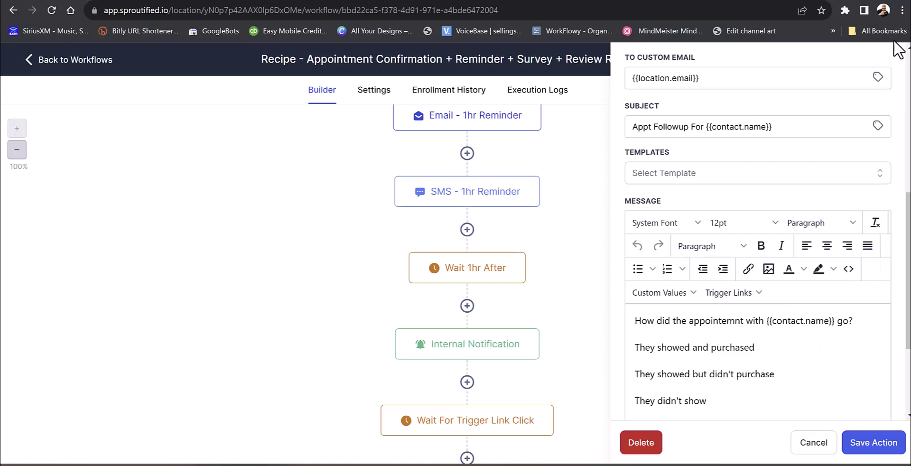
{"action": "scroll", "coordinate": [815, 142], "scroll_direction": "up", "scroll_amount": 7}
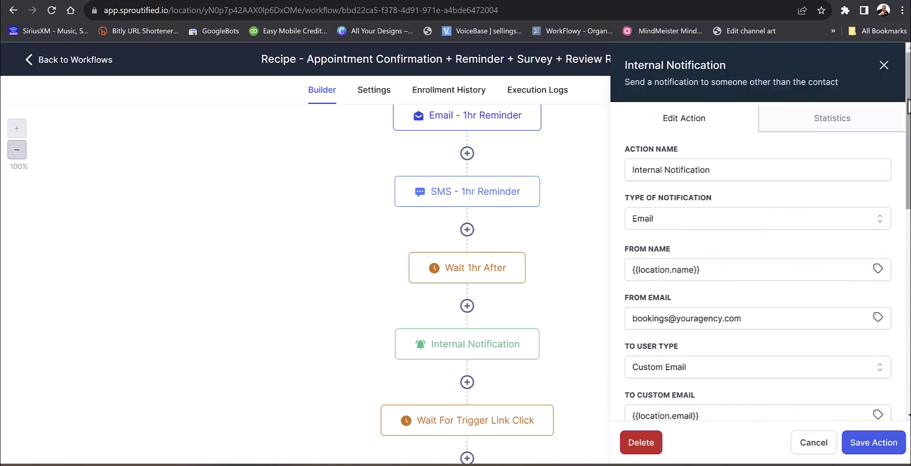
{"action": "left_click", "coordinate": [882, 67]}
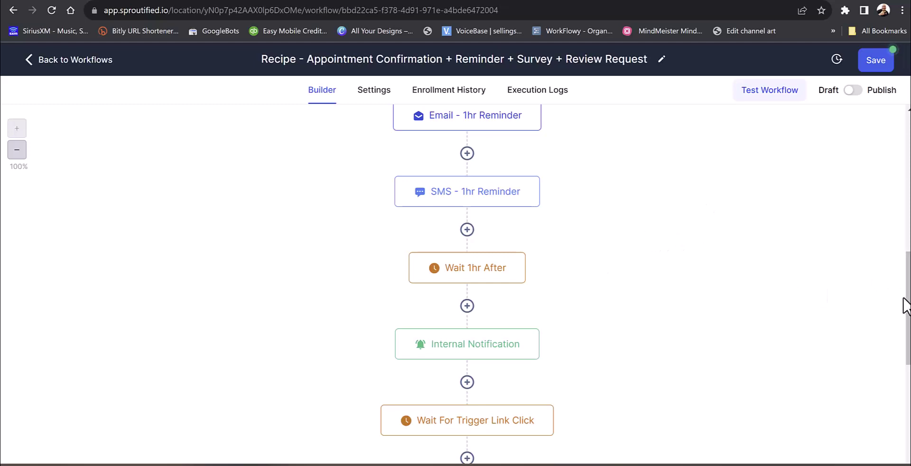
Step: Review the settings of the "Did they click Link1? (Showed & Paid)" condition and close it without changes
{"action": "left_click_drag", "start_coordinate": [907, 306], "coordinate": [906, 369]}
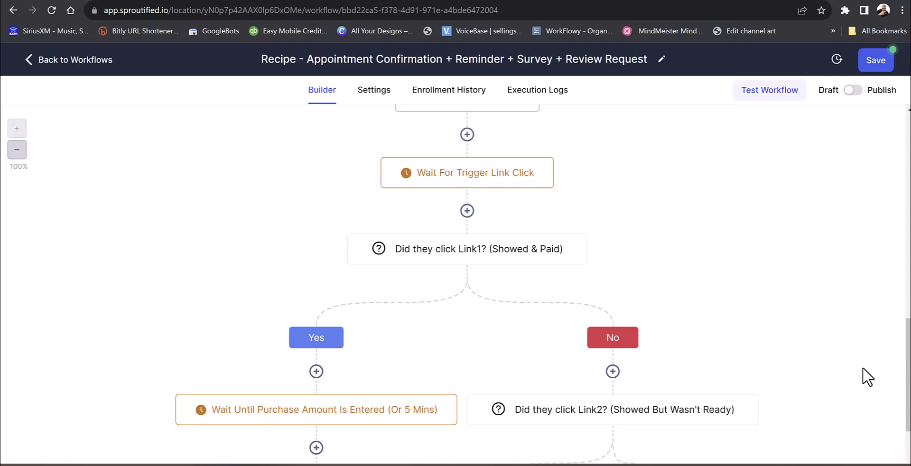
{"action": "scroll", "coordinate": [859, 380], "scroll_direction": "down", "scroll_amount": 5}
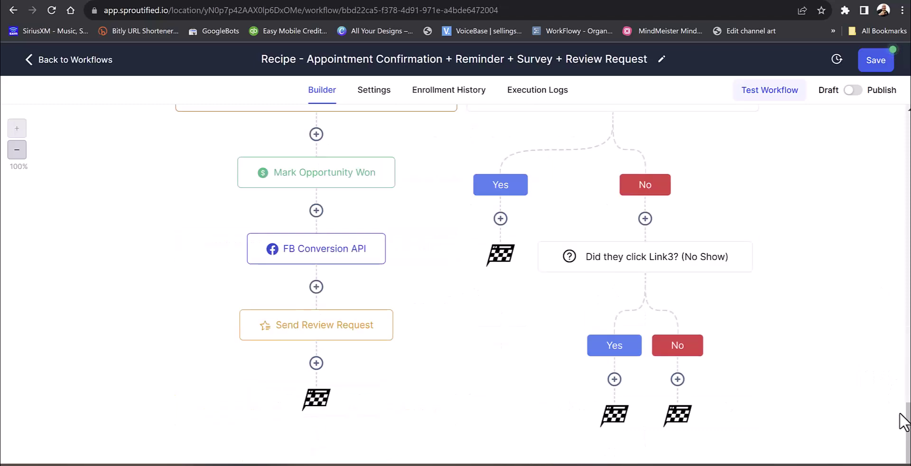
{"action": "scroll", "coordinate": [909, 425], "scroll_direction": "up", "scroll_amount": 4}
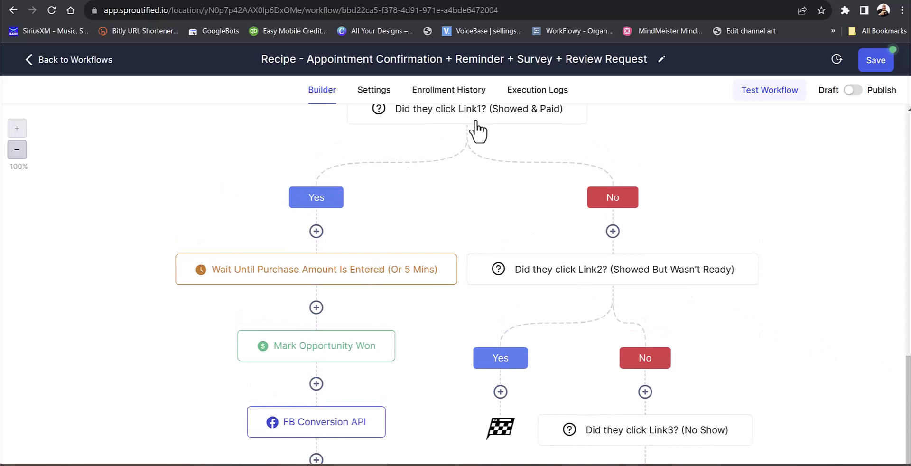
{"action": "left_click", "coordinate": [461, 124]}
{"action": "scroll", "coordinate": [671, 309], "scroll_direction": "down", "scroll_amount": 1}
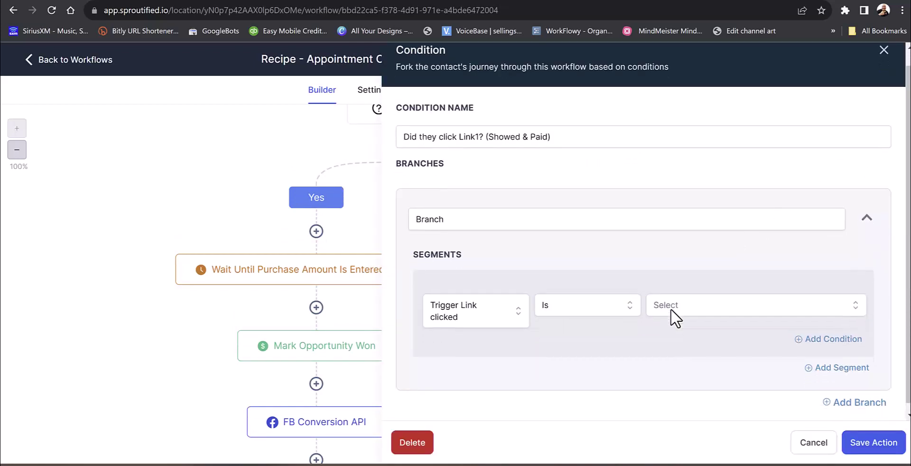
{"action": "left_click", "coordinate": [814, 443]}
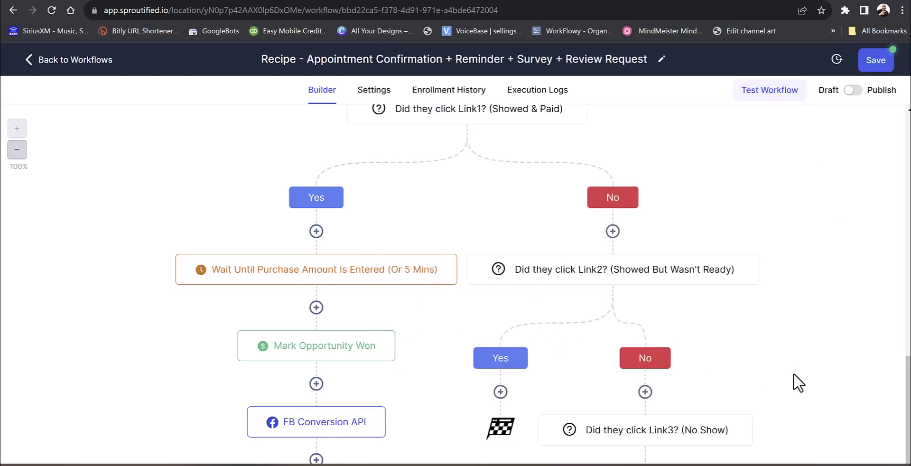
Step: Examine the Yes and No branches below the Link1 condition, including the Mark Opportunity Won, FB Conversion API and Send Review Request actions
{"action": "scroll", "coordinate": [795, 387], "scroll_direction": "down", "scroll_amount": 4}
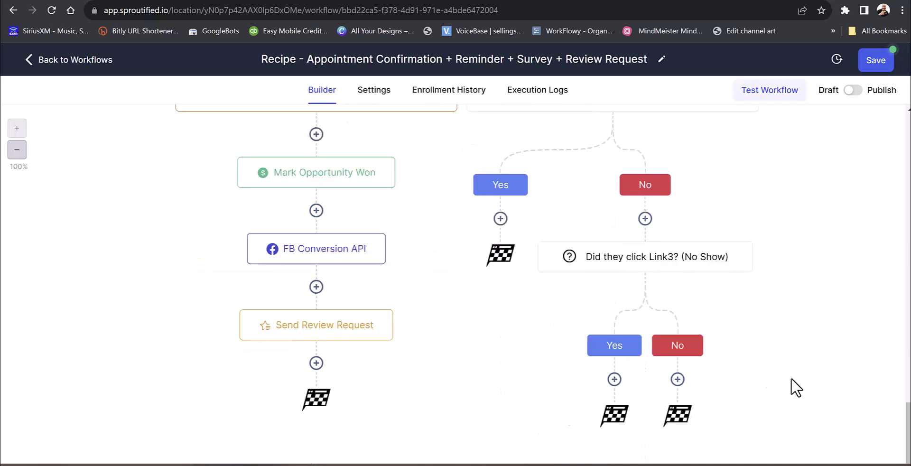
{"action": "scroll", "coordinate": [782, 384], "scroll_direction": "up", "scroll_amount": 8}
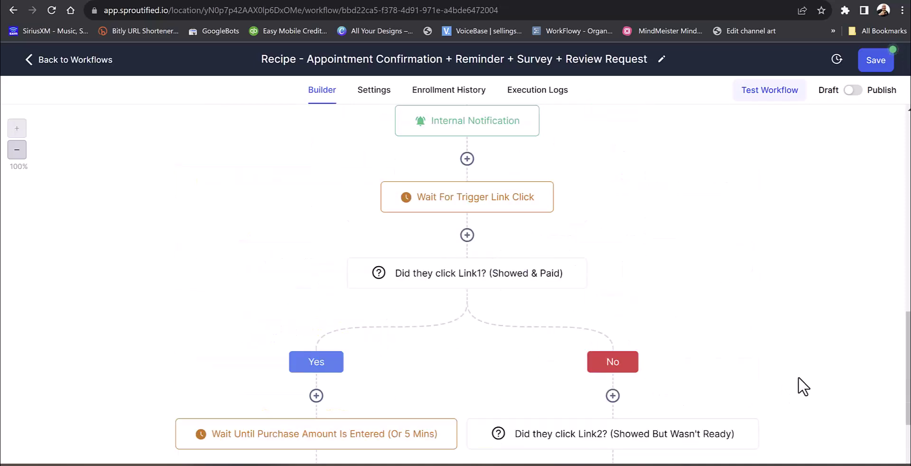
{"action": "left_click_drag", "start_coordinate": [908, 363], "coordinate": [904, 432]}
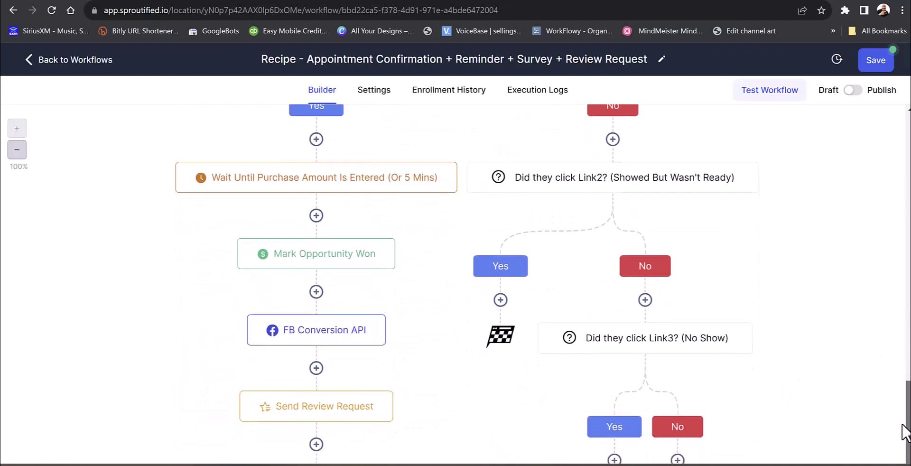
{"action": "mouse_move", "coordinate": [299, 253]}
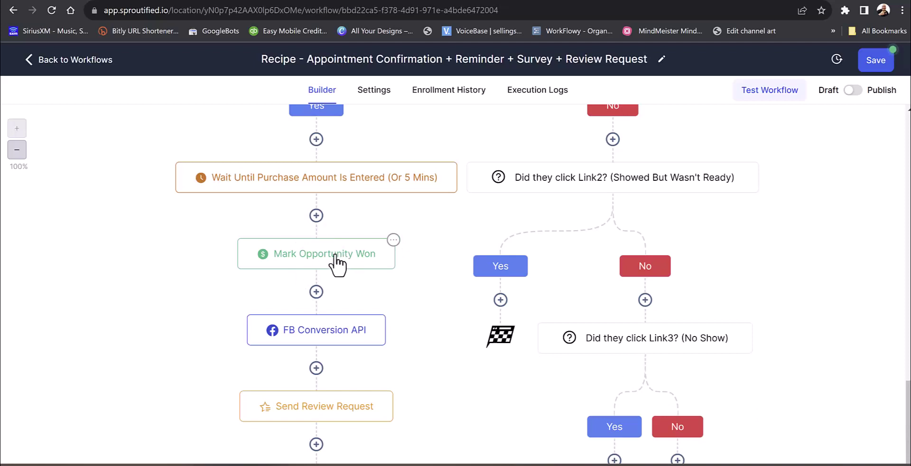
{"action": "mouse_move", "coordinate": [332, 341]}
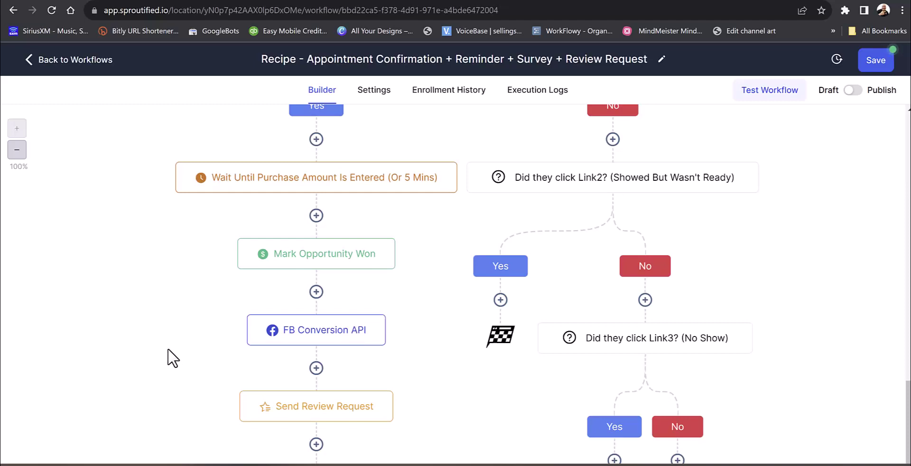
{"action": "scroll", "coordinate": [215, 261], "scroll_direction": "down", "scroll_amount": 2}
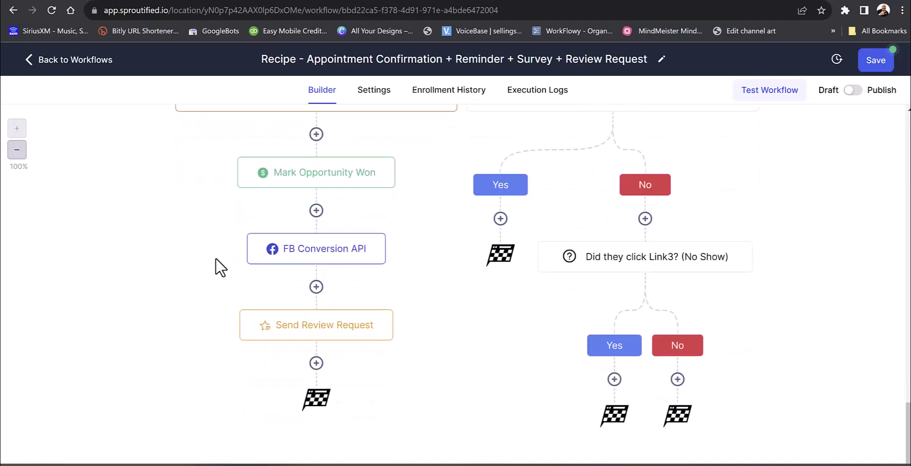
Step: Leave the appointment recipe workflow and return to the workflow list, discarding the unsaved changes
{"action": "scroll", "coordinate": [300, 369], "scroll_direction": "up", "scroll_amount": 10}
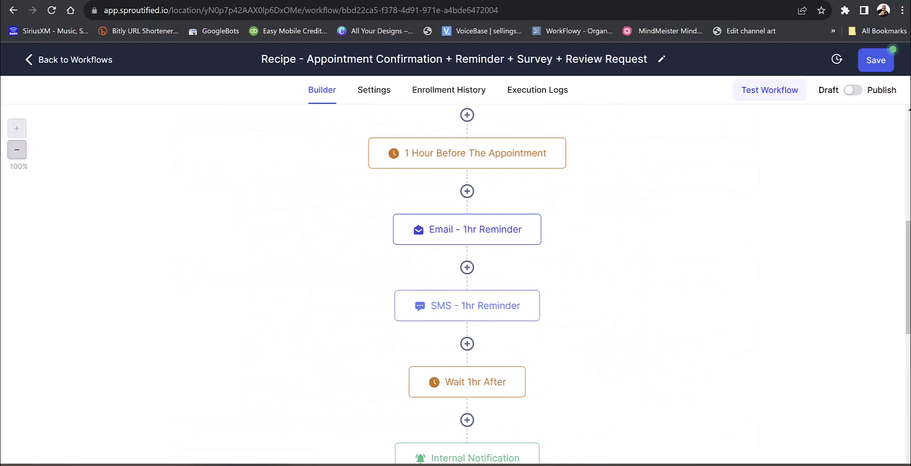
{"action": "scroll", "coordinate": [205, 158], "scroll_direction": "up", "scroll_amount": 8}
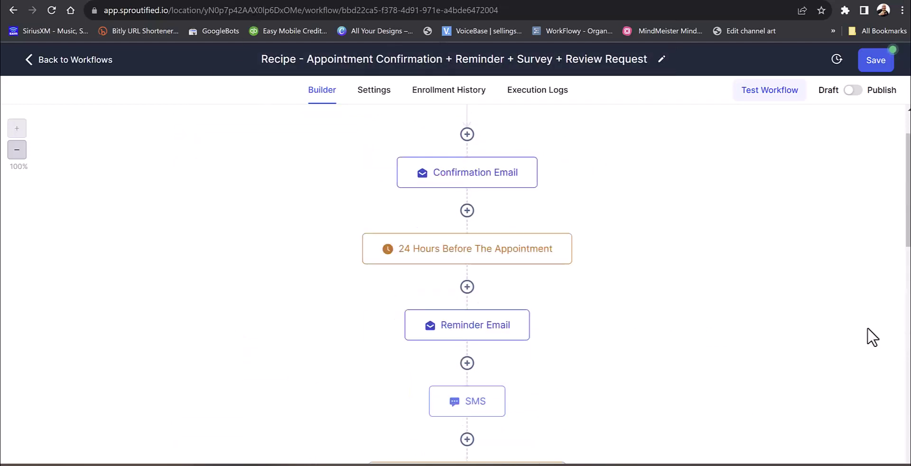
{"action": "left_click", "coordinate": [38, 60]}
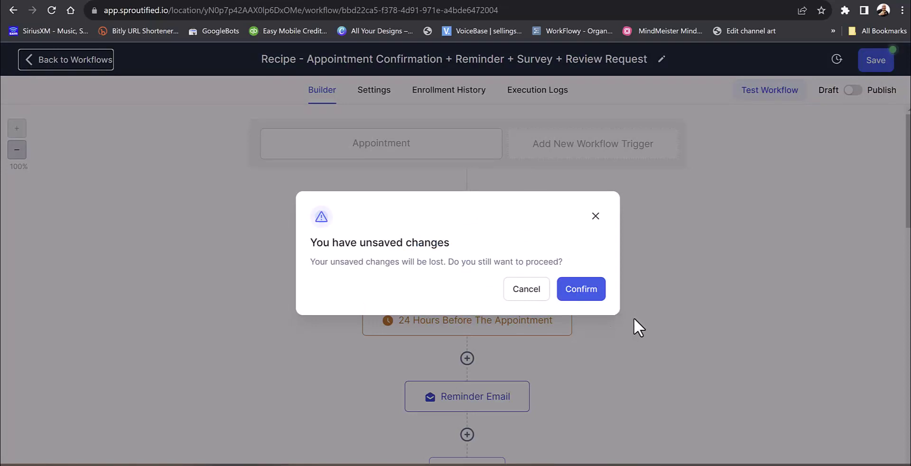
{"action": "left_click", "coordinate": [583, 294]}
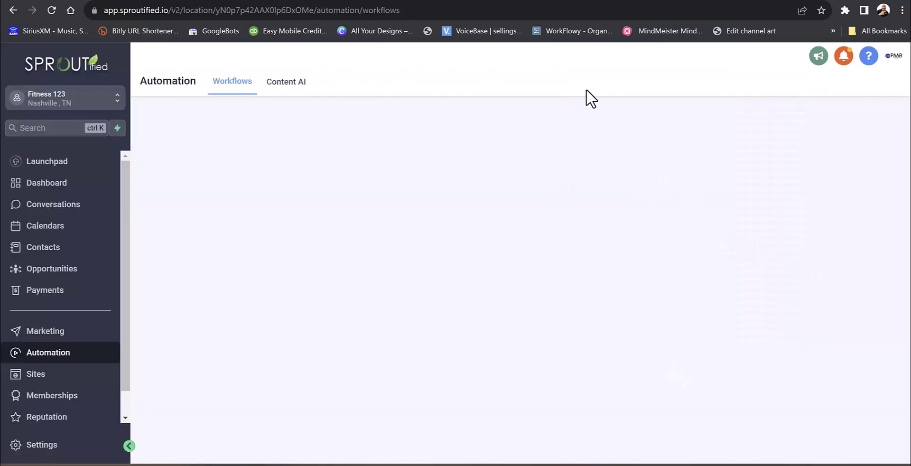
{"action": "left_click", "coordinate": [830, 109]}
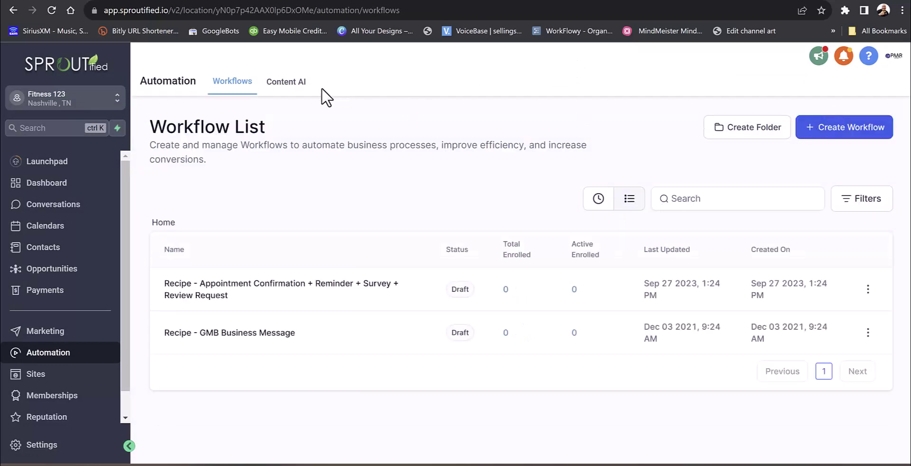
Step: View the Content AI usage for text and images, filtering the image content by Media Library
{"action": "left_click", "coordinate": [285, 85]}
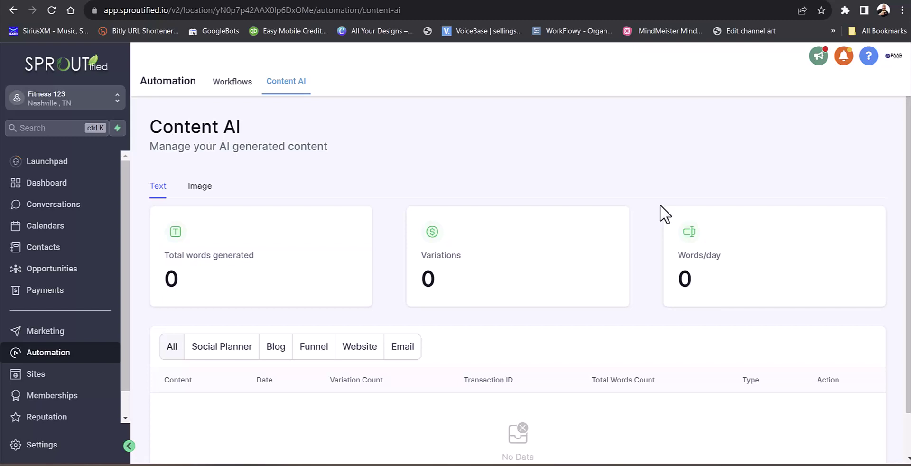
{"action": "left_click", "coordinate": [200, 192]}
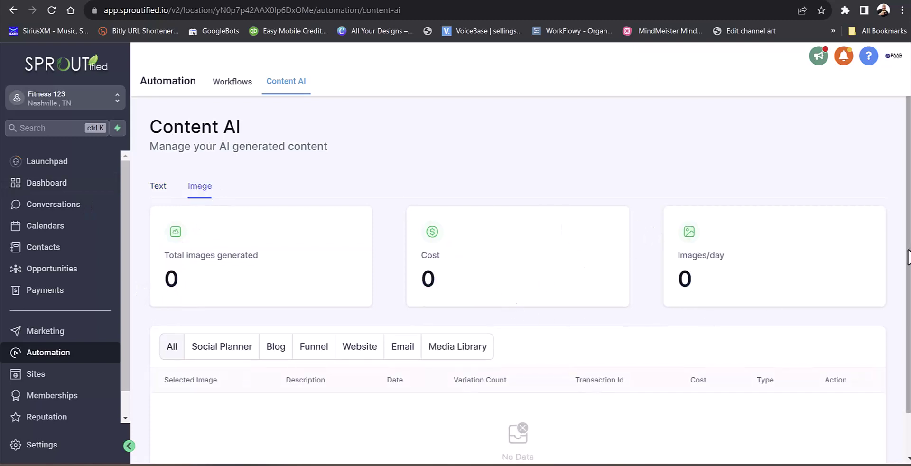
{"action": "scroll", "coordinate": [909, 259], "scroll_direction": "down", "scroll_amount": 1}
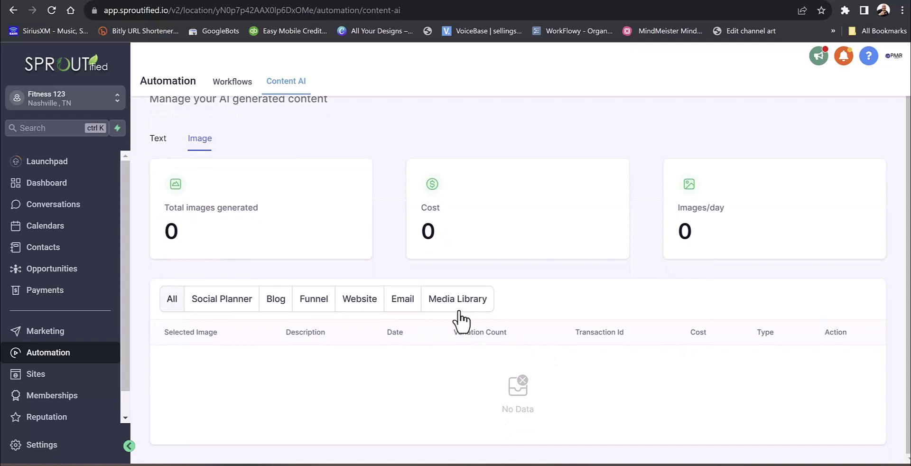
{"action": "left_click", "coordinate": [473, 307]}
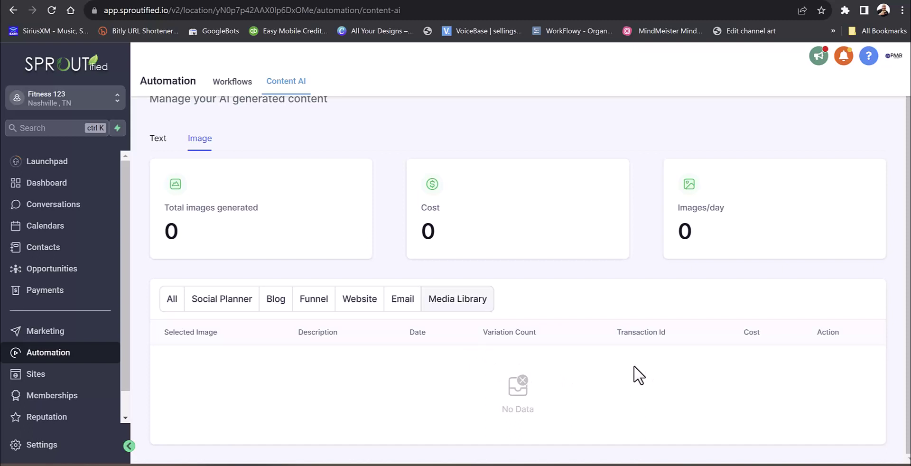
{"action": "scroll", "coordinate": [639, 375], "scroll_direction": "up", "scroll_amount": 1}
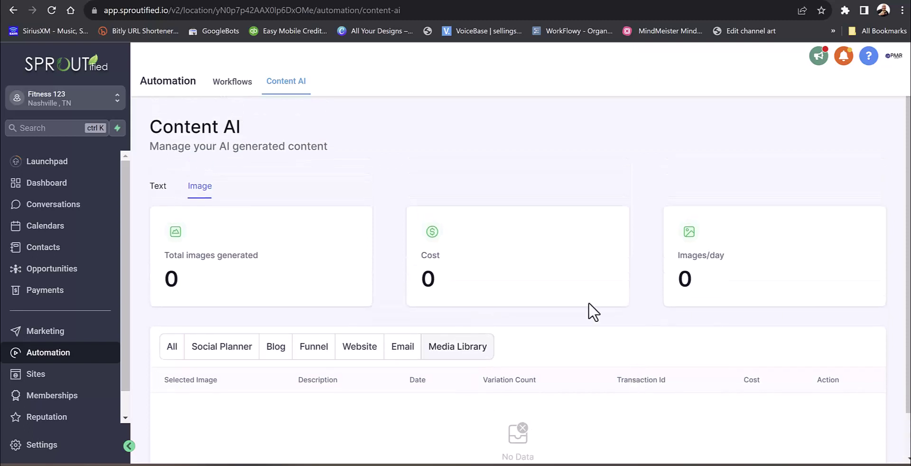
{"action": "left_click", "coordinate": [155, 186]}
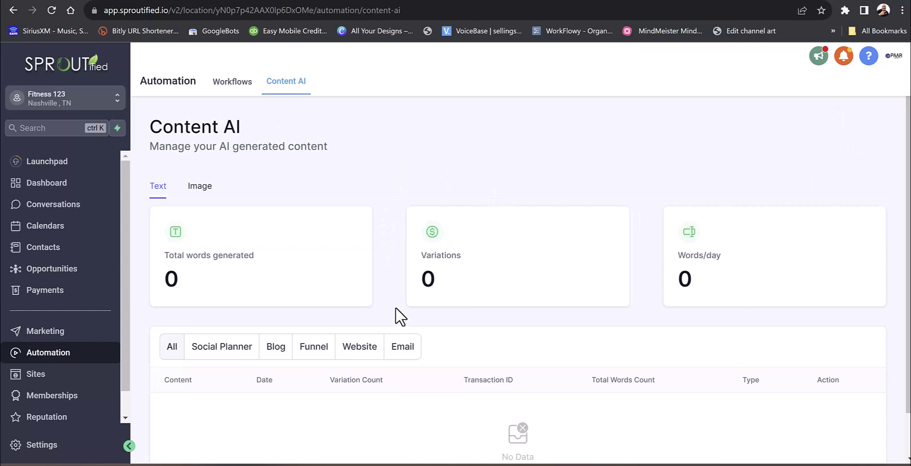
Step: Open the "Fitness Landing Page - 21 Day Challenge" funnel and edit its Join Today page in the same browser tab
{"action": "left_click", "coordinate": [51, 386]}
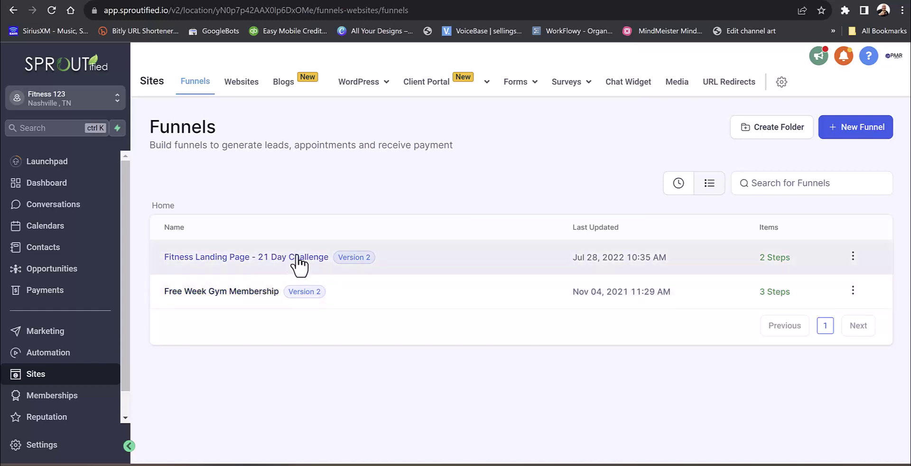
{"action": "left_click", "coordinate": [290, 258]}
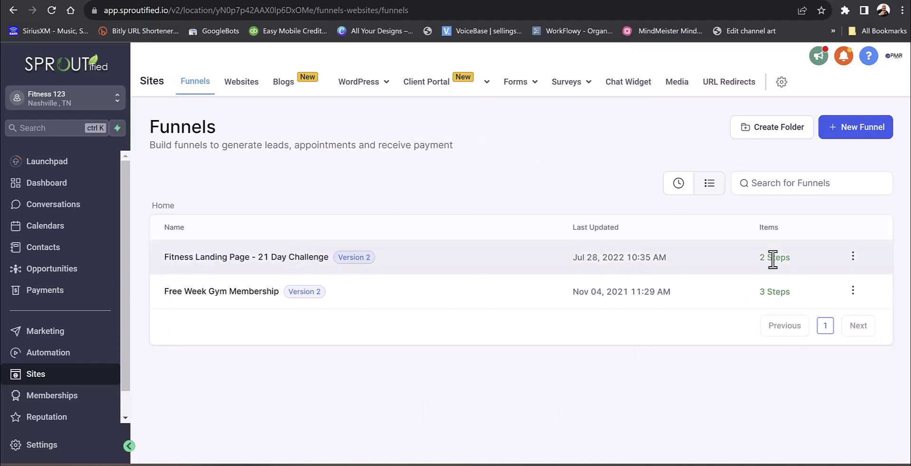
{"action": "left_click", "coordinate": [291, 258]}
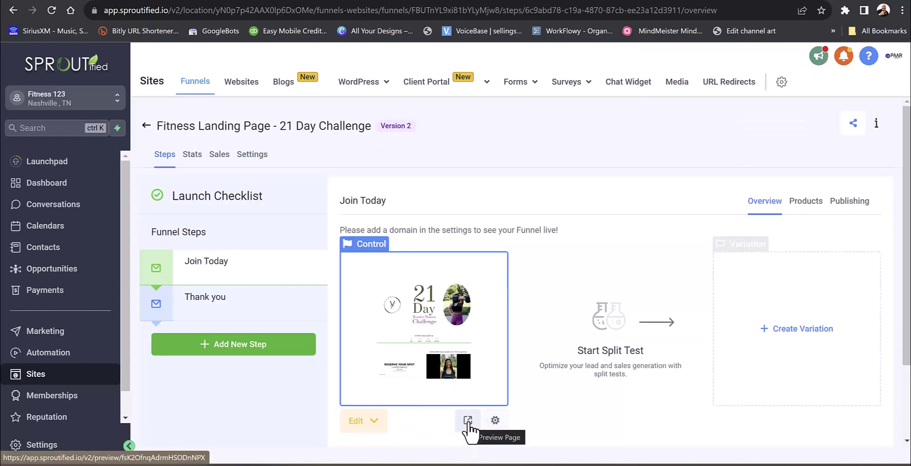
{"action": "left_click", "coordinate": [360, 426]}
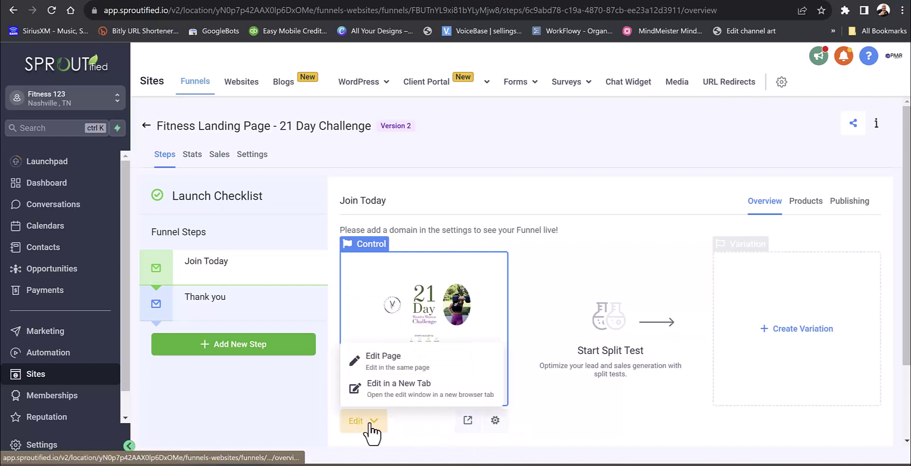
{"action": "left_click", "coordinate": [387, 362]}
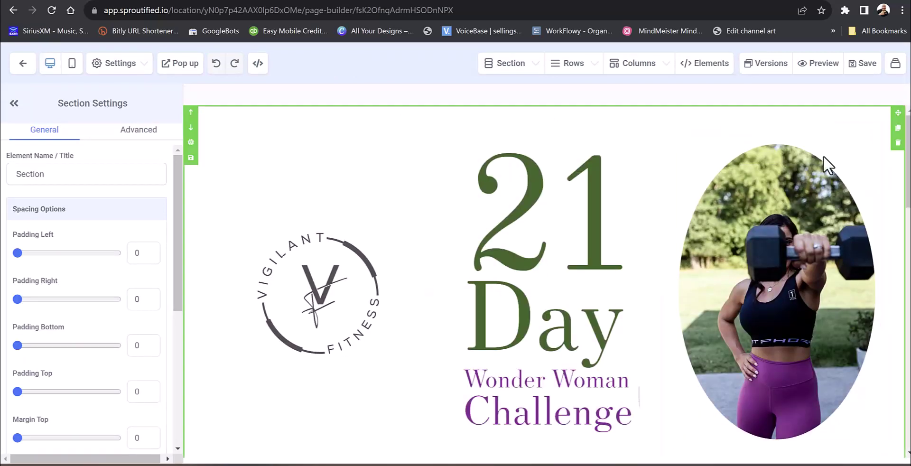
Step: Look through the landing page down to its footer, including the countdown, video and order form
{"action": "scroll", "coordinate": [794, 217], "scroll_direction": "down", "scroll_amount": 6}
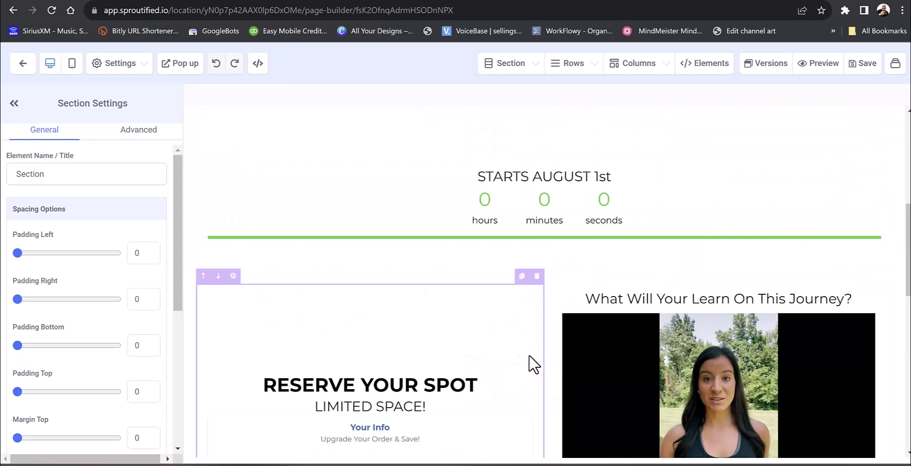
{"action": "left_click_drag", "start_coordinate": [909, 240], "coordinate": [908, 337]}
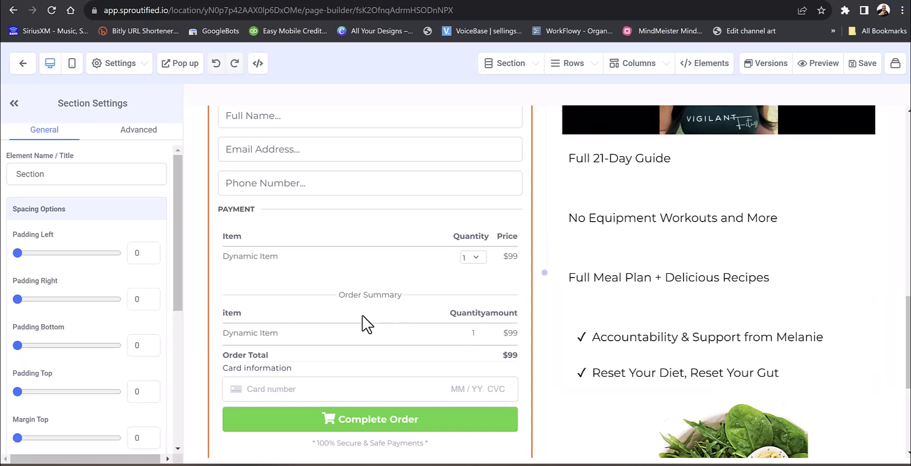
{"action": "scroll", "coordinate": [363, 324], "scroll_direction": "down", "scroll_amount": 5}
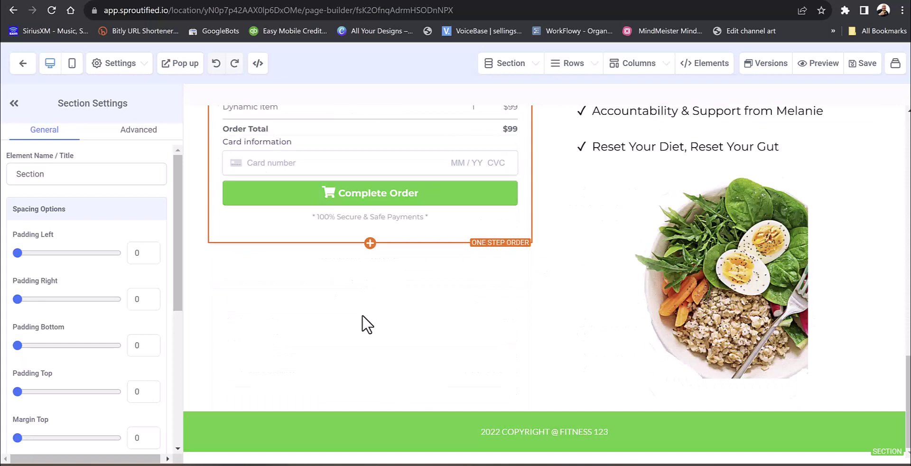
Step: View the landing page's popup and its settings, and close it without adding content
{"action": "scroll", "coordinate": [362, 316], "scroll_direction": "up", "scroll_amount": 20}
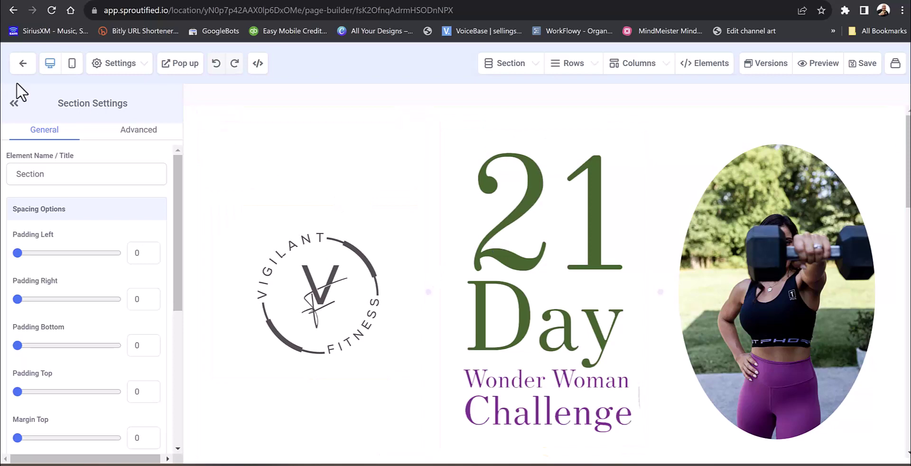
{"action": "left_click", "coordinate": [185, 71]}
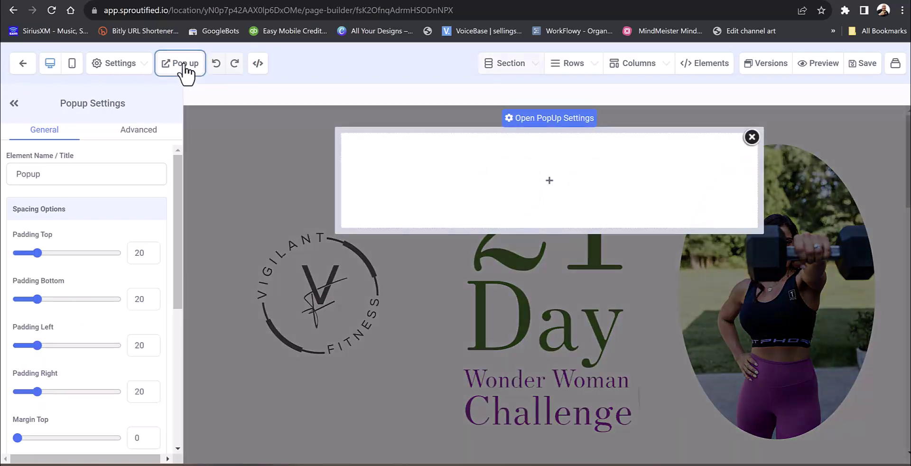
{"action": "left_click", "coordinate": [751, 138]}
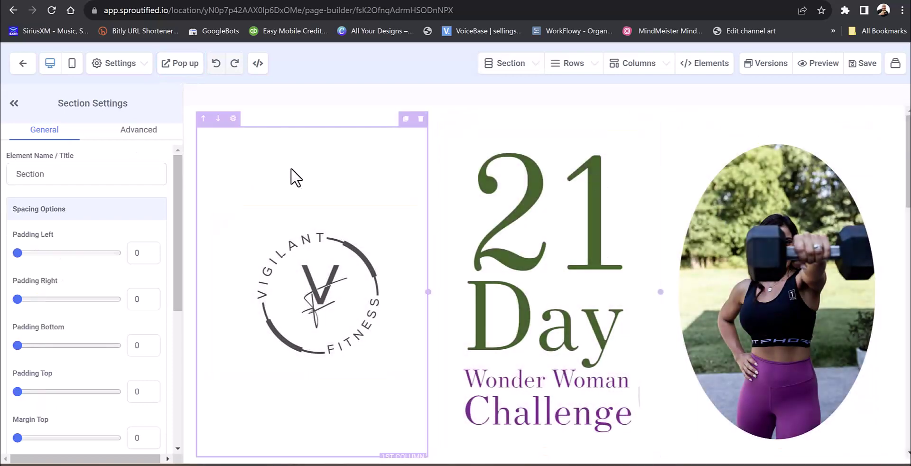
Step: Look through the landing page in its mobile layout and switch back to the desktop layout
{"action": "left_click", "coordinate": [72, 63]}
{"action": "scroll", "coordinate": [549, 315], "scroll_direction": "down", "scroll_amount": 10}
{"action": "scroll", "coordinate": [546, 319], "scroll_direction": "down", "scroll_amount": 5}
{"action": "scroll", "coordinate": [543, 319], "scroll_direction": "up", "scroll_amount": 15}
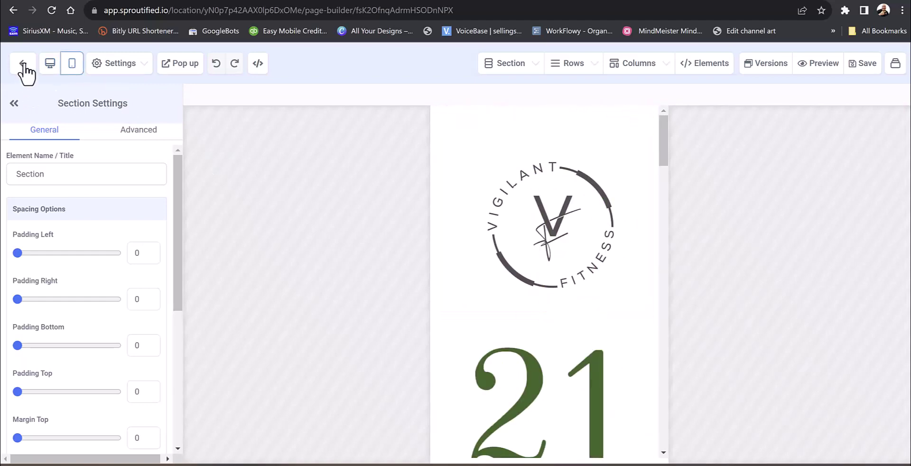
{"action": "left_click", "coordinate": [50, 64]}
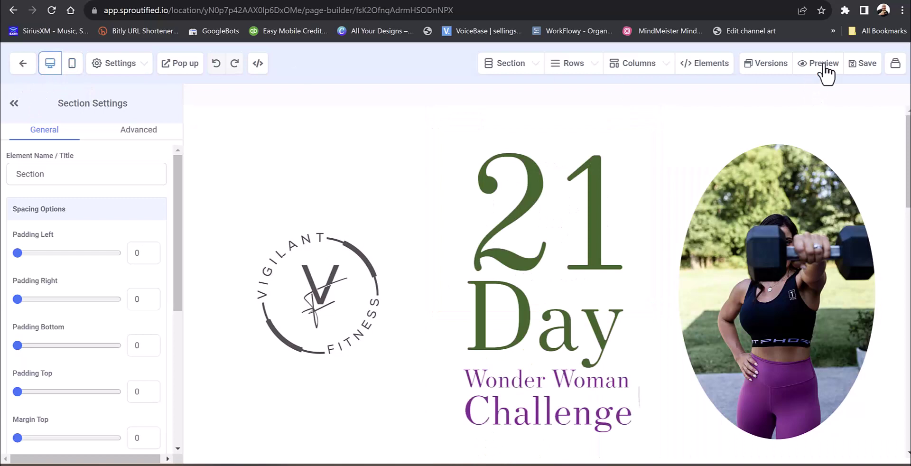
Step: Leave the page builder, open the "Free Week Gym Membership" funnel and preview its Offer Claim Page
{"action": "left_click", "coordinate": [23, 64]}
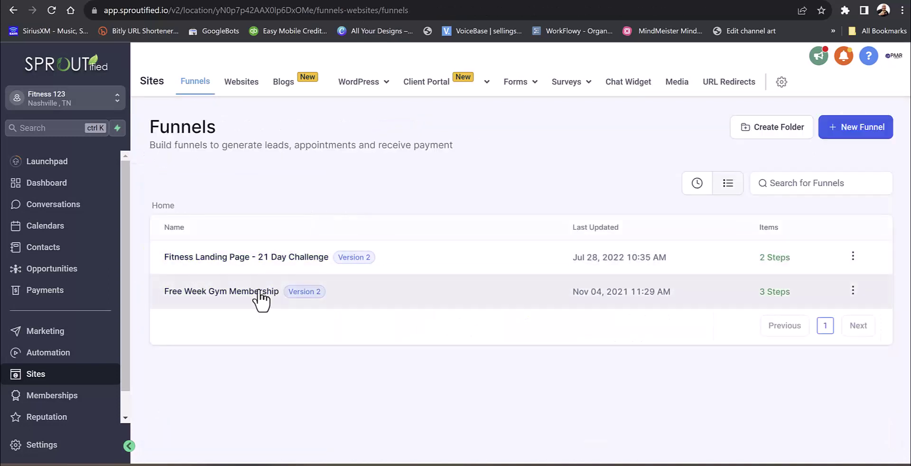
{"action": "left_click", "coordinate": [250, 294]}
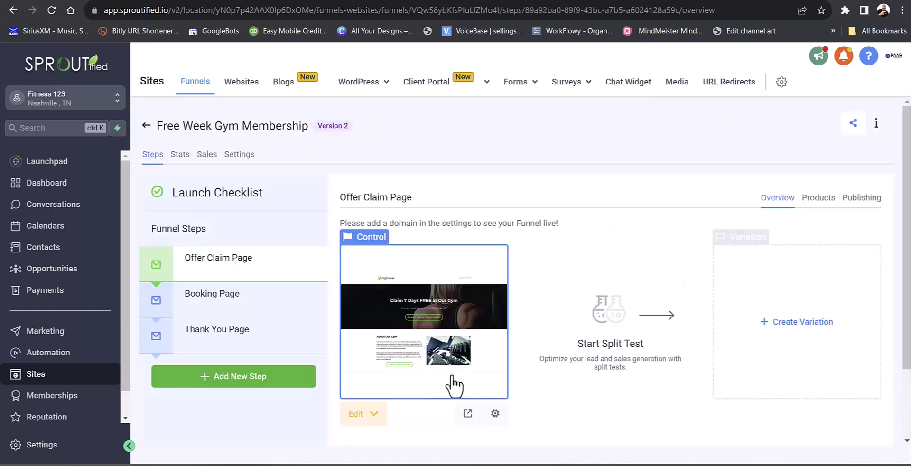
{"action": "left_click", "coordinate": [478, 417]}
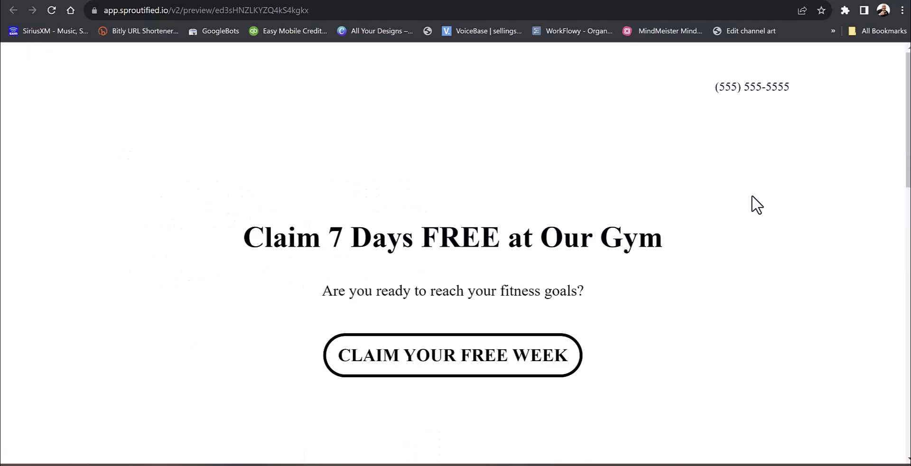
Step: Look through the Offer Claim Page preview and its free-week form popup, and close the preview
{"action": "scroll", "coordinate": [752, 196], "scroll_direction": "down", "scroll_amount": 7}
{"action": "scroll", "coordinate": [755, 211], "scroll_direction": "down", "scroll_amount": 3}
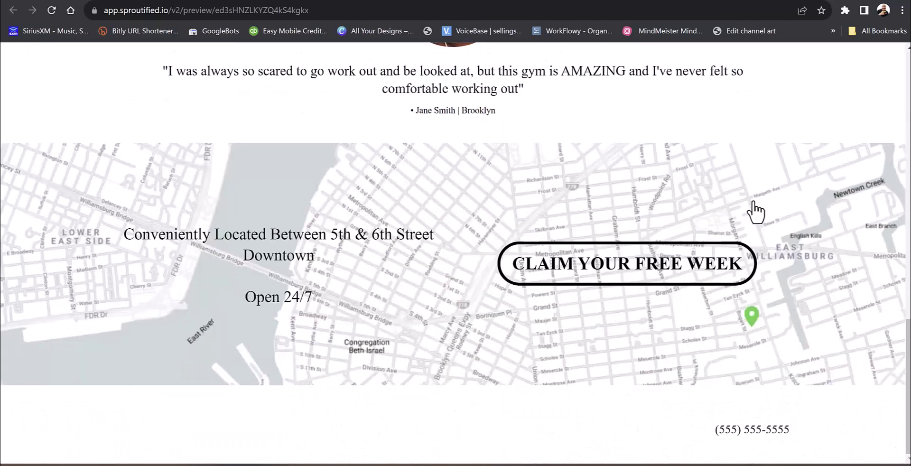
{"action": "scroll", "coordinate": [753, 207], "scroll_direction": "up", "scroll_amount": 14}
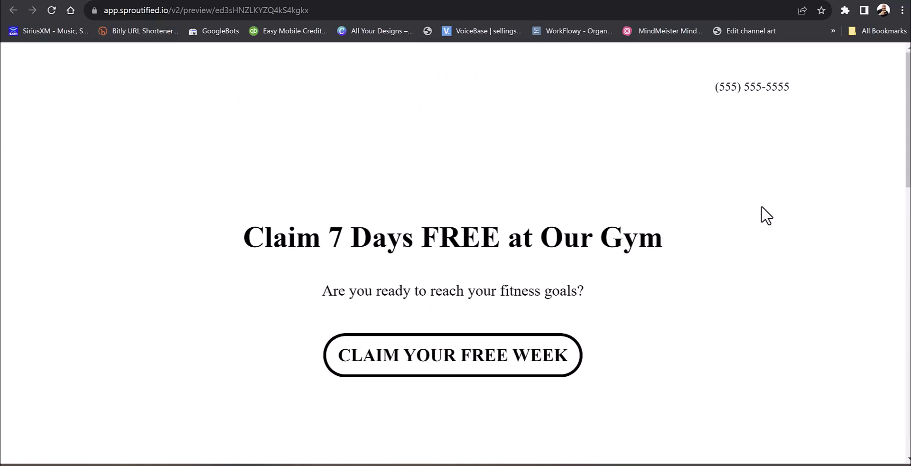
{"action": "mouse_move", "coordinate": [451, 12]}
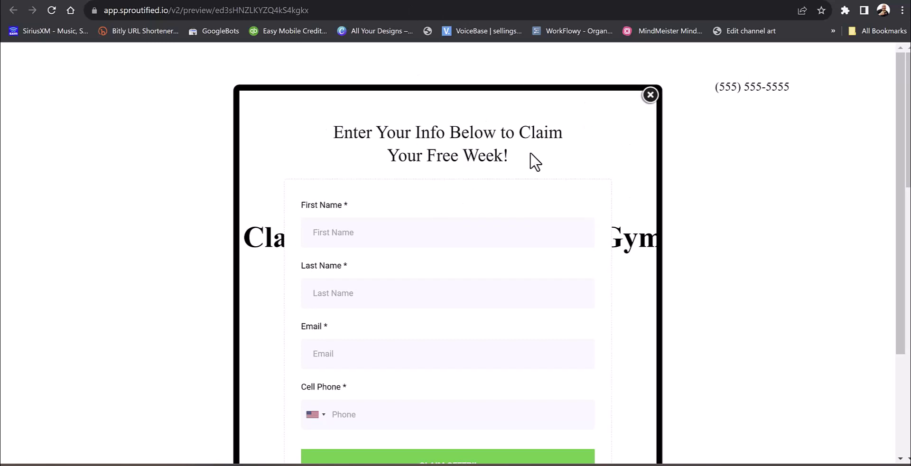
{"action": "left_click", "coordinate": [651, 95]}
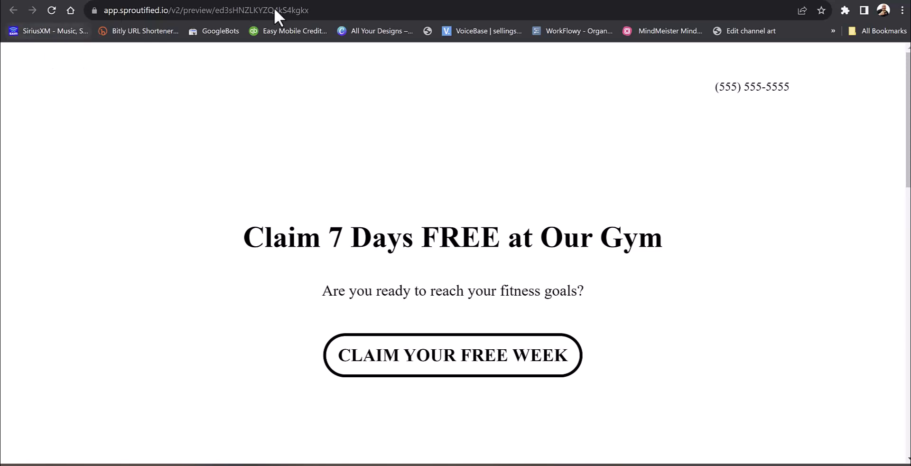
{"action": "key", "text": "ctrl+w"}
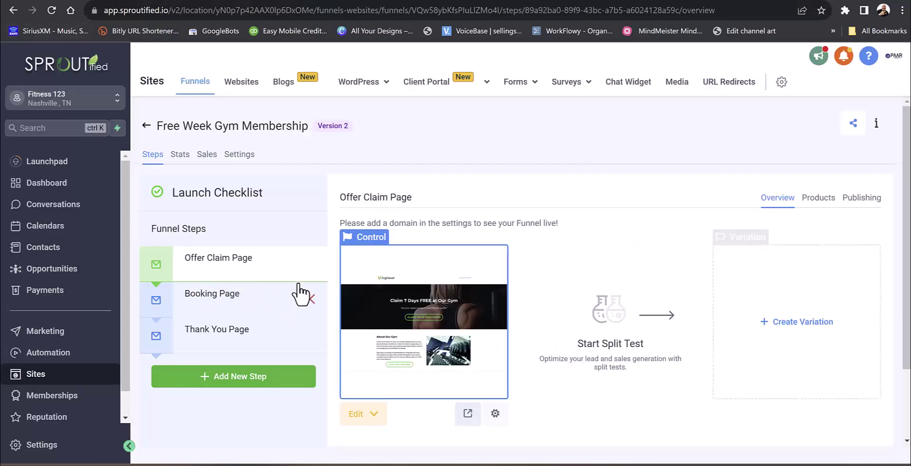
Step: Return to the funnel list, open "Fitness Landing Page - 21 Day Challenge" and view its stats and sales
{"action": "left_click", "coordinate": [146, 127]}
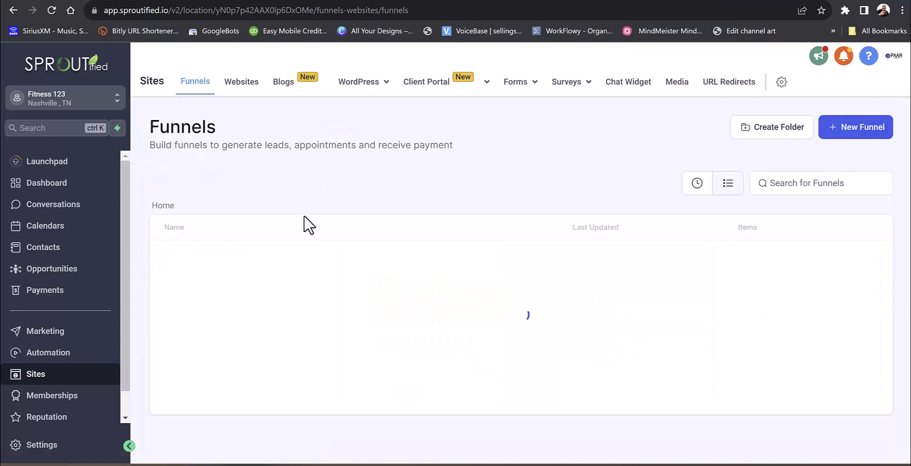
{"action": "left_click", "coordinate": [853, 258]}
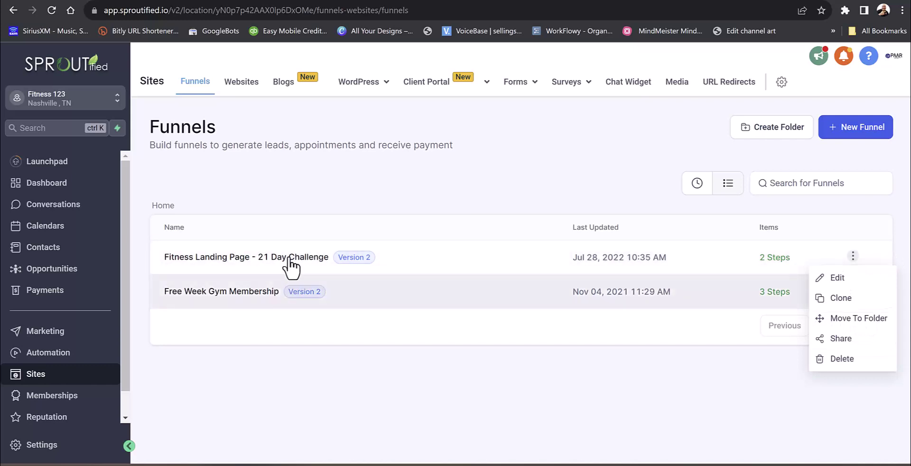
{"action": "left_click", "coordinate": [291, 264]}
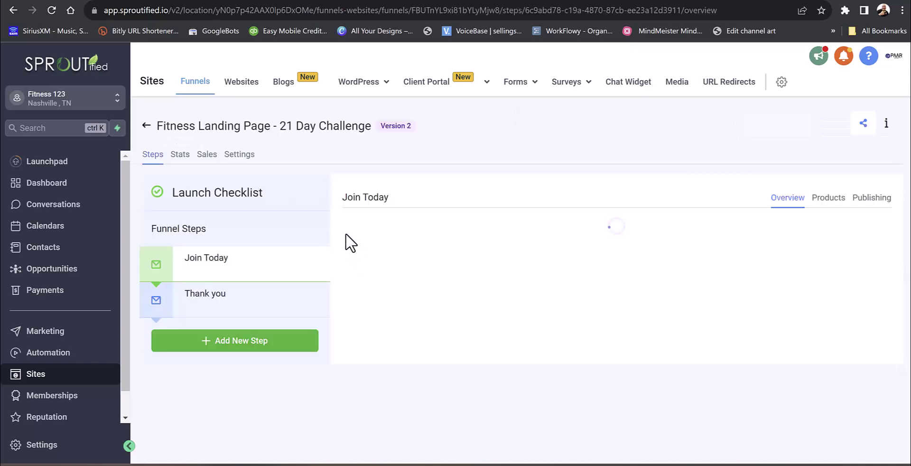
{"action": "left_click", "coordinate": [178, 155]}
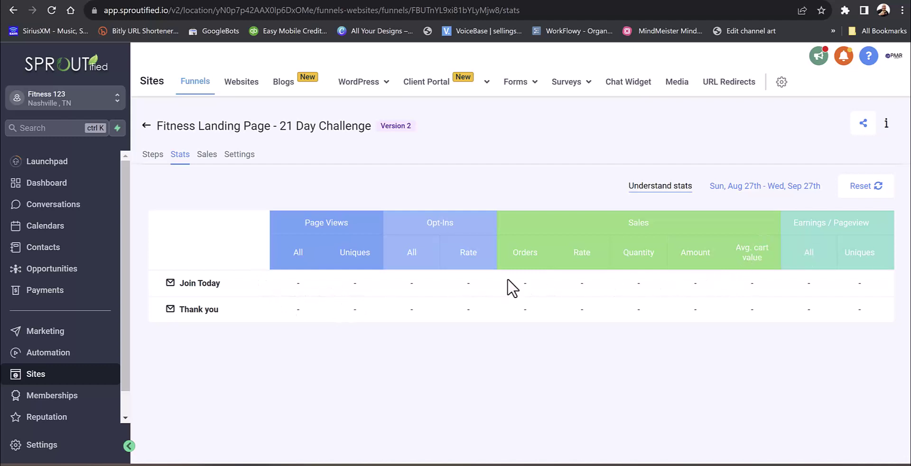
{"action": "left_click", "coordinate": [207, 156]}
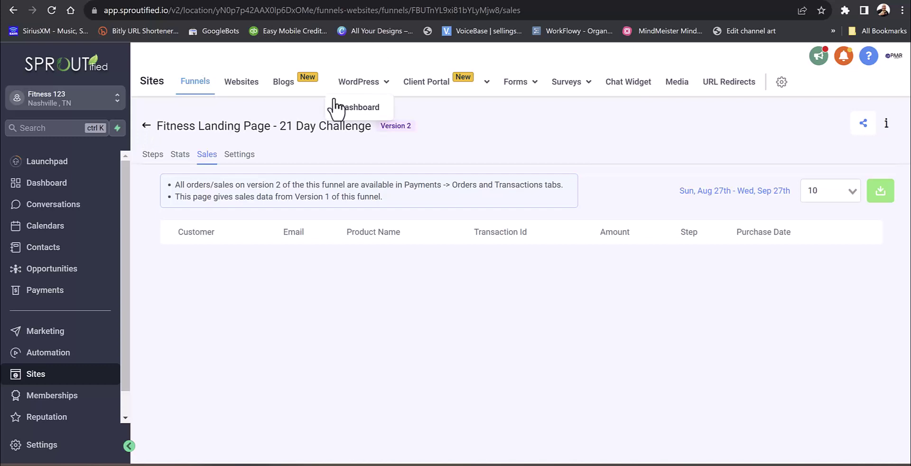
Step: Go to the websites list and start a new website from templates to open the Template Library
{"action": "left_click", "coordinate": [242, 85]}
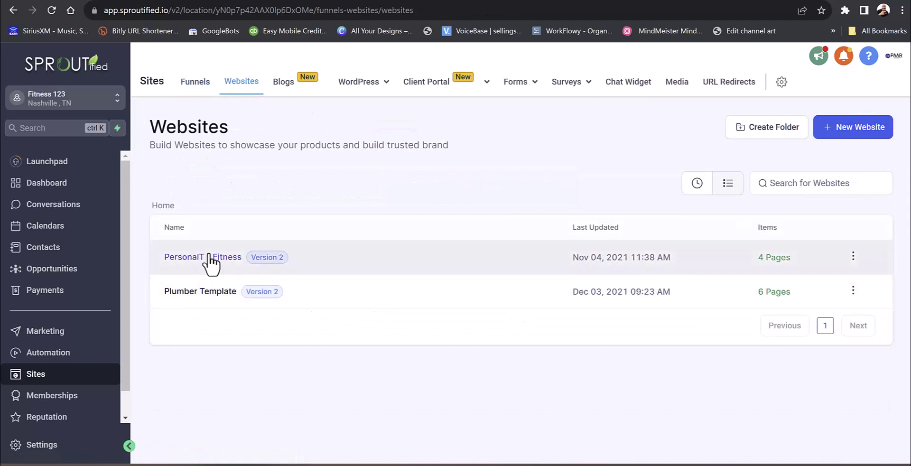
{"action": "left_click", "coordinate": [850, 139]}
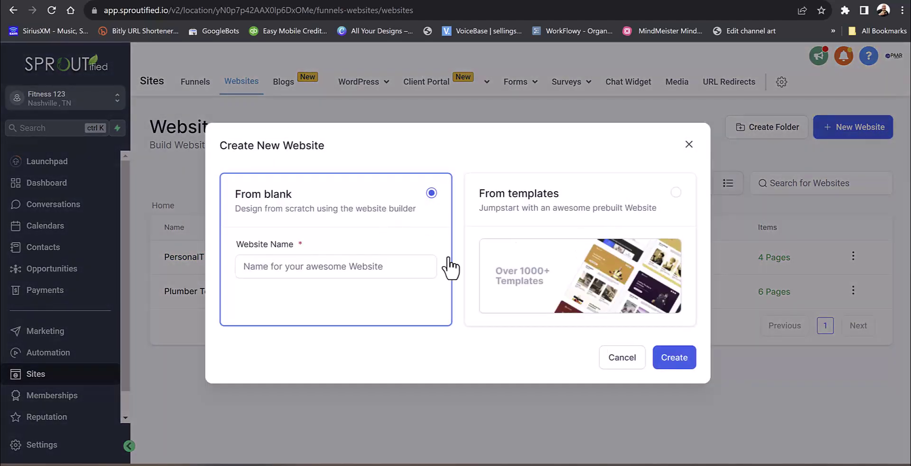
{"action": "left_click", "coordinate": [545, 209]}
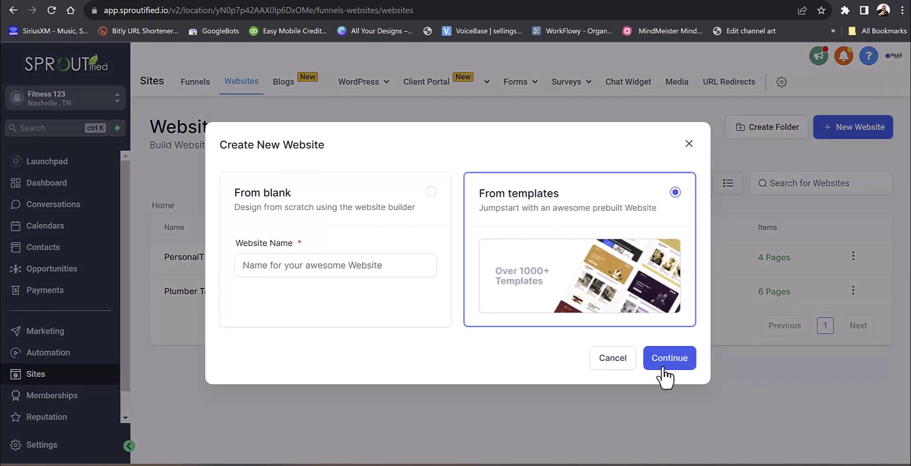
{"action": "left_click", "coordinate": [670, 365]}
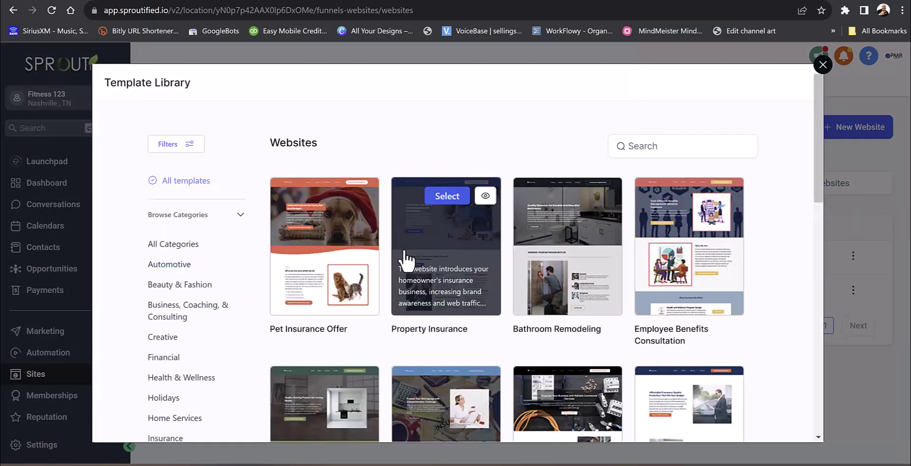
Step: Browse the Health & Wellness website templates, view the Gym Services template and return to the library
{"action": "left_click", "coordinate": [189, 378]}
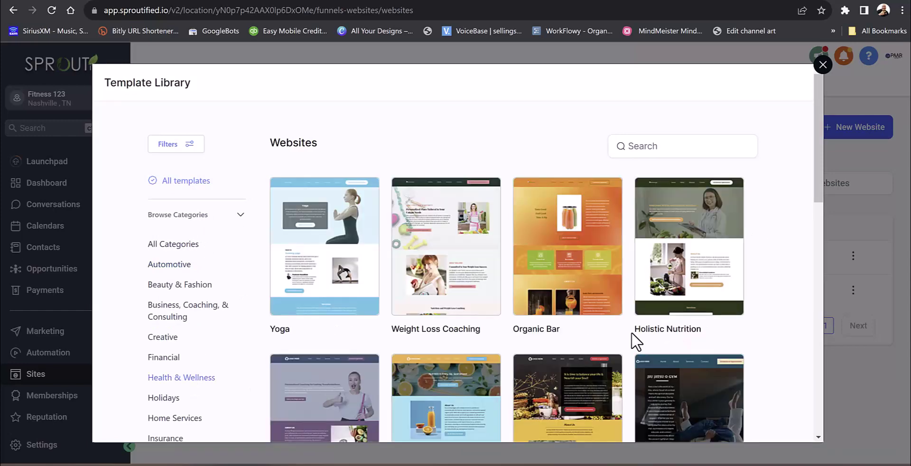
{"action": "left_click_drag", "start_coordinate": [817, 186], "coordinate": [818, 312]}
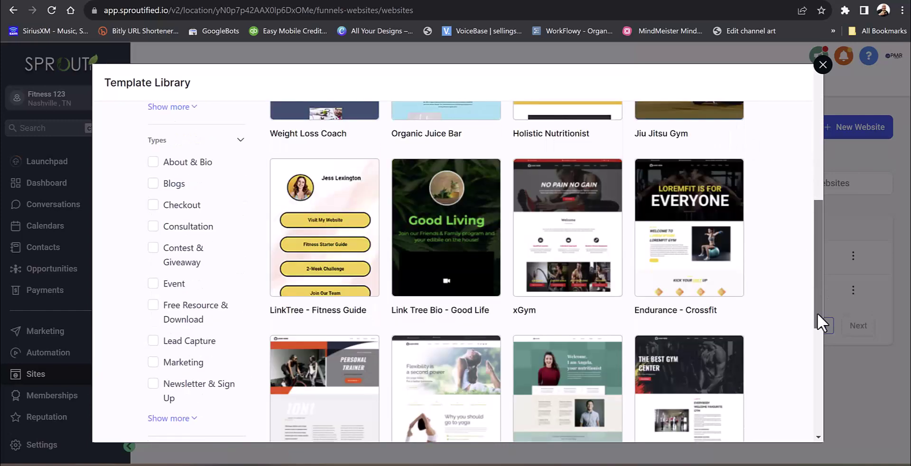
{"action": "left_click_drag", "start_coordinate": [818, 312], "coordinate": [817, 353]}
{"action": "mouse_move", "coordinate": [722, 330]}
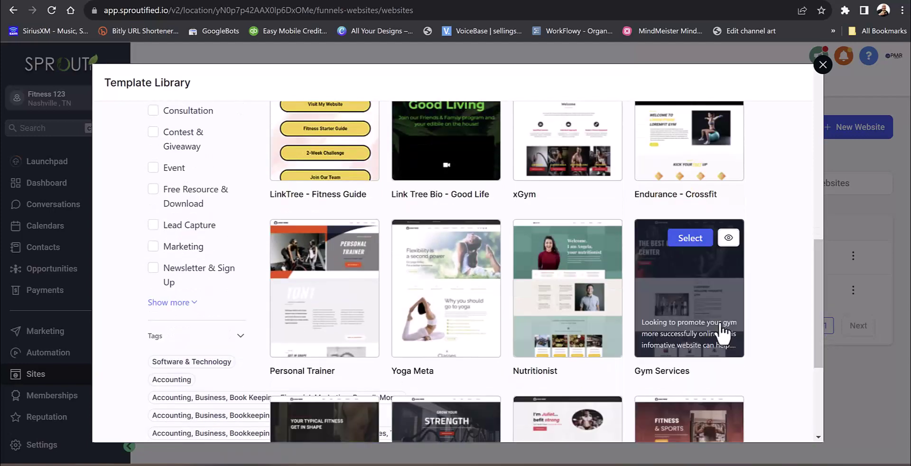
{"action": "left_click", "coordinate": [692, 242]}
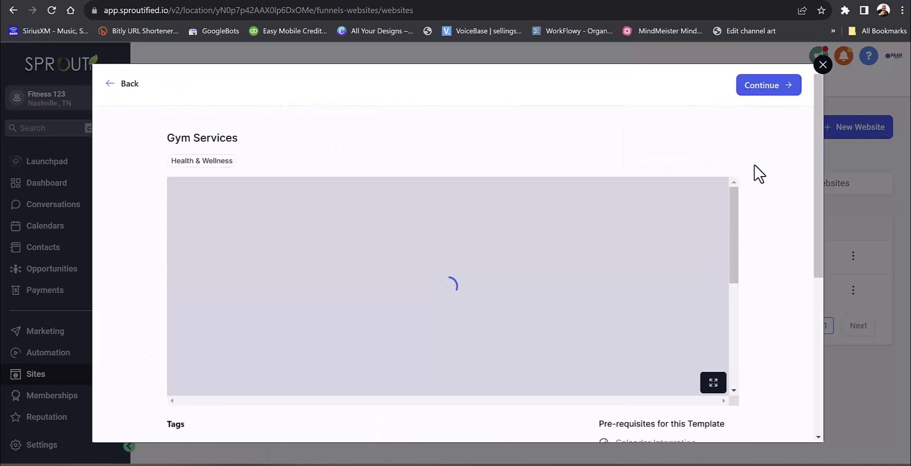
{"action": "left_click", "coordinate": [116, 85]}
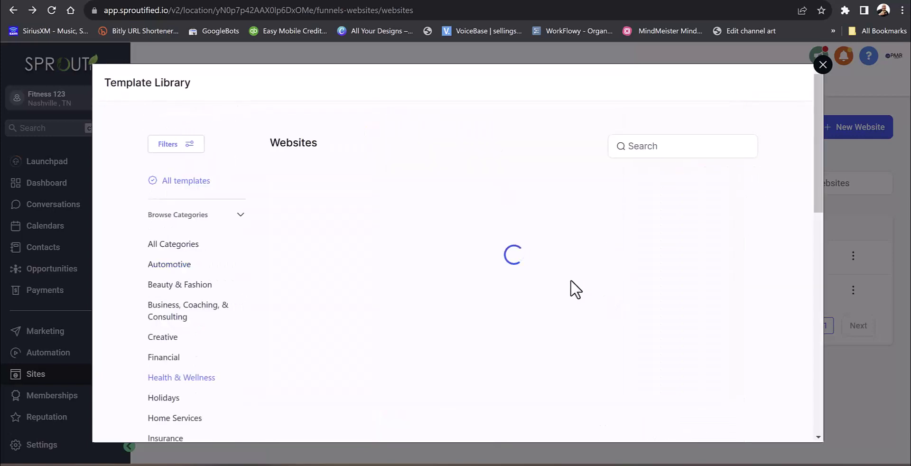
Step: Open the Personal Trainer template, look through its page preview and description, and continue with it
{"action": "scroll", "coordinate": [526, 339], "scroll_direction": "down", "scroll_amount": 7}
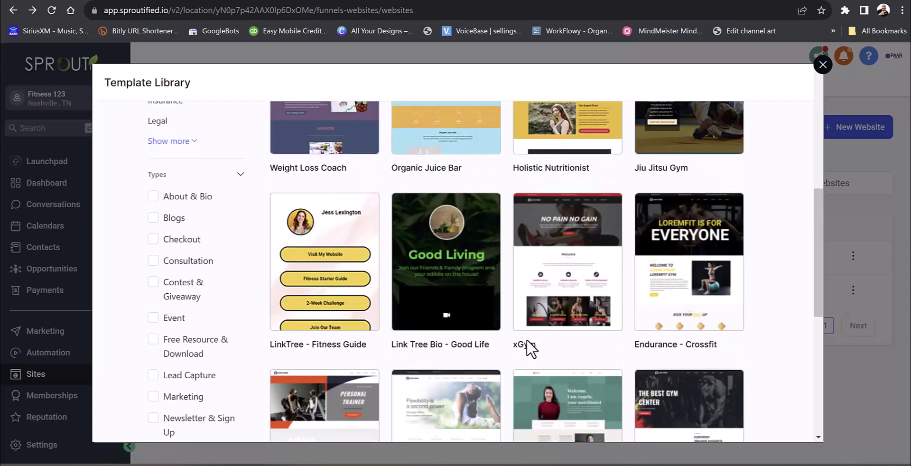
{"action": "scroll", "coordinate": [526, 346], "scroll_direction": "down", "scroll_amount": 7}
{"action": "left_click", "coordinate": [325, 157]}
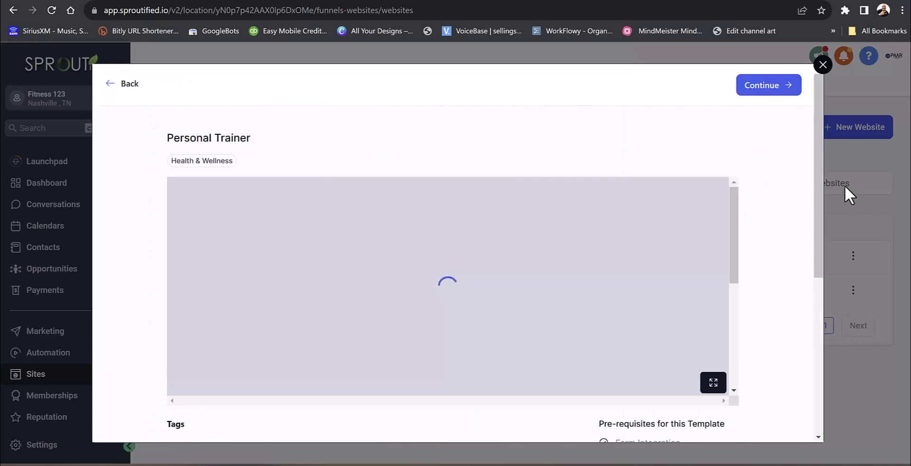
{"action": "scroll", "coordinate": [601, 304], "scroll_direction": "down", "scroll_amount": 5}
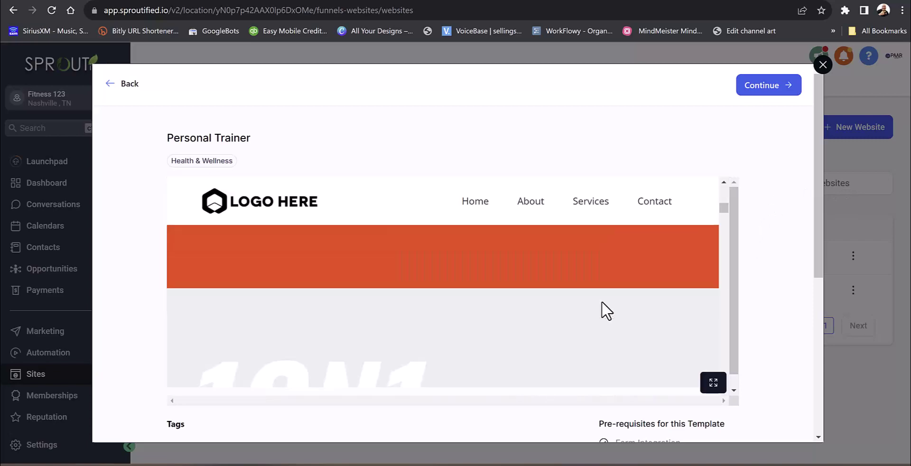
{"action": "scroll", "coordinate": [601, 309], "scroll_direction": "down", "scroll_amount": 5}
{"action": "scroll", "coordinate": [602, 309], "scroll_direction": "up", "scroll_amount": 3}
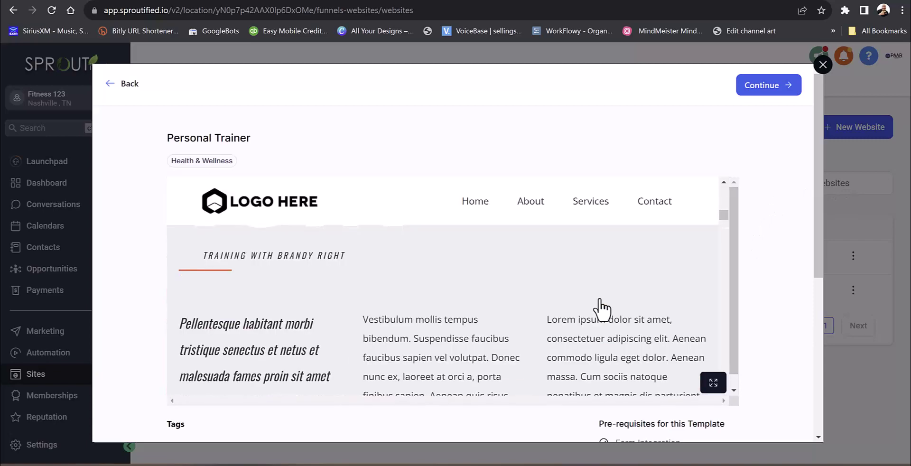
{"action": "scroll", "coordinate": [719, 294], "scroll_direction": "down", "scroll_amount": 2}
{"action": "scroll", "coordinate": [800, 309], "scroll_direction": "down", "scroll_amount": 5}
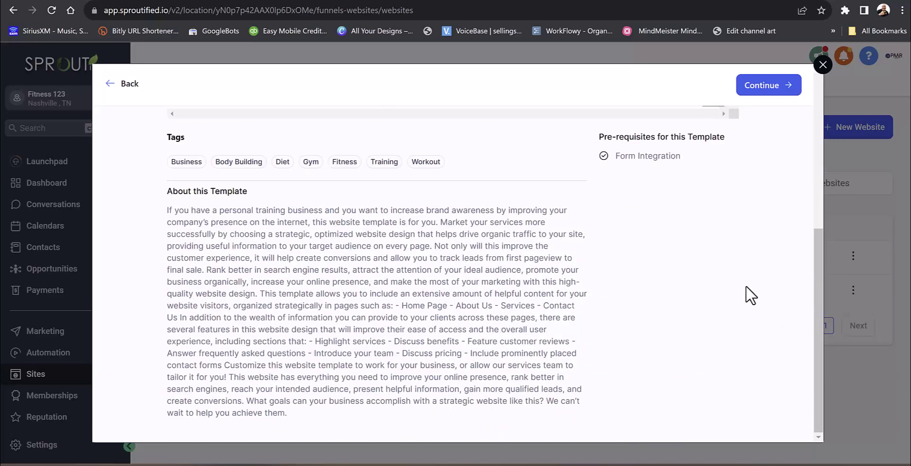
{"action": "scroll", "coordinate": [759, 241], "scroll_direction": "up", "scroll_amount": 5}
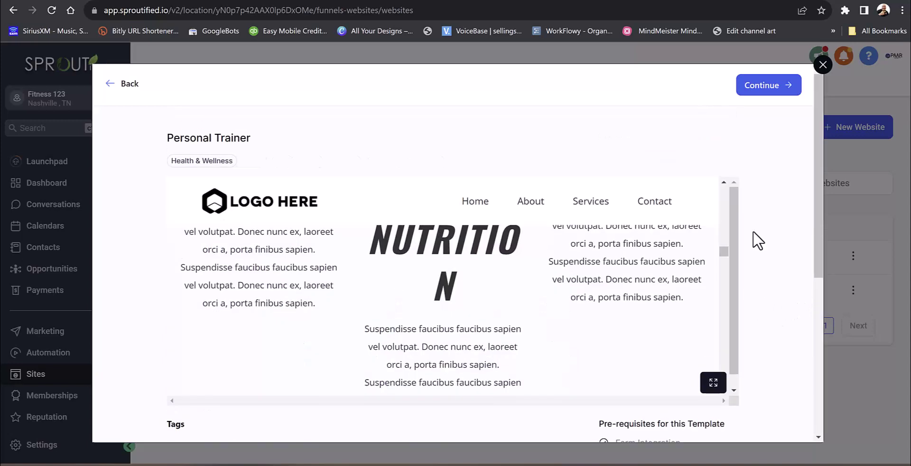
{"action": "left_click", "coordinate": [769, 92]}
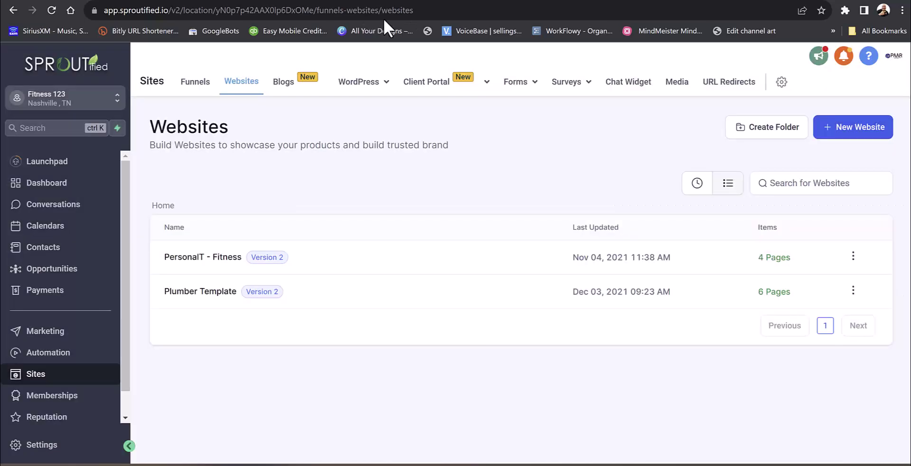
Step: Open the "PersonalT - Fitness" website in the page builder and select the "INVEST IN YOUR HEALTH" sub headline text
{"action": "left_click", "coordinate": [426, 260]}
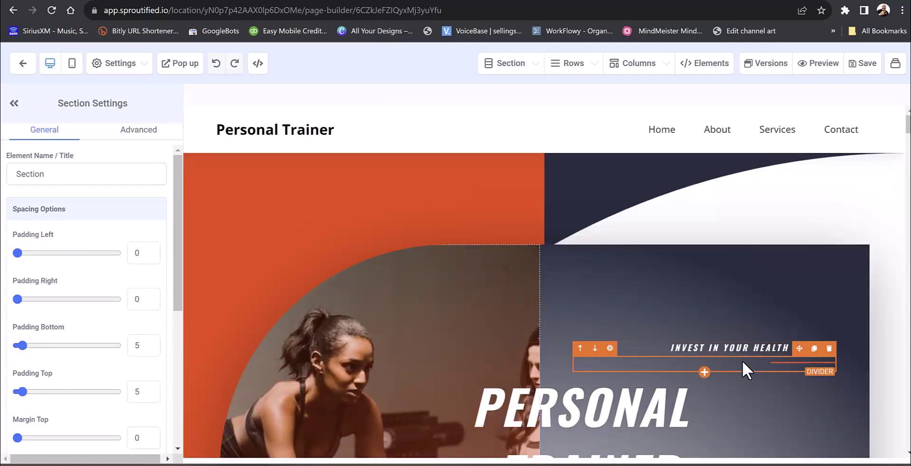
{"action": "left_click", "coordinate": [762, 348]}
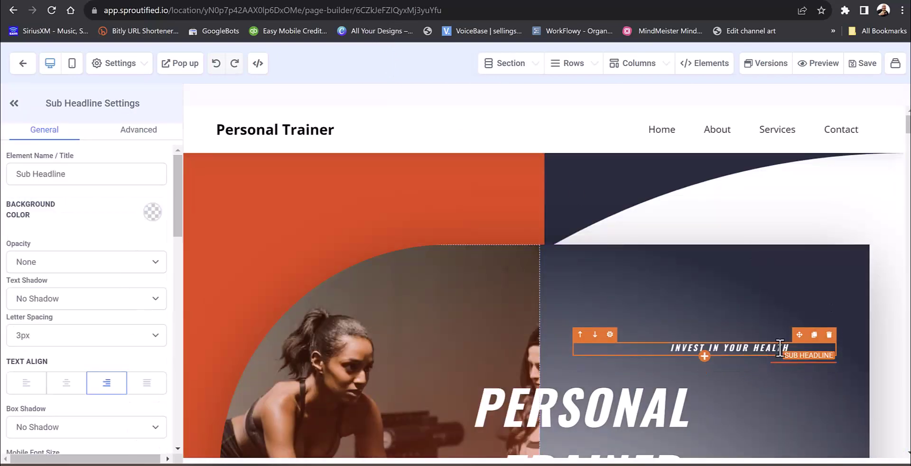
{"action": "left_click", "coordinate": [780, 349]}
{"action": "left_click_drag", "start_coordinate": [788, 349], "coordinate": [613, 344]}
Step: Look through the settings of the 2nd column, and bring up the settings of the "INVEST IN YOUR HEALTH" sub headline
{"action": "left_click", "coordinate": [612, 336]}
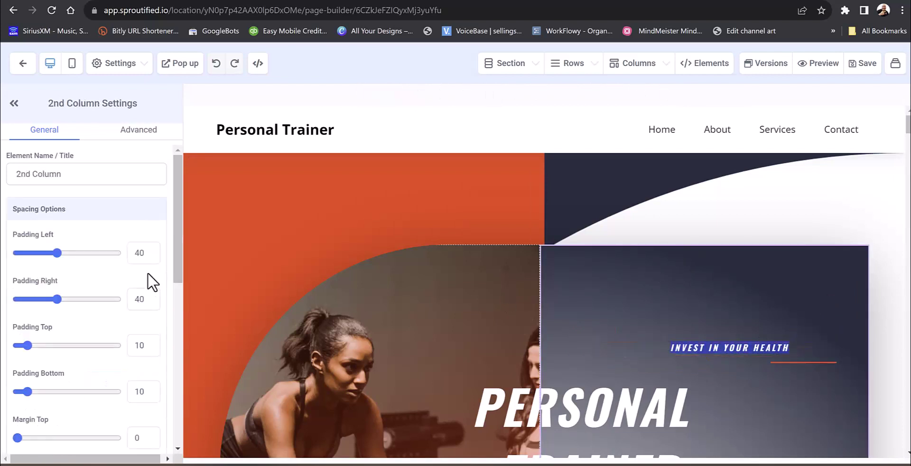
{"action": "scroll", "coordinate": [78, 349], "scroll_direction": "down", "scroll_amount": 10}
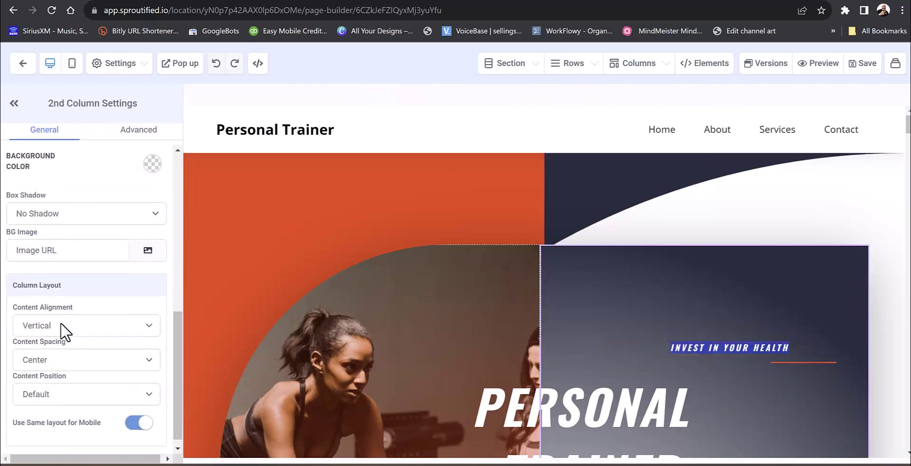
{"action": "scroll", "coordinate": [65, 330], "scroll_direction": "up", "scroll_amount": 8}
{"action": "scroll", "coordinate": [62, 324], "scroll_direction": "up", "scroll_amount": 2}
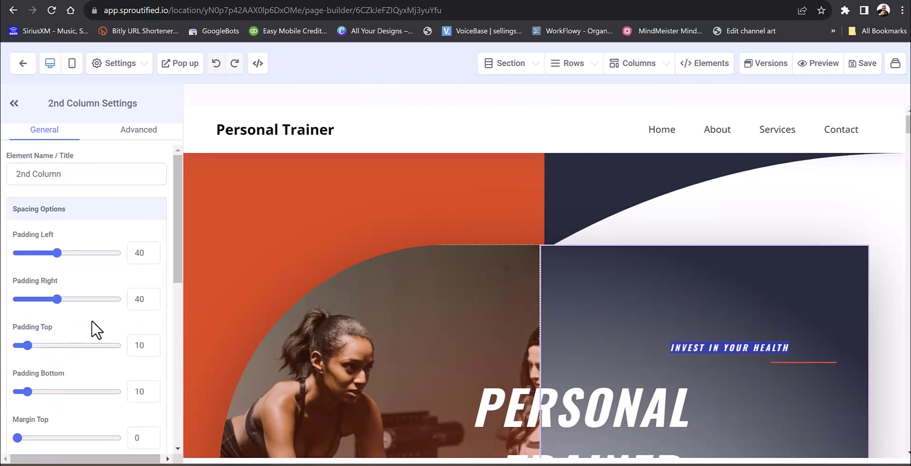
{"action": "left_click", "coordinate": [707, 347]}
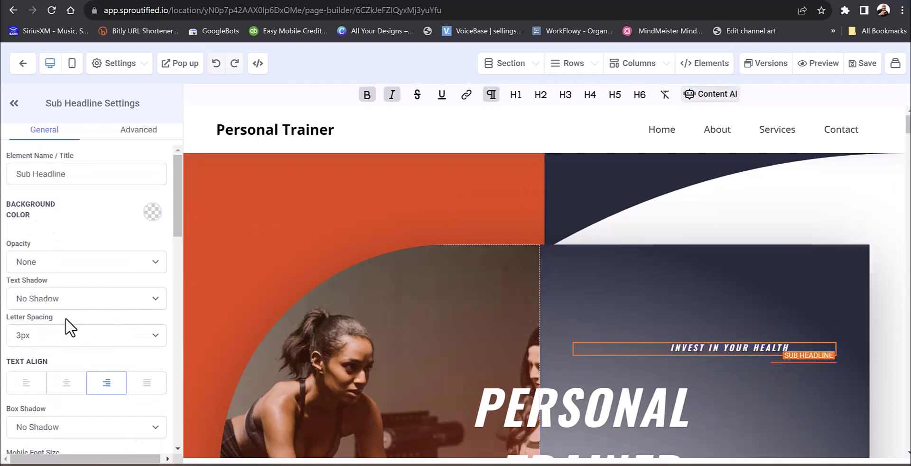
Step: Set the desktop font size of the "INVEST IN YOUR HEALTH" sub headline to 19
{"action": "scroll", "coordinate": [67, 326], "scroll_direction": "down", "scroll_amount": 5}
{"action": "left_click_drag", "start_coordinate": [26, 179], "coordinate": [49, 180]}
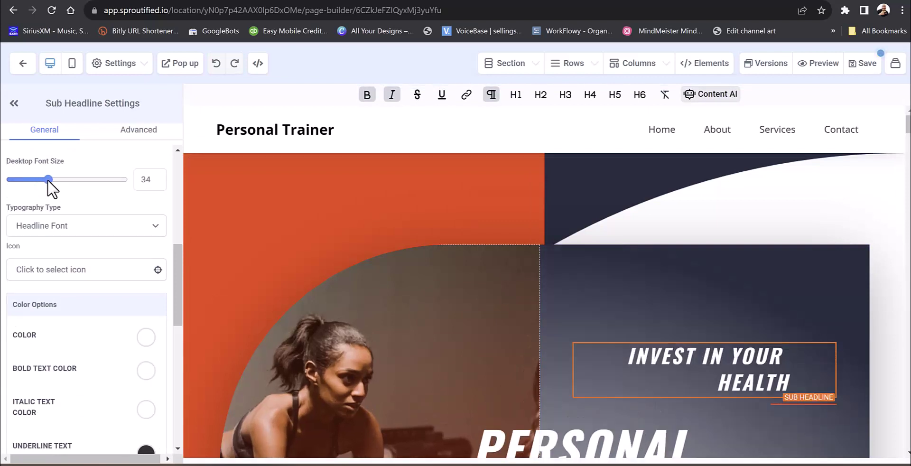
{"action": "left_click", "coordinate": [32, 184]}
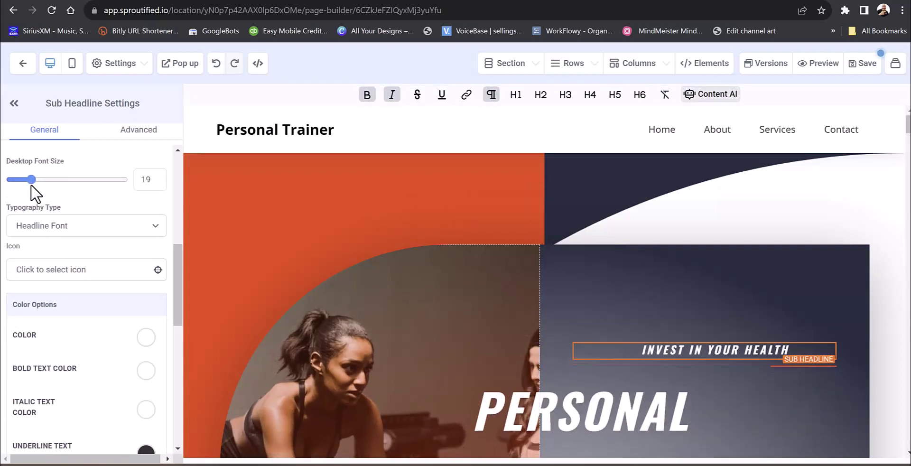
Step: Bring up the settings of the hero's 1st column and look over the page sections below it
{"action": "scroll", "coordinate": [445, 300], "scroll_direction": "down", "scroll_amount": 6}
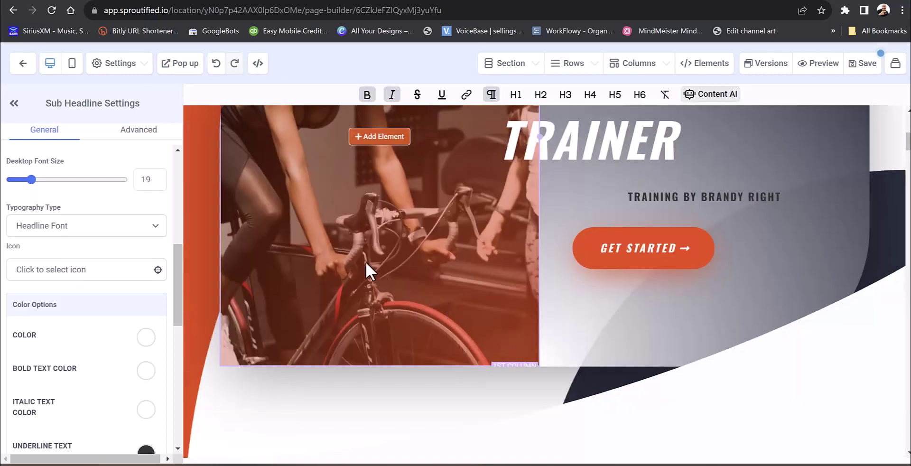
{"action": "left_click", "coordinate": [456, 297]}
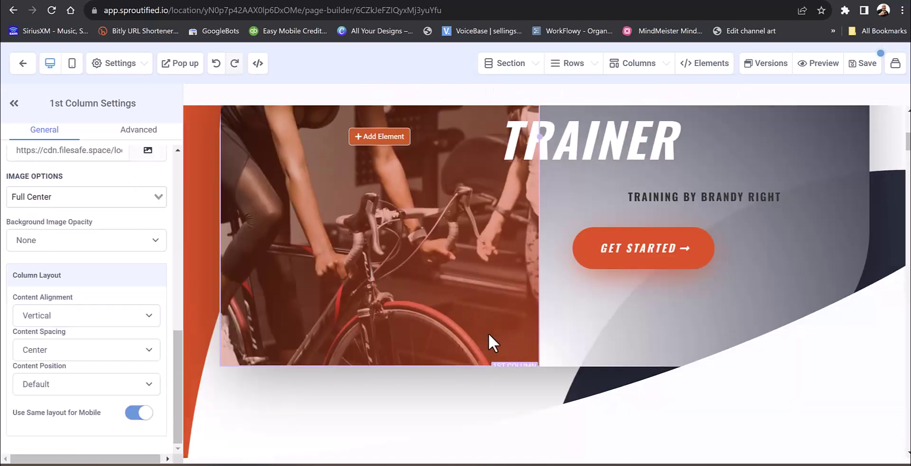
{"action": "scroll", "coordinate": [488, 338], "scroll_direction": "down", "scroll_amount": 5}
{"action": "scroll", "coordinate": [491, 346], "scroll_direction": "down", "scroll_amount": 5}
{"action": "scroll", "coordinate": [491, 346], "scroll_direction": "down", "scroll_amount": 5}
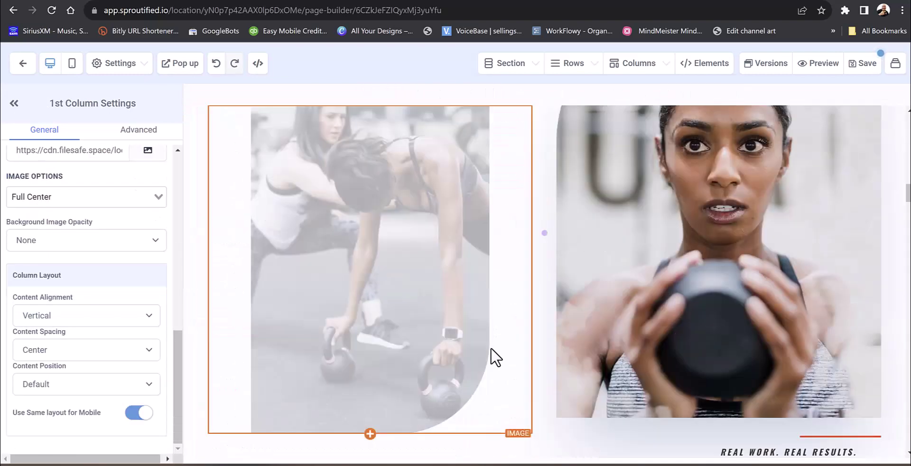
{"action": "scroll", "coordinate": [491, 349], "scroll_direction": "up", "scroll_amount": 12}
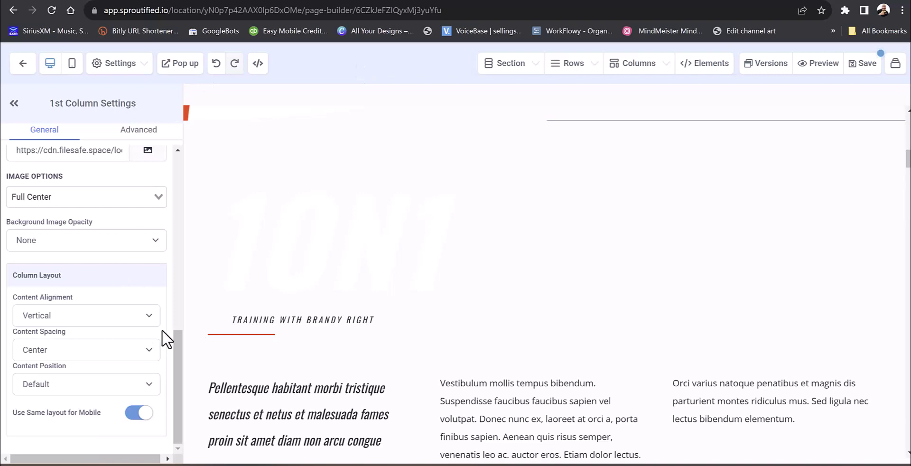
{"action": "left_click_drag", "start_coordinate": [179, 338], "coordinate": [184, 105]}
{"action": "scroll", "coordinate": [374, 244], "scroll_direction": "up", "scroll_amount": 10}
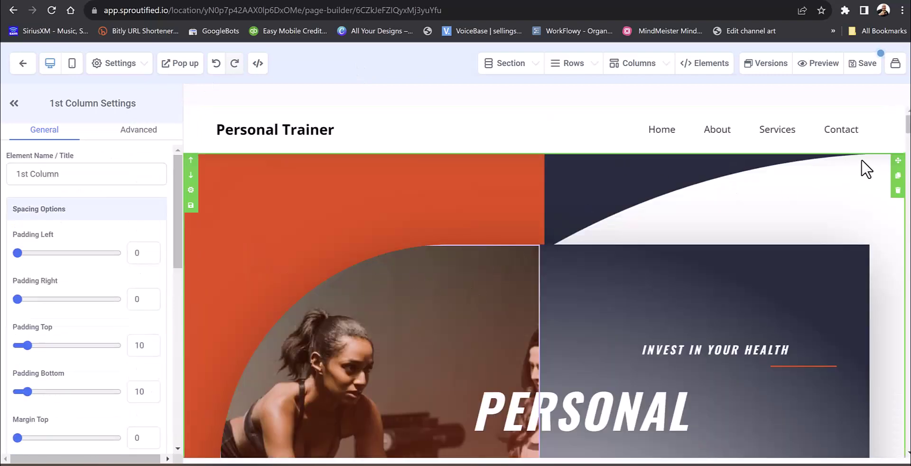
Step: Look through the general and advanced settings of the hero section
{"action": "left_click", "coordinate": [412, 237]}
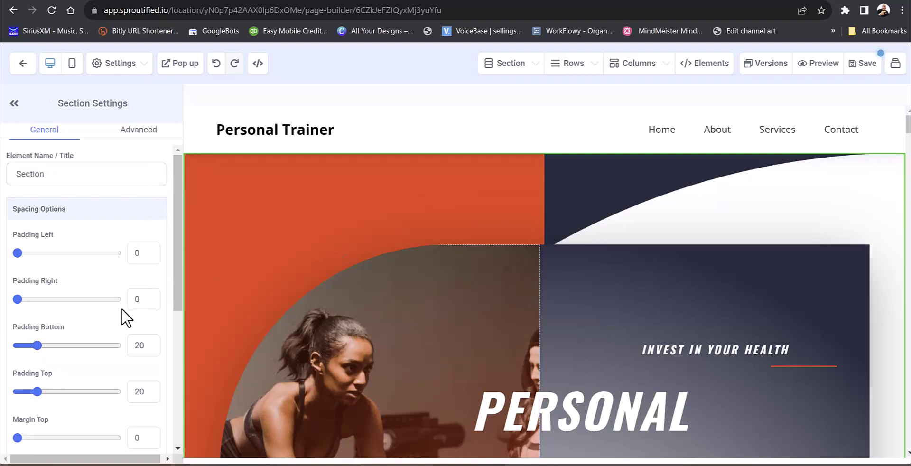
{"action": "scroll", "coordinate": [122, 307], "scroll_direction": "down", "scroll_amount": 5}
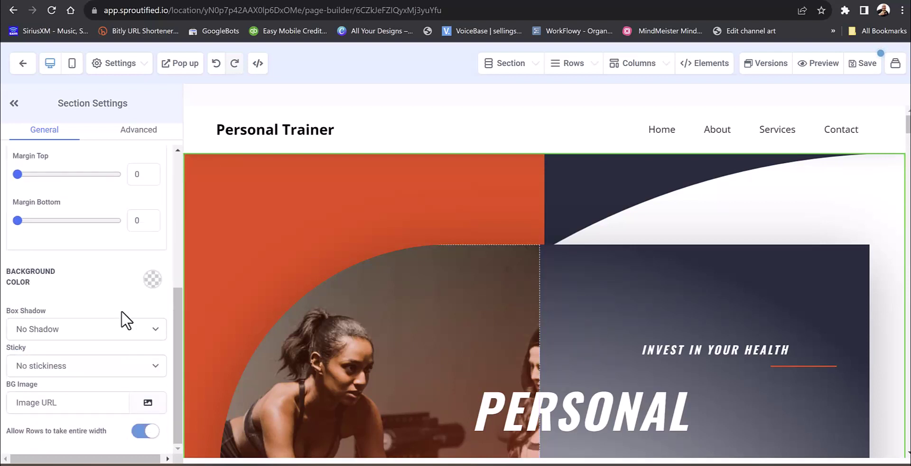
{"action": "scroll", "coordinate": [125, 311], "scroll_direction": "up", "scroll_amount": 5}
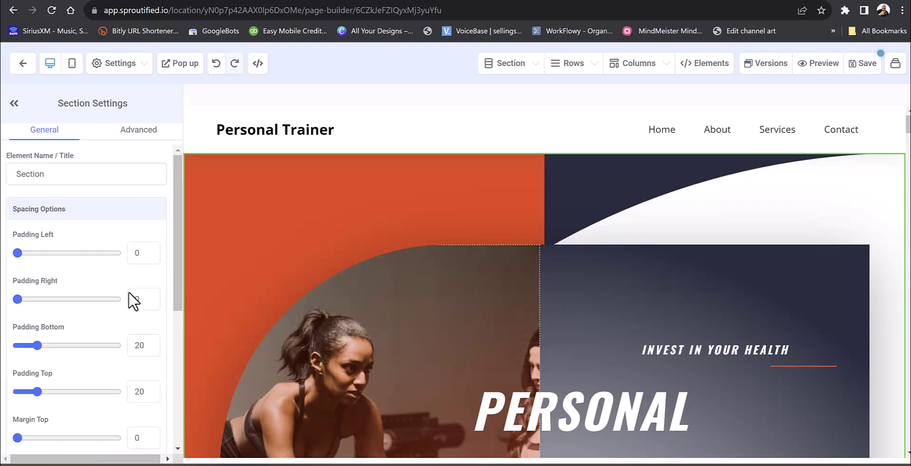
{"action": "left_click", "coordinate": [137, 138]}
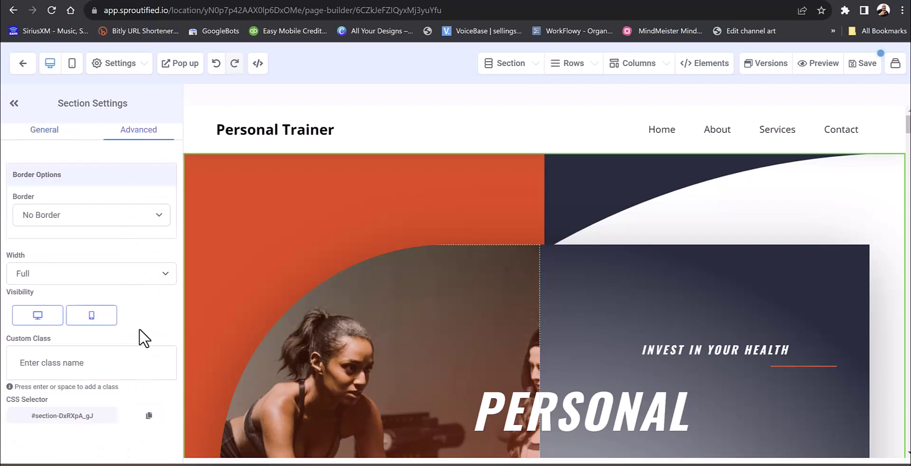
{"action": "left_click", "coordinate": [48, 131]}
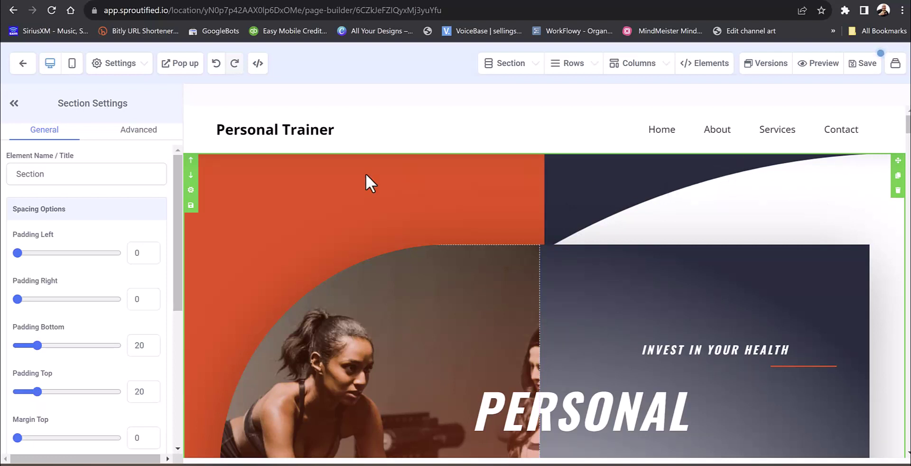
Step: Save the Personal Trainer page and open its preview
{"action": "scroll", "coordinate": [726, 297], "scroll_direction": "down", "scroll_amount": 5}
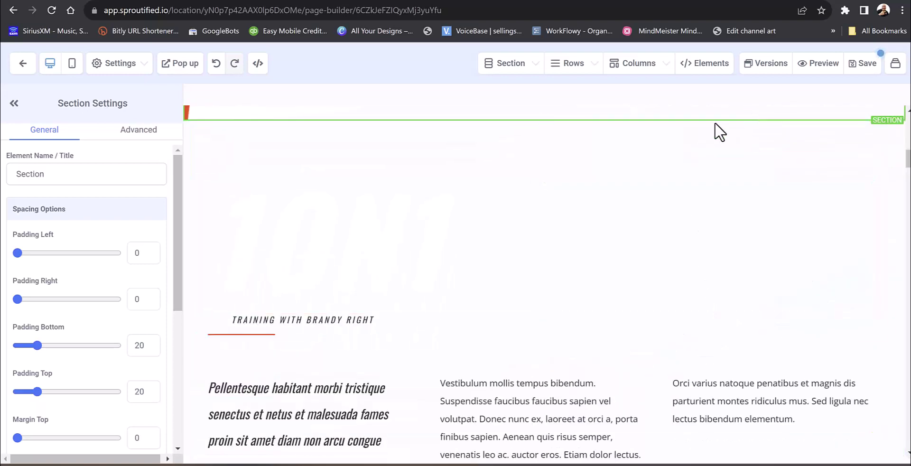
{"action": "left_click", "coordinate": [867, 65]}
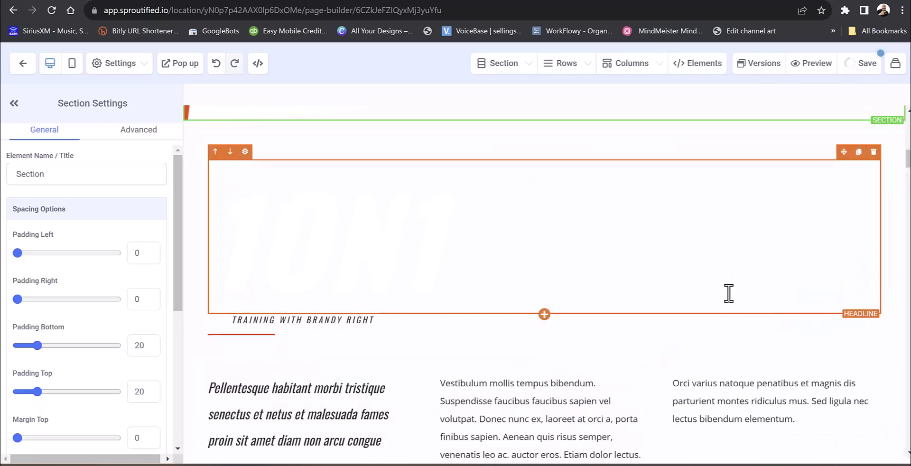
{"action": "scroll", "coordinate": [561, 391], "scroll_direction": "down", "scroll_amount": 7}
{"action": "scroll", "coordinate": [562, 391], "scroll_direction": "down", "scroll_amount": 5}
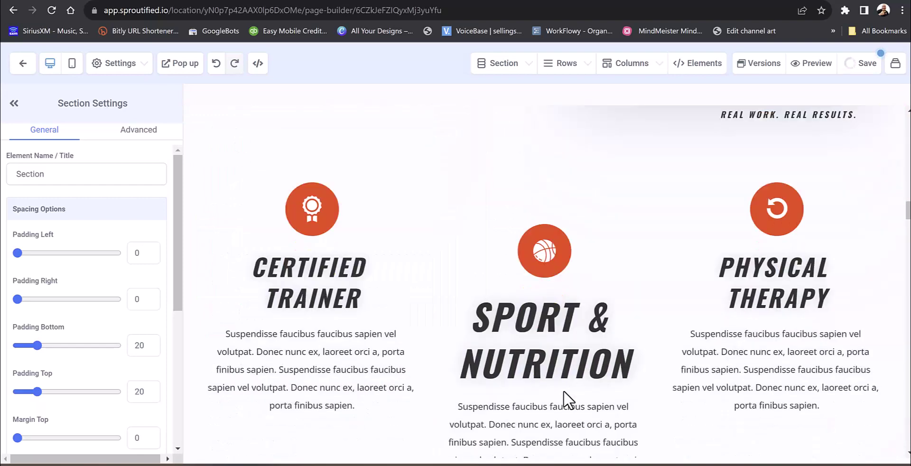
{"action": "left_click", "coordinate": [806, 70]}
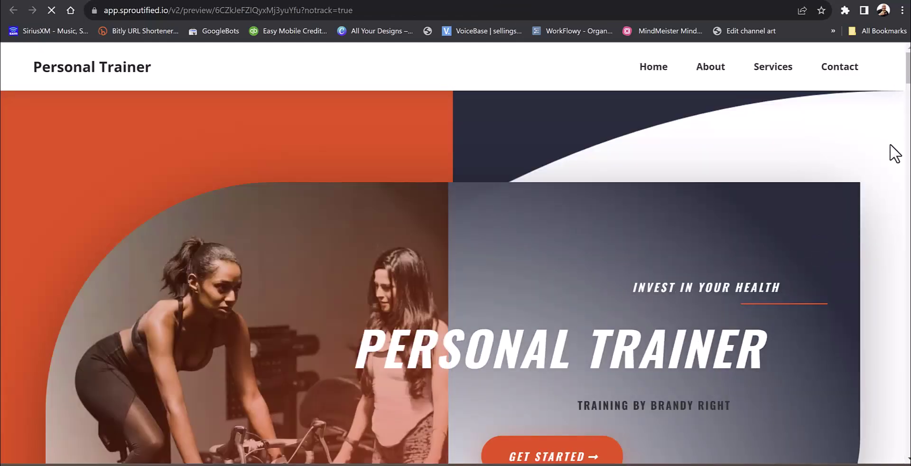
Step: Look through the page preview from the hero section down to the footer
{"action": "scroll", "coordinate": [882, 201], "scroll_direction": "down", "scroll_amount": 7}
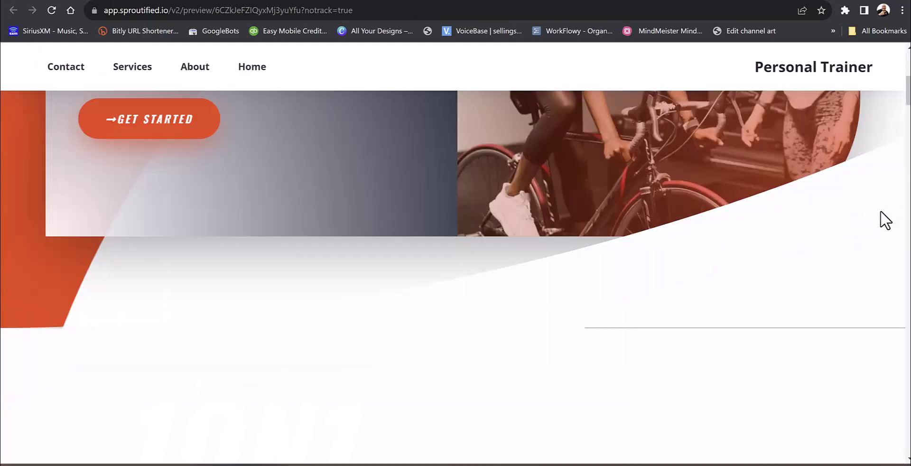
{"action": "scroll", "coordinate": [881, 210], "scroll_direction": "up", "scroll_amount": 7}
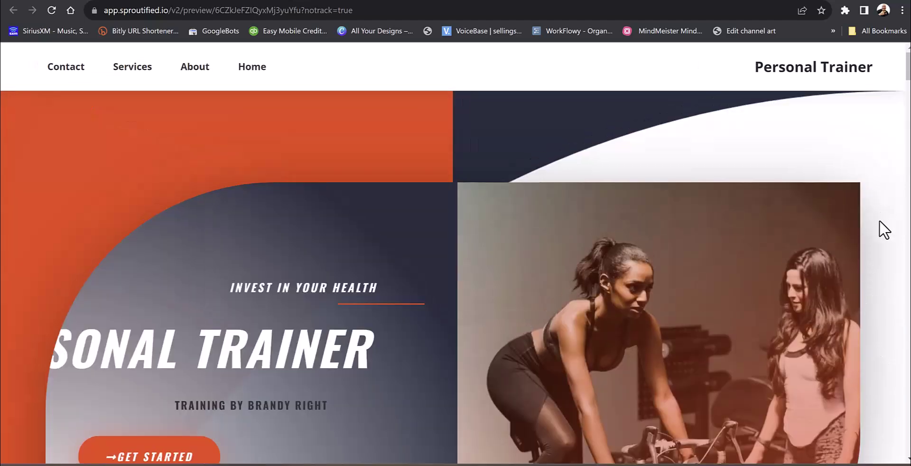
{"action": "scroll", "coordinate": [879, 220], "scroll_direction": "down", "scroll_amount": 7}
{"action": "scroll", "coordinate": [692, 286], "scroll_direction": "down", "scroll_amount": 13}
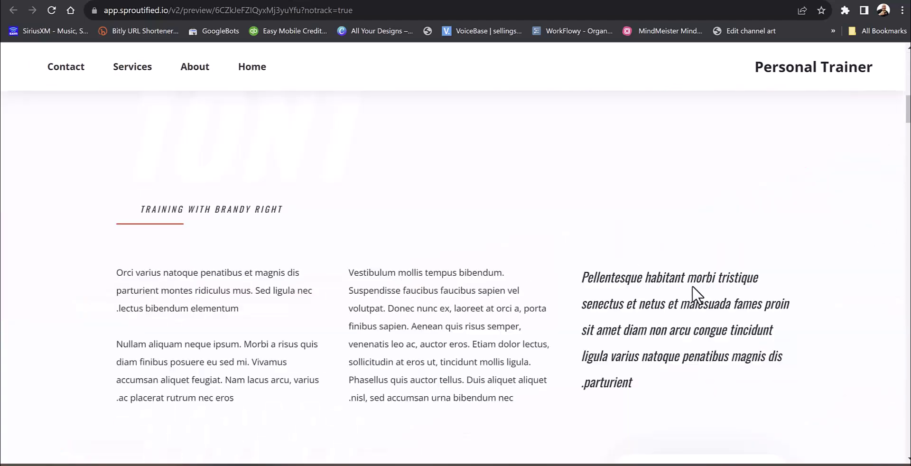
{"action": "scroll", "coordinate": [693, 285], "scroll_direction": "down", "scroll_amount": 6}
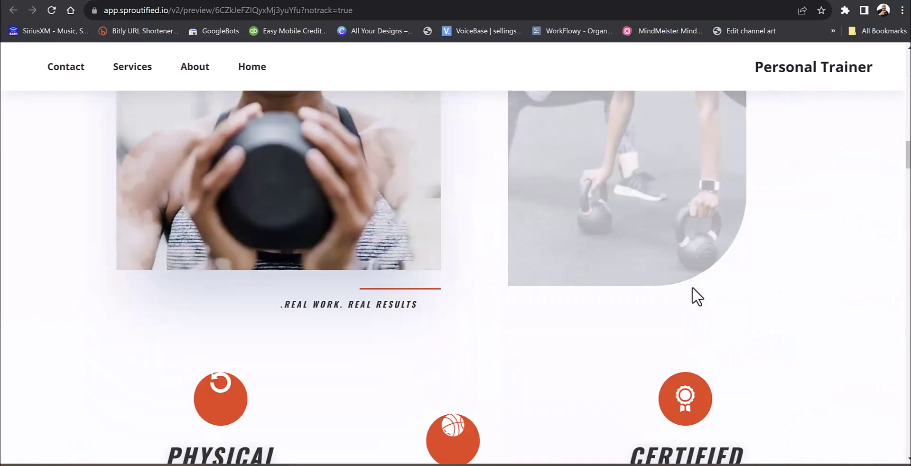
{"action": "scroll", "coordinate": [694, 294], "scroll_direction": "down", "scroll_amount": 13}
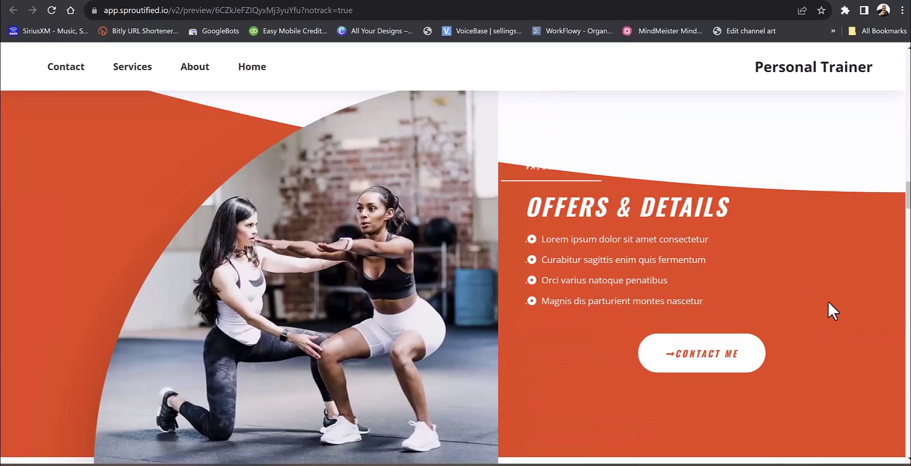
{"action": "scroll", "coordinate": [833, 325], "scroll_direction": "down", "scroll_amount": 20}
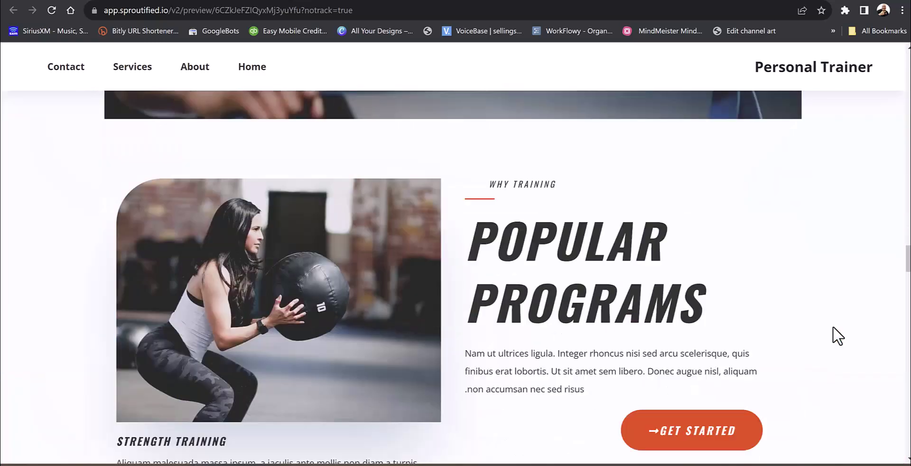
{"action": "scroll", "coordinate": [835, 334], "scroll_direction": "down", "scroll_amount": 20}
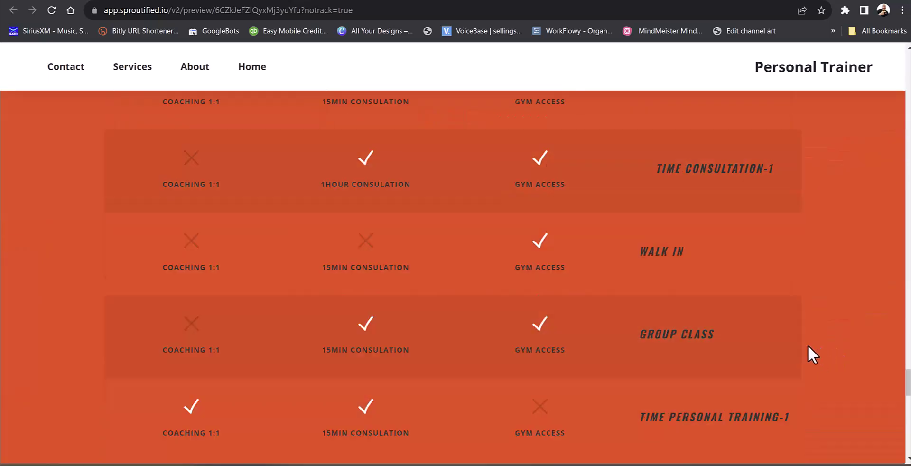
{"action": "scroll", "coordinate": [806, 345], "scroll_direction": "down", "scroll_amount": 10}
{"action": "scroll", "coordinate": [824, 404], "scroll_direction": "down", "scroll_amount": 8}
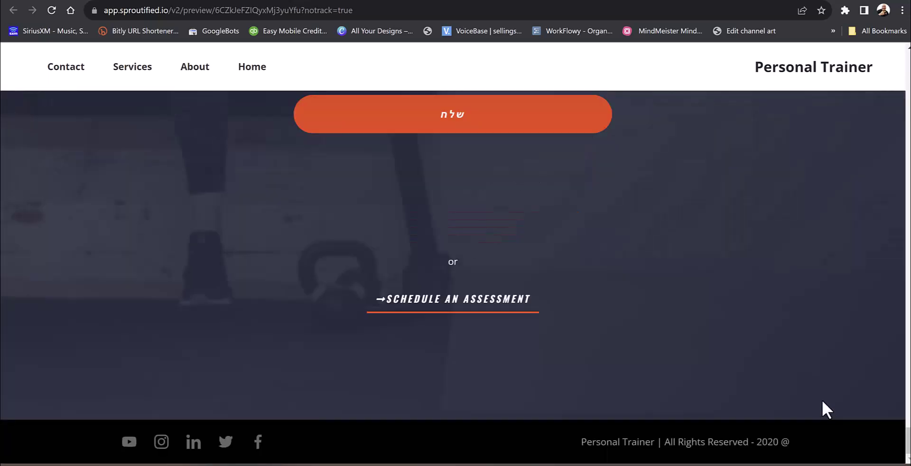
Step: Examine the pricing plans, the "WHAT YOU GET" comparison and the contact section in the preview, and go back up to the hero
{"action": "scroll", "coordinate": [860, 399], "scroll_direction": "up", "scroll_amount": 15}
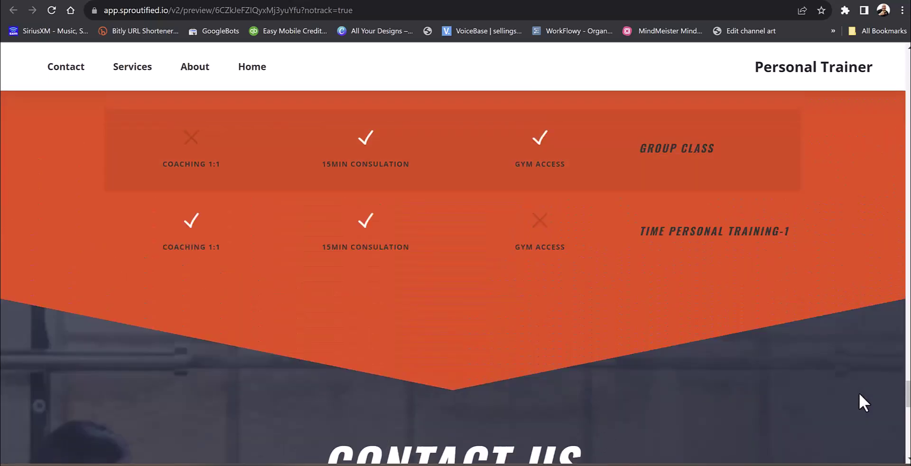
{"action": "scroll", "coordinate": [859, 396], "scroll_direction": "down", "scroll_amount": 15}
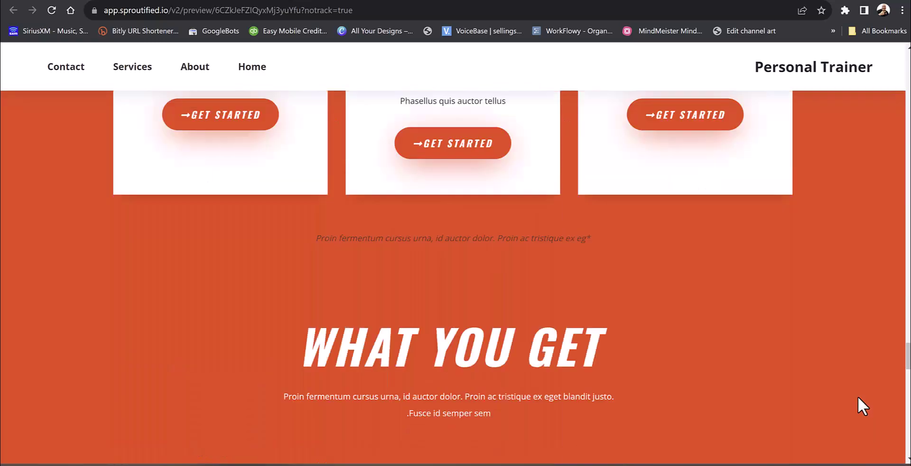
{"action": "scroll", "coordinate": [859, 397], "scroll_direction": "up", "scroll_amount": 6}
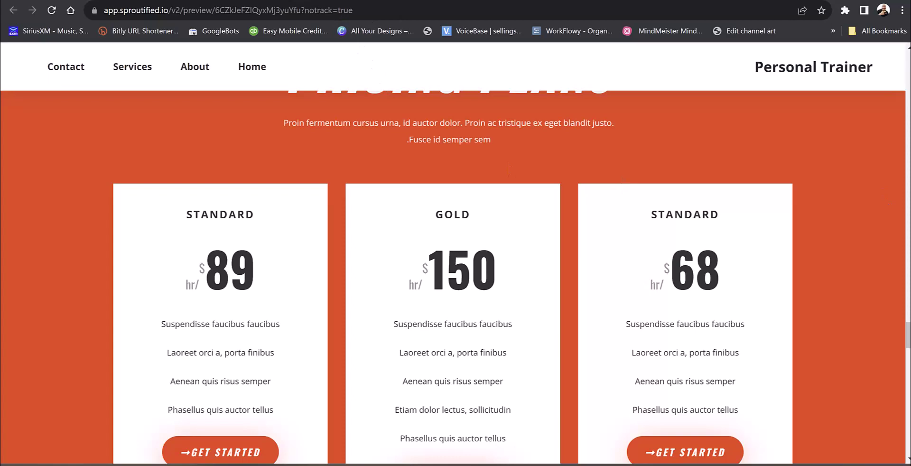
{"action": "left_click_drag", "start_coordinate": [907, 345], "coordinate": [907, 343]}
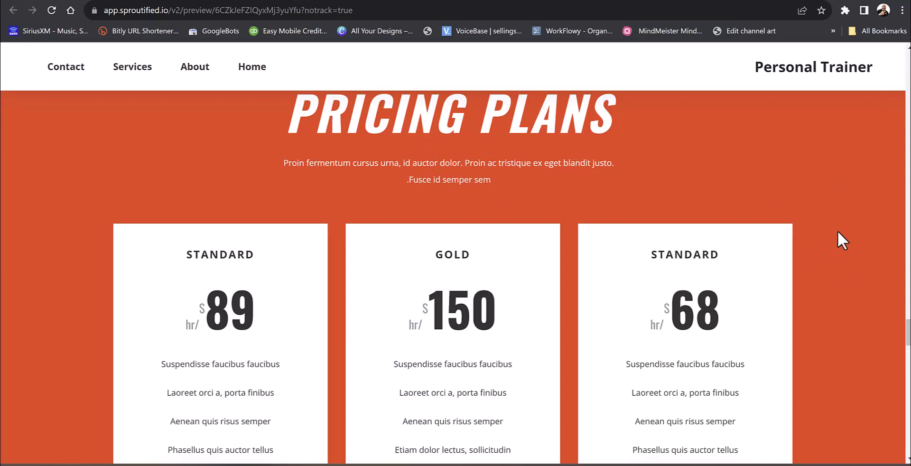
{"action": "scroll", "coordinate": [837, 227], "scroll_direction": "down", "scroll_amount": 15}
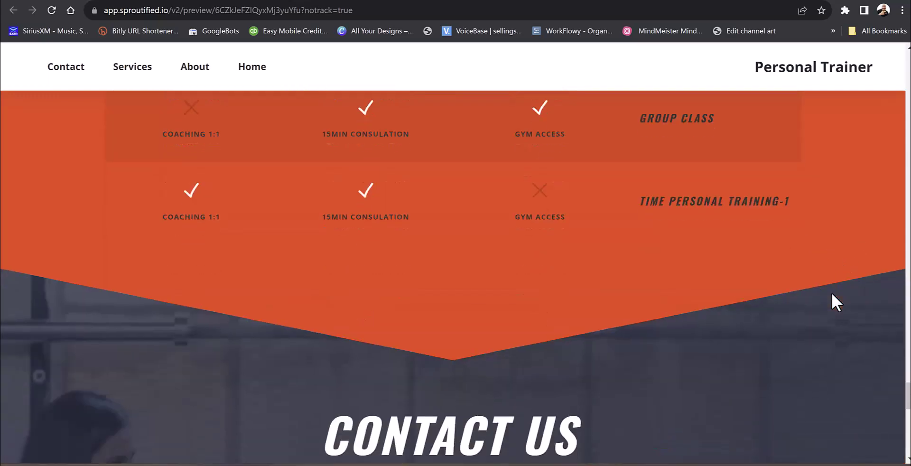
{"action": "scroll", "coordinate": [699, 298], "scroll_direction": "down", "scroll_amount": 7}
{"action": "scroll", "coordinate": [700, 288], "scroll_direction": "up", "scroll_amount": 20}
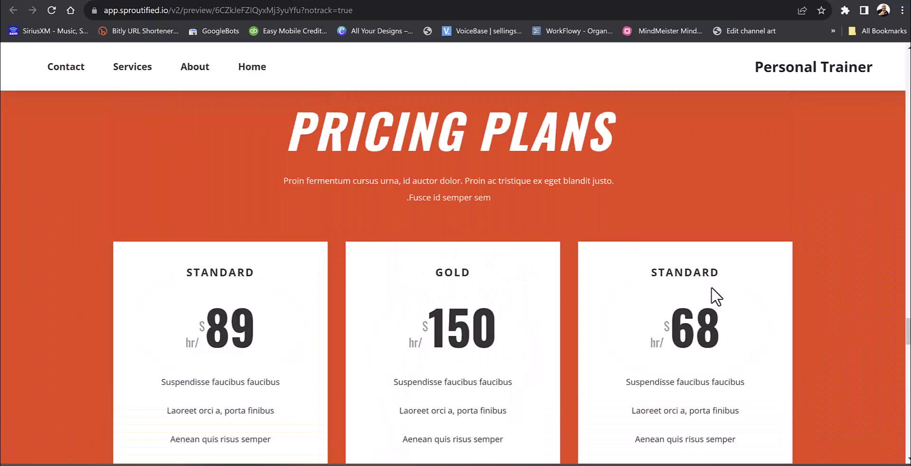
{"action": "scroll", "coordinate": [722, 286], "scroll_direction": "up", "scroll_amount": 7}
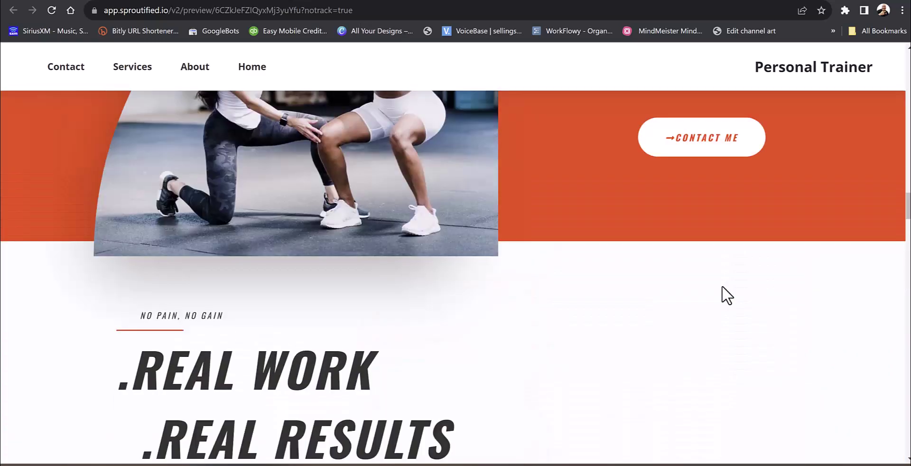
{"action": "scroll", "coordinate": [722, 286], "scroll_direction": "up", "scroll_amount": 5}
{"action": "scroll", "coordinate": [715, 355], "scroll_direction": "down", "scroll_amount": 5}
{"action": "scroll", "coordinate": [721, 273], "scroll_direction": "up", "scroll_amount": 10}
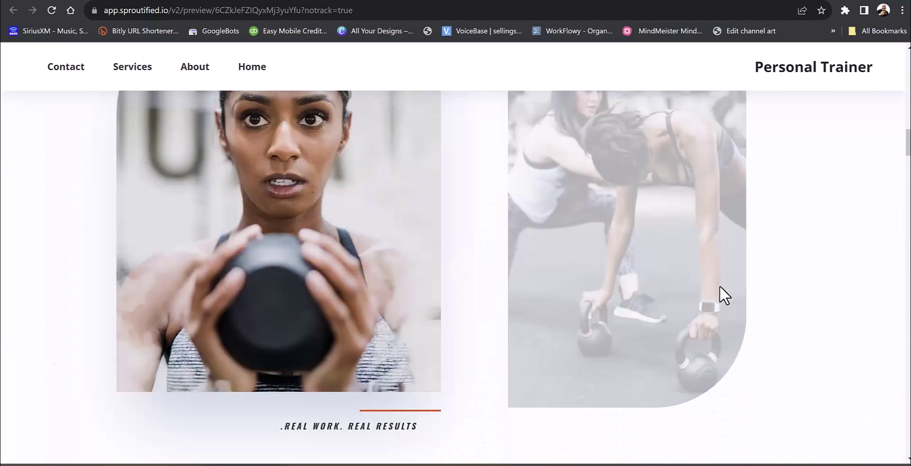
{"action": "scroll", "coordinate": [719, 286], "scroll_direction": "up", "scroll_amount": 10}
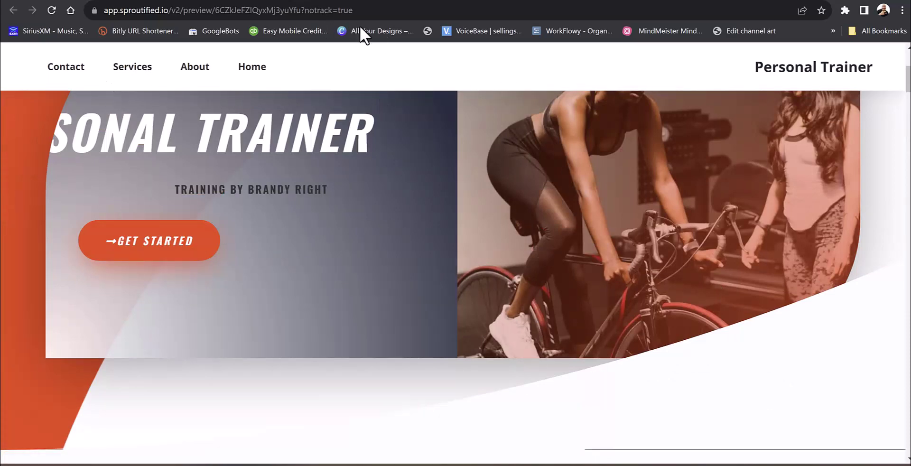
Step: Return to the page builder and look at the page in its mobile layout
{"action": "left_click", "coordinate": [366, 2]}
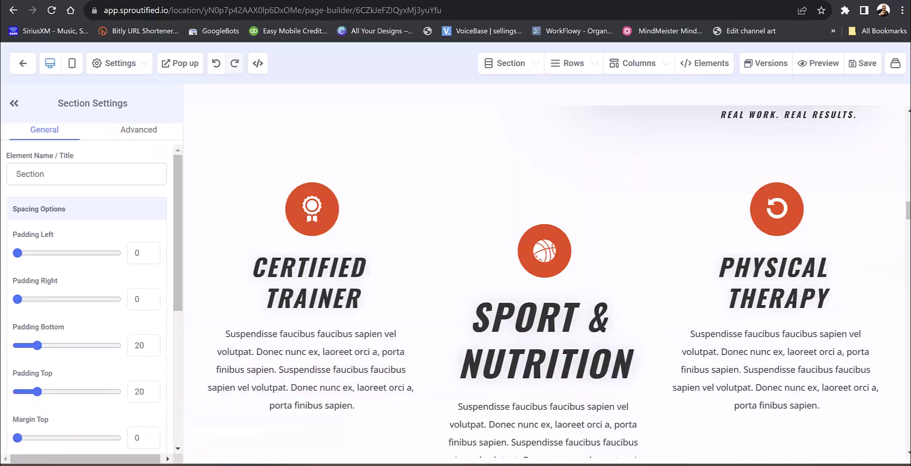
{"action": "left_click", "coordinate": [71, 71]}
{"action": "scroll", "coordinate": [569, 206], "scroll_direction": "down", "scroll_amount": 10}
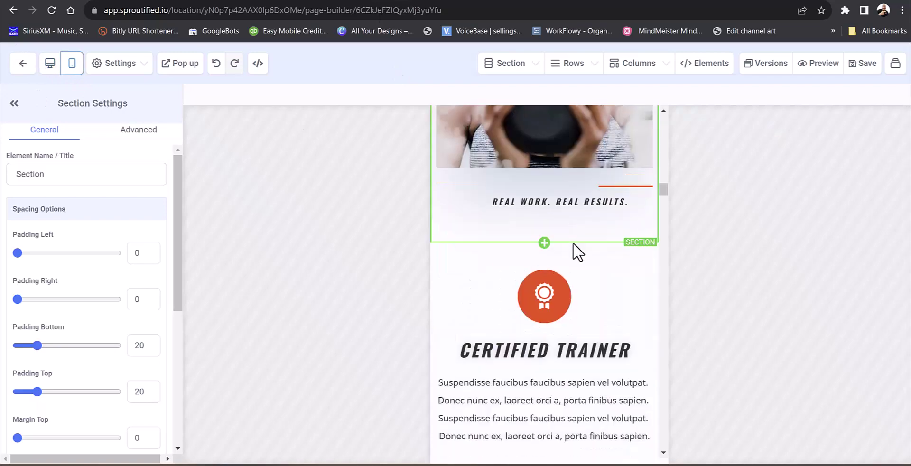
Step: Look through the mobile layout from the trainer sections to the pricing plans and back up to the header
{"action": "scroll", "coordinate": [577, 259], "scroll_direction": "down", "scroll_amount": 15}
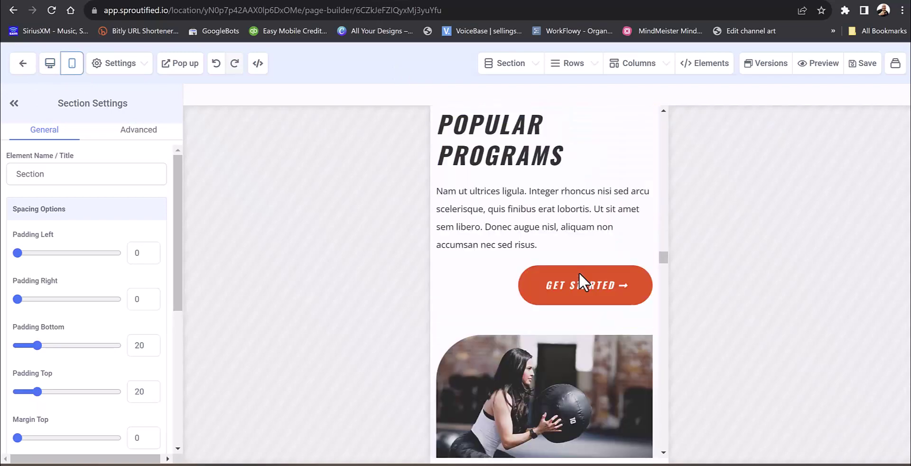
{"action": "scroll", "coordinate": [579, 273], "scroll_direction": "down", "scroll_amount": 20}
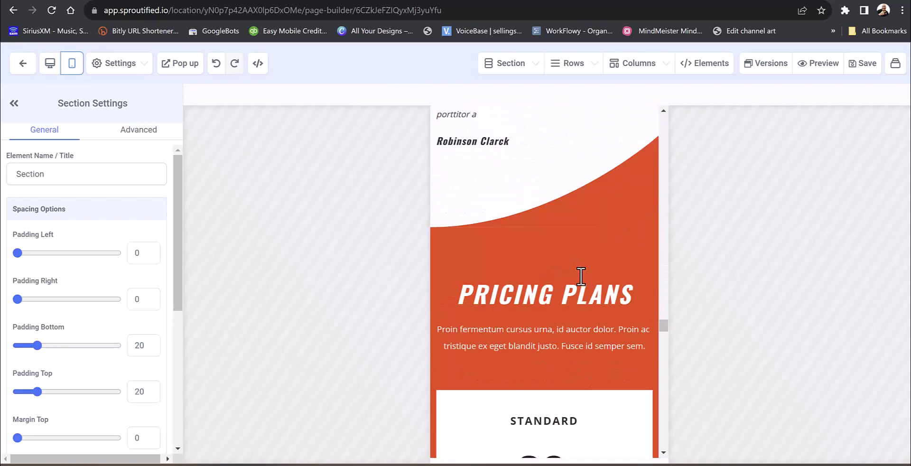
{"action": "scroll", "coordinate": [581, 279], "scroll_direction": "up", "scroll_amount": 10}
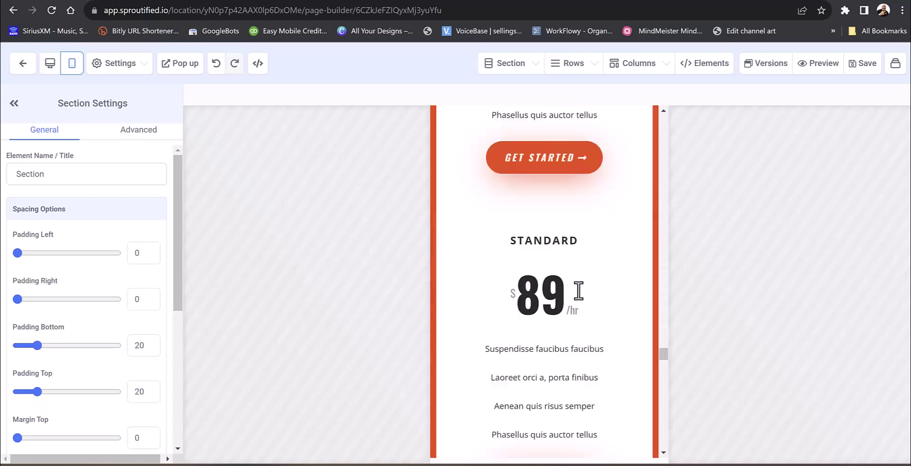
{"action": "scroll", "coordinate": [579, 290], "scroll_direction": "up", "scroll_amount": 20}
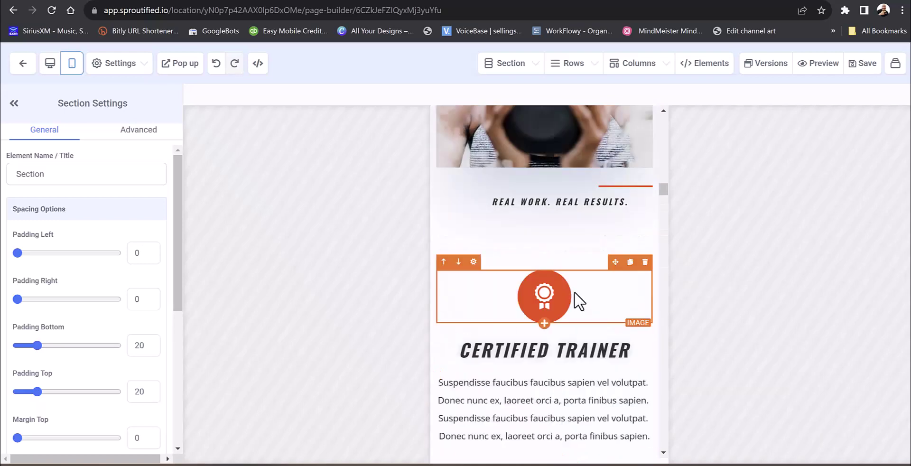
{"action": "scroll", "coordinate": [579, 243], "scroll_direction": "up", "scroll_amount": 15}
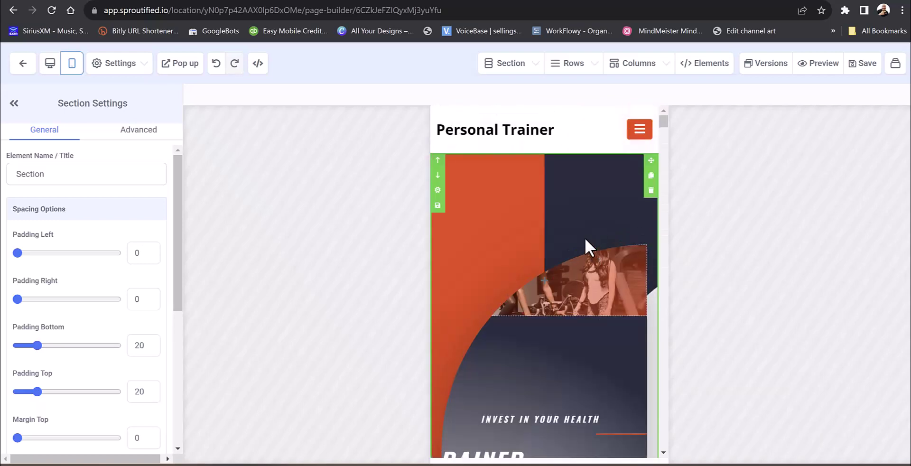
Step: Switch the builder back to the desktop layout and return to the website's page list
{"action": "left_click", "coordinate": [50, 64]}
{"action": "left_click", "coordinate": [26, 66]}
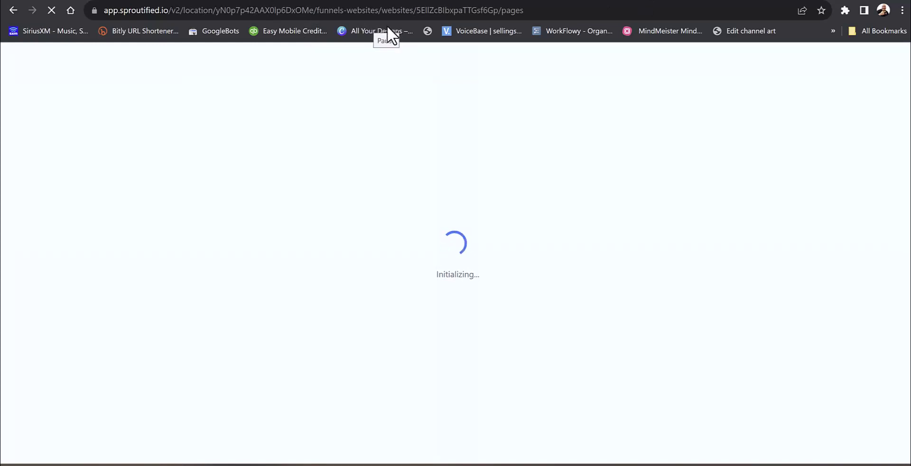
Step: Look over the WordPress, Forms and Surveys options available in the Sites area
{"action": "mouse_move", "coordinate": [365, 90]}
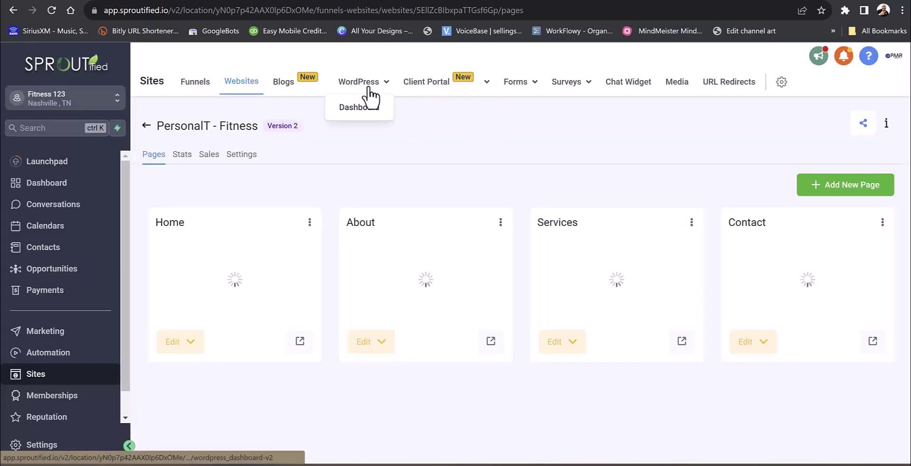
{"action": "left_click", "coordinate": [372, 107]}
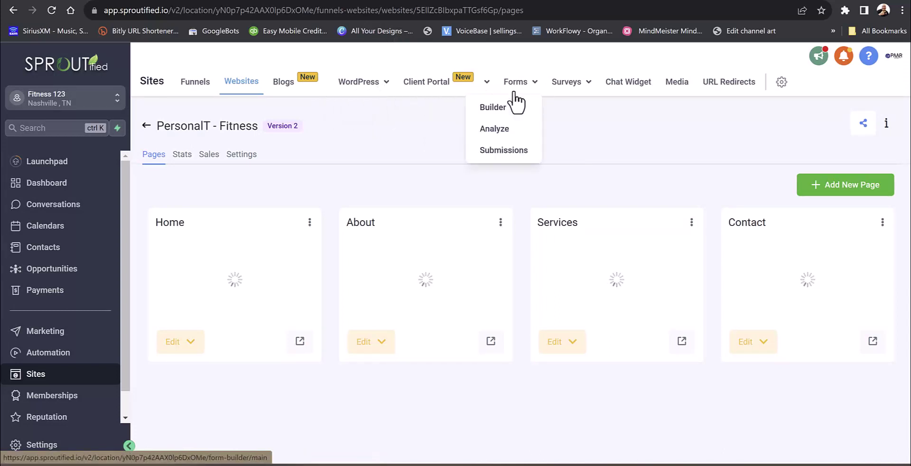
{"action": "mouse_move", "coordinate": [525, 102]}
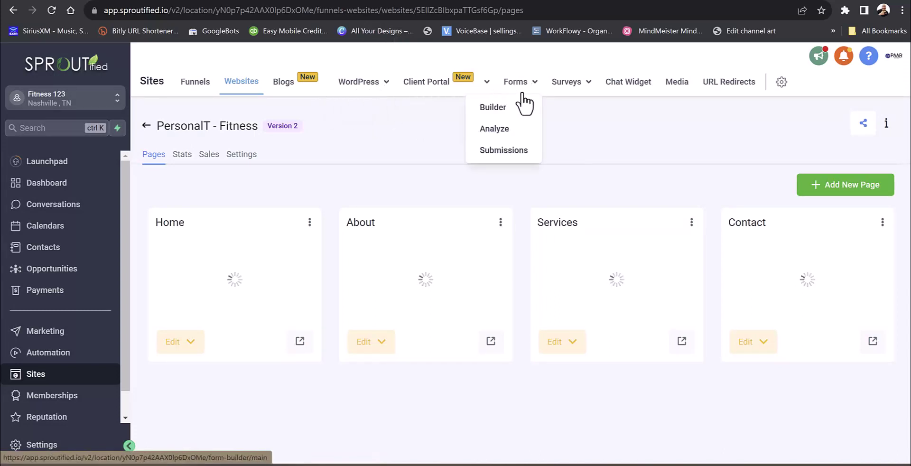
{"action": "mouse_move", "coordinate": [575, 92]}
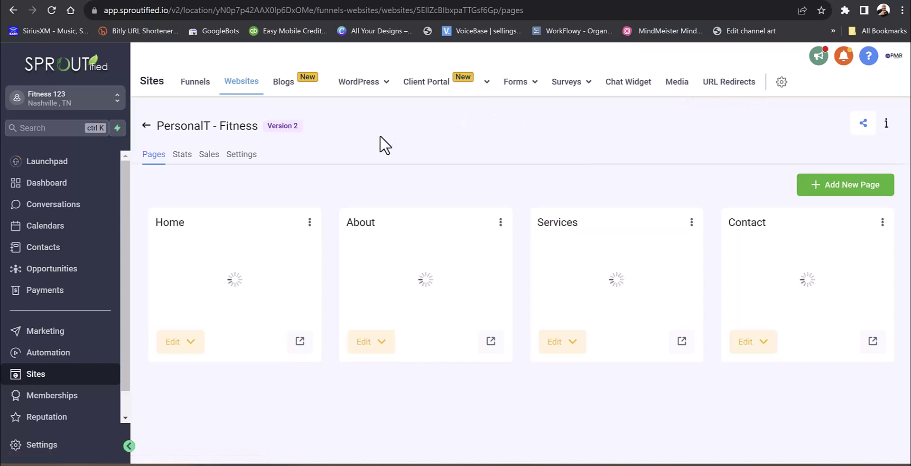
Step: View the Home page's name and path settings and close them without changing anything
{"action": "left_click", "coordinate": [309, 223]}
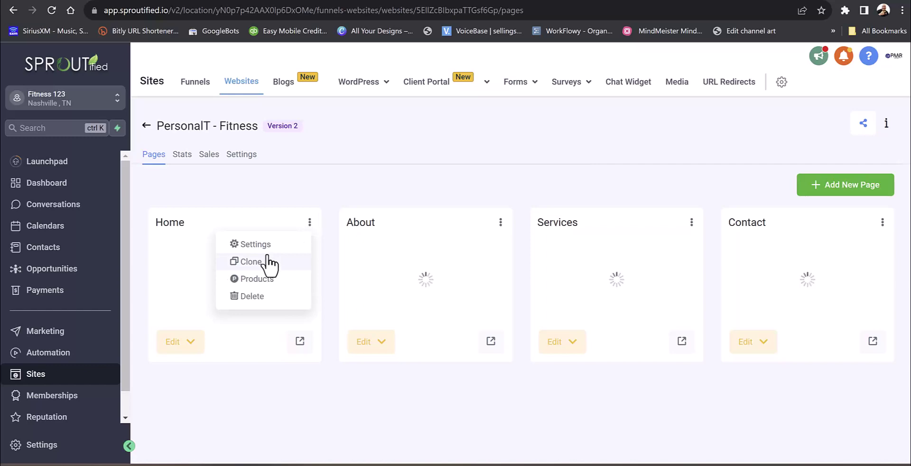
{"action": "left_click", "coordinate": [256, 245]}
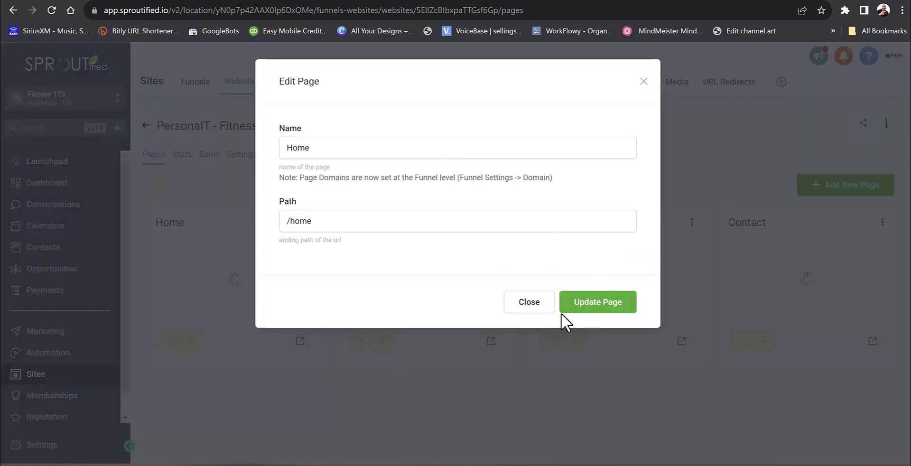
{"action": "left_click", "coordinate": [535, 309]}
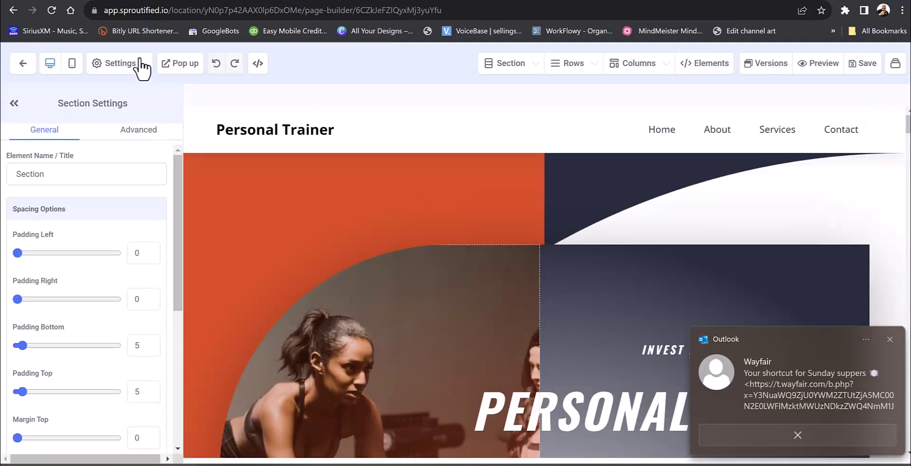
Step: In the page builder, open the SEO Meta Data settings and review the description, keywords, author, social image and SEO preview
{"action": "left_click", "coordinate": [122, 67]}
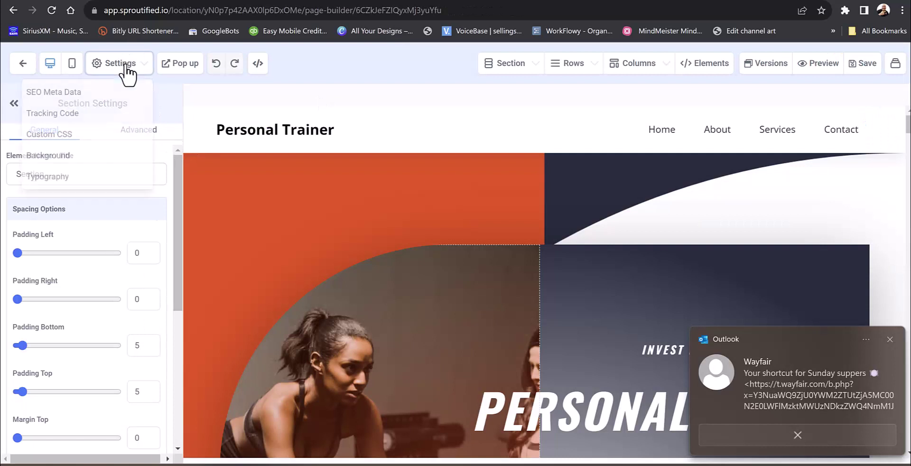
{"action": "left_click", "coordinate": [63, 94]}
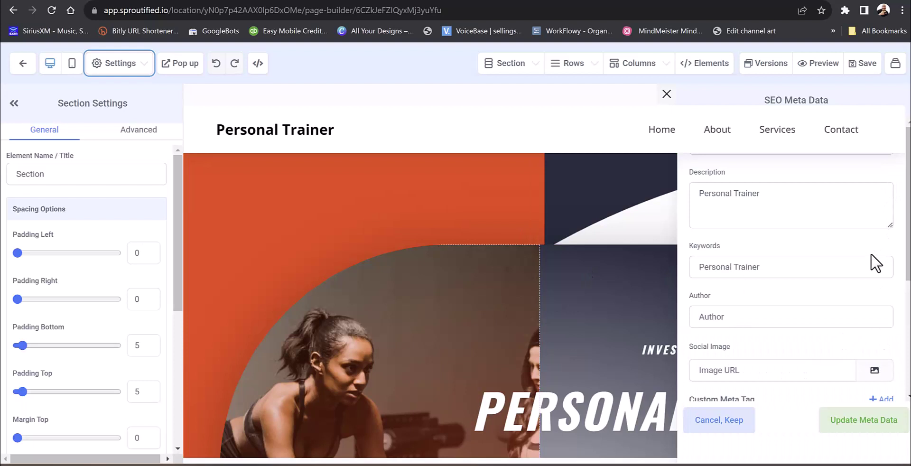
{"action": "left_click", "coordinate": [797, 277]}
{"action": "scroll", "coordinate": [826, 293], "scroll_direction": "down", "scroll_amount": 4}
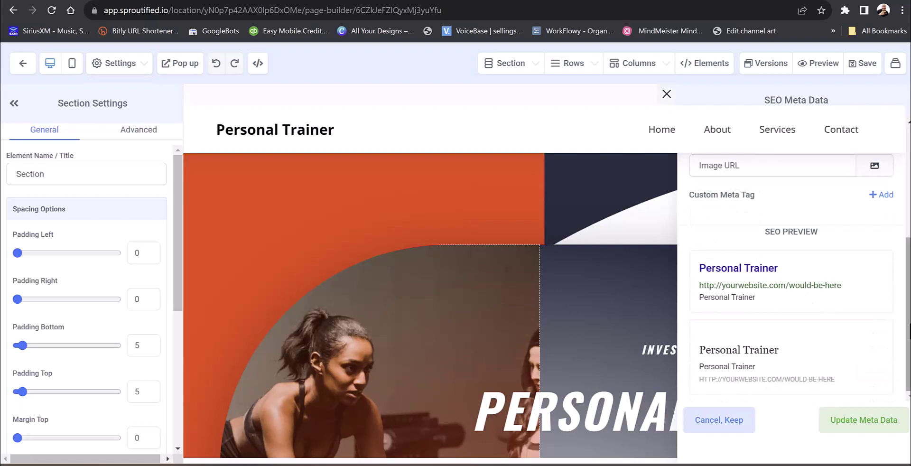
{"action": "scroll", "coordinate": [792, 273], "scroll_direction": "up", "scroll_amount": 2}
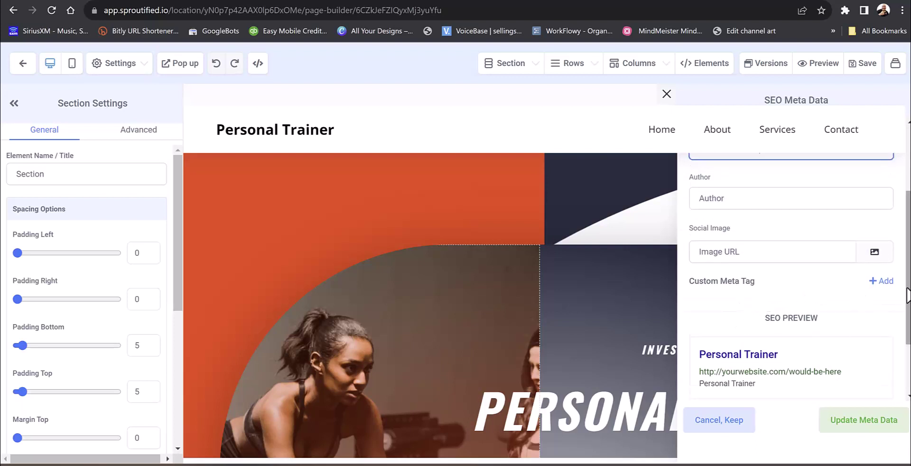
{"action": "scroll", "coordinate": [815, 340], "scroll_direction": "down", "scroll_amount": 2}
{"action": "scroll", "coordinate": [836, 333], "scroll_direction": "up", "scroll_amount": 5}
Step: Set the SEO description to "Personal Trainer Special Offer | $19.99 Sept", check the SEO preview and update the meta data
{"action": "left_click", "coordinate": [789, 196]}
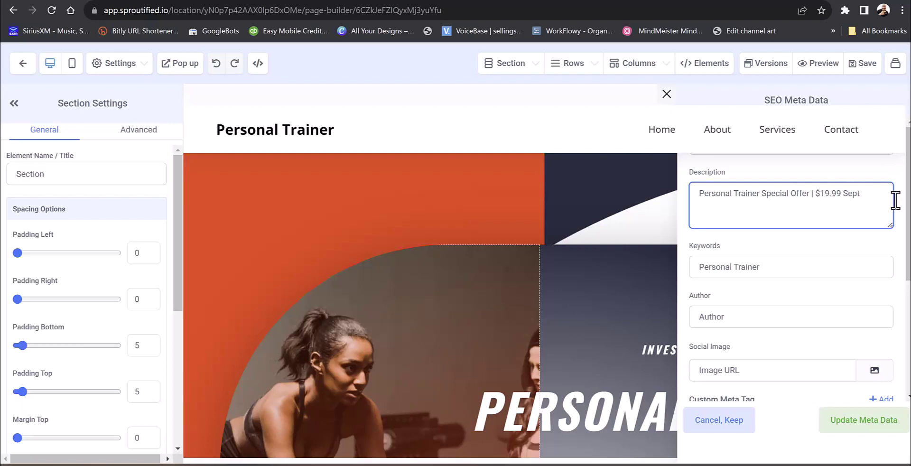
{"action": "left_click_drag", "start_coordinate": [909, 239], "coordinate": [910, 315]}
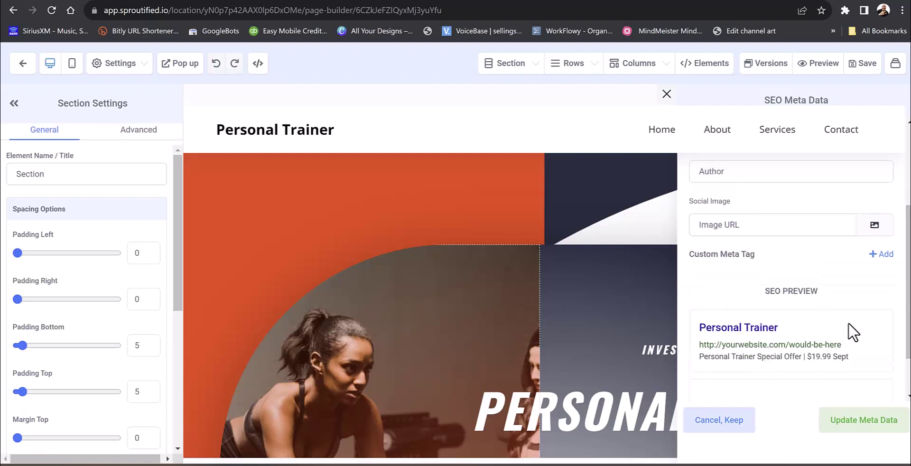
{"action": "left_click", "coordinate": [858, 421]}
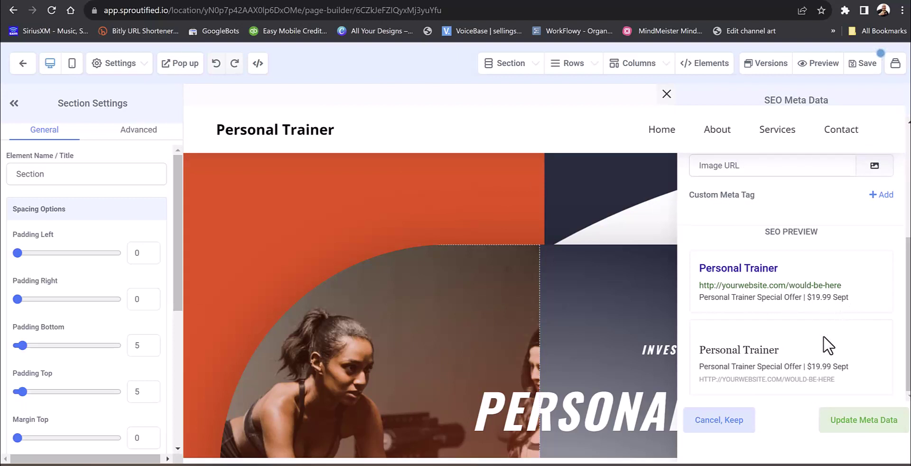
{"action": "scroll", "coordinate": [824, 335], "scroll_direction": "up", "scroll_amount": 4}
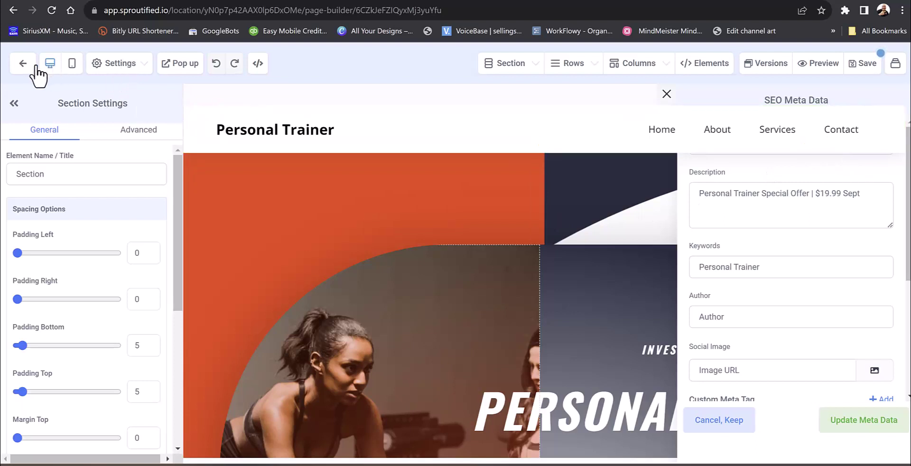
Step: Leave the page builder without saving and ignore the phone number notice on the website's page list
{"action": "left_click", "coordinate": [23, 64]}
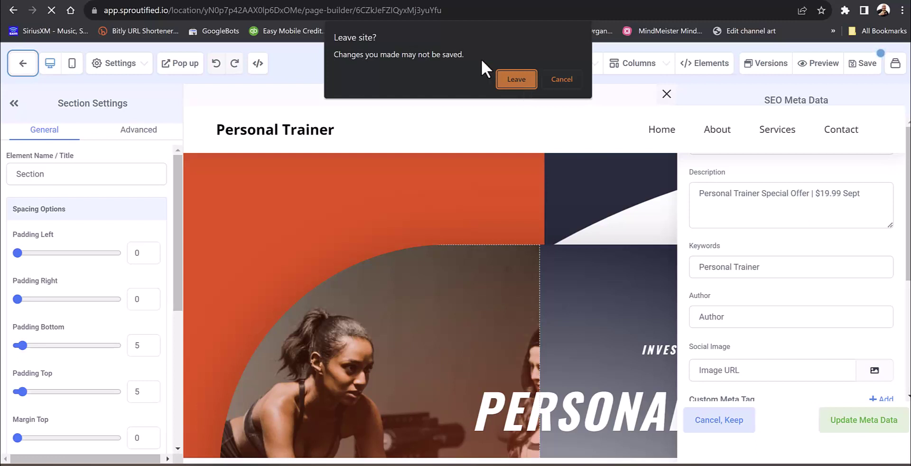
{"action": "left_click", "coordinate": [517, 83]}
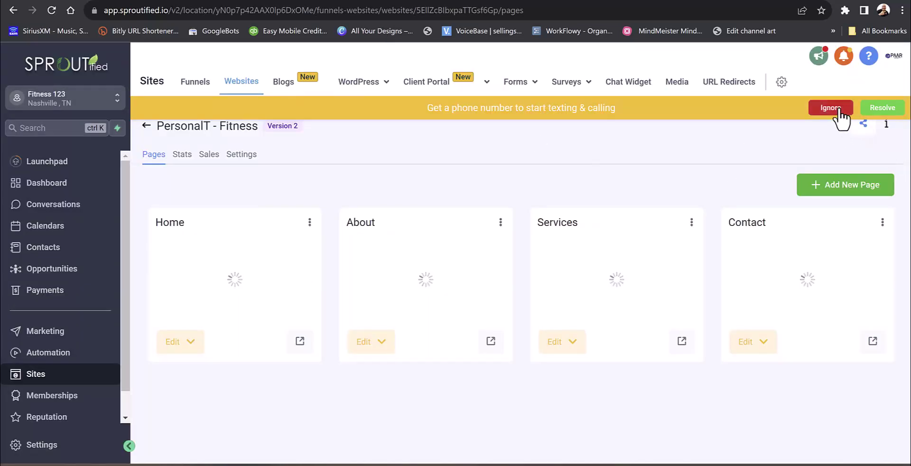
{"action": "left_click", "coordinate": [840, 110]}
Step: Open Memberships and look over the courses dashboard
{"action": "left_click", "coordinate": [58, 399]}
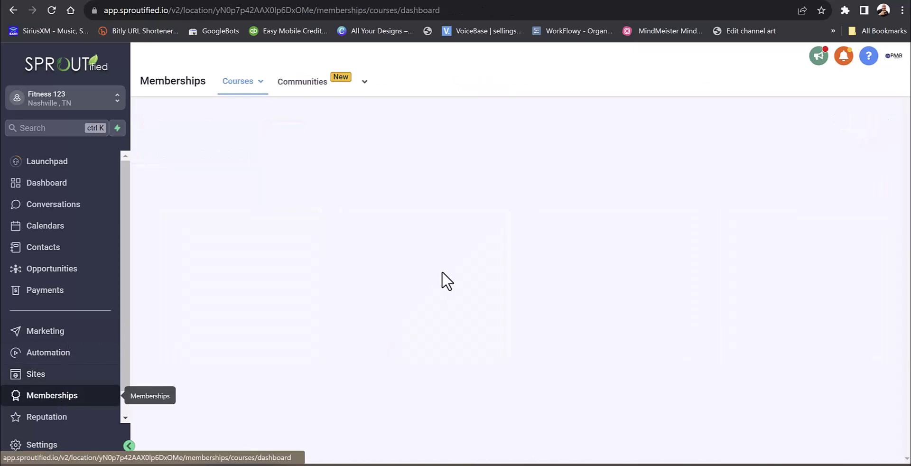
{"action": "mouse_move", "coordinate": [336, 92]}
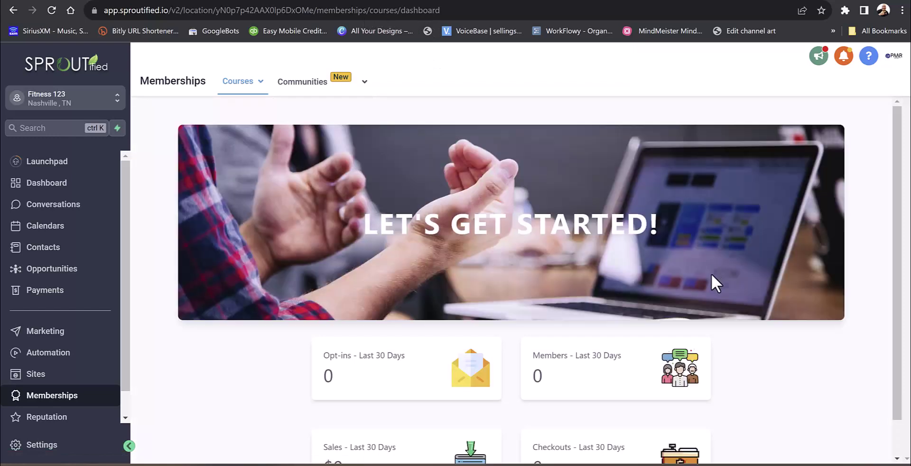
{"action": "scroll", "coordinate": [712, 283], "scroll_direction": "down", "scroll_amount": 1}
{"action": "scroll", "coordinate": [712, 291], "scroll_direction": "up", "scroll_amount": 1}
Step: Create a new course product from the Membership template
{"action": "mouse_move", "coordinate": [236, 91]}
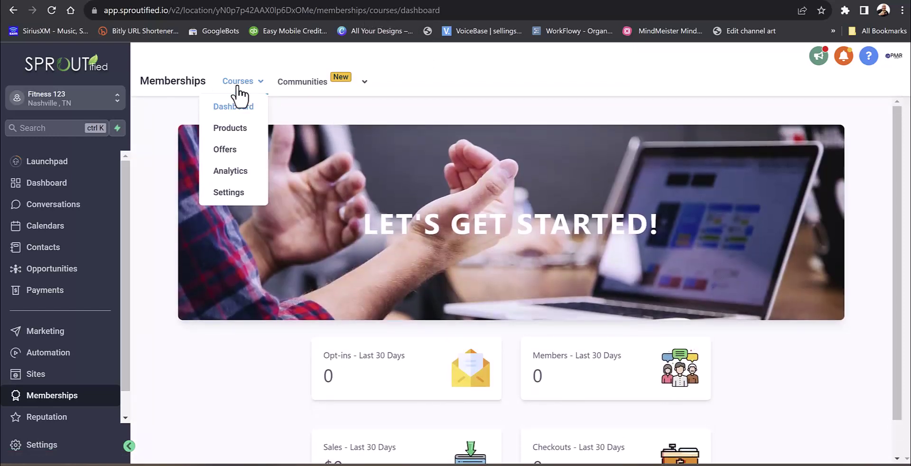
{"action": "left_click", "coordinate": [238, 128]}
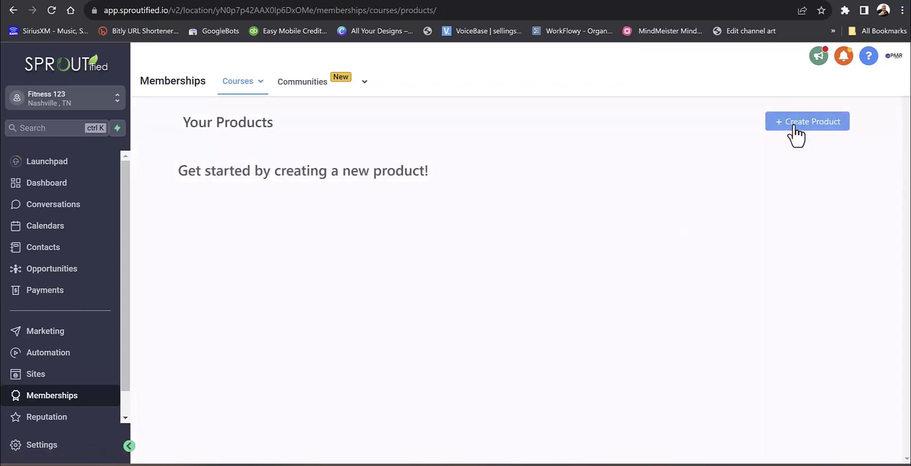
{"action": "left_click", "coordinate": [797, 127]}
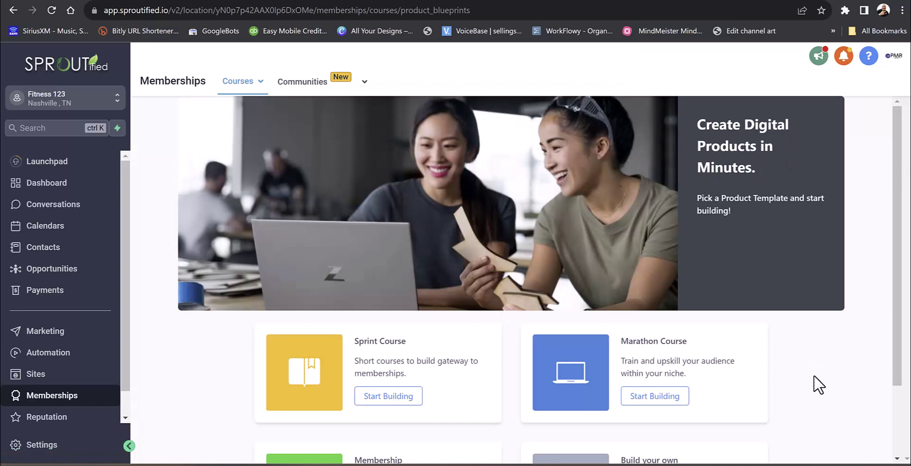
{"action": "scroll", "coordinate": [814, 383], "scroll_direction": "down", "scroll_amount": 2}
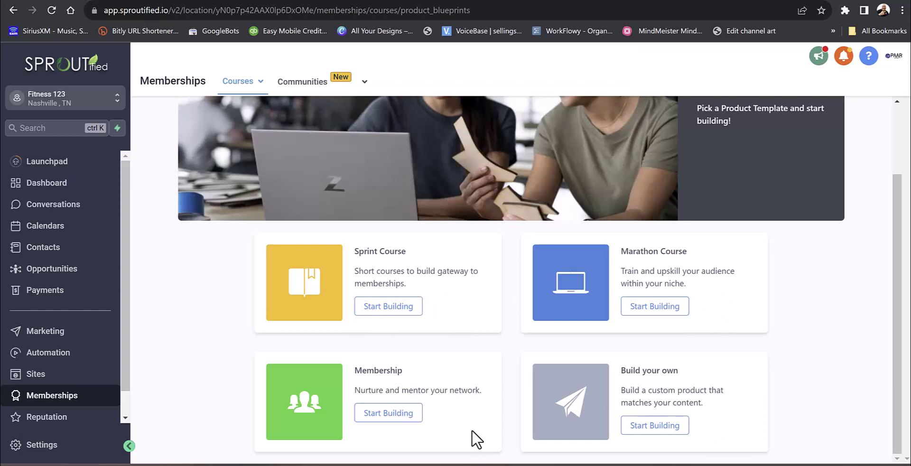
{"action": "left_click", "coordinate": [392, 414]}
{"action": "left_click", "coordinate": [610, 258]}
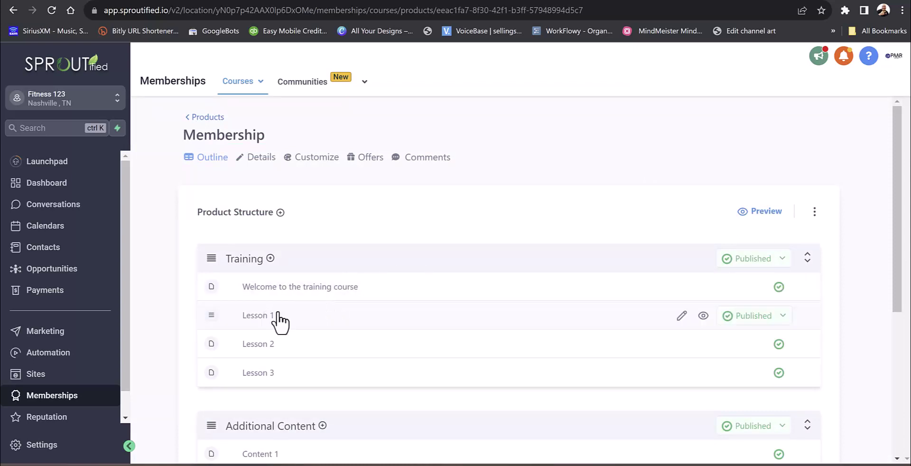
Step: Open Lesson 1 of the Training section for editing and review its media, visibility, thumbnail, body text and file options
{"action": "left_click", "coordinate": [682, 316]}
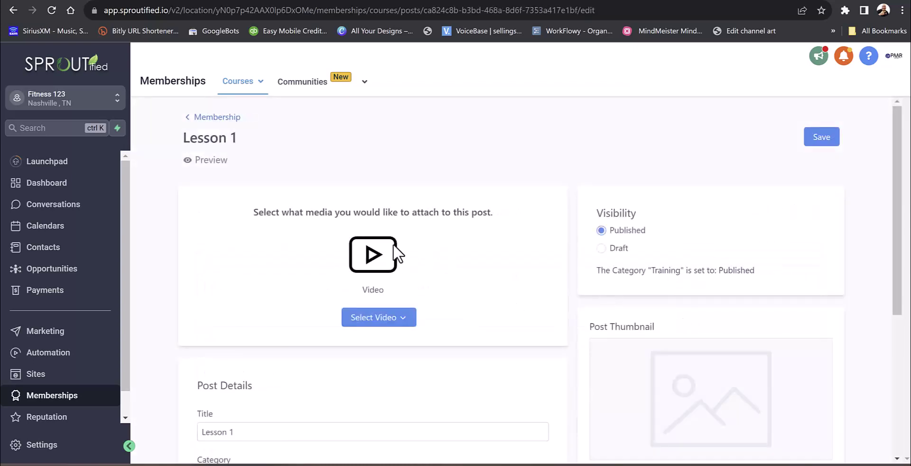
{"action": "scroll", "coordinate": [676, 314], "scroll_direction": "down", "scroll_amount": 7}
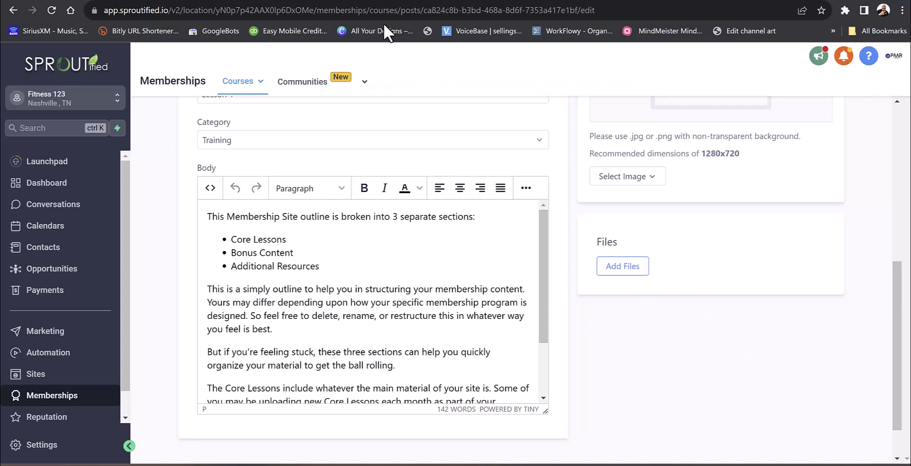
{"action": "scroll", "coordinate": [785, 360], "scroll_direction": "up", "scroll_amount": 7}
Step: View the Community Groups page and go on to the Reputation overview
{"action": "mouse_move", "coordinate": [312, 87]}
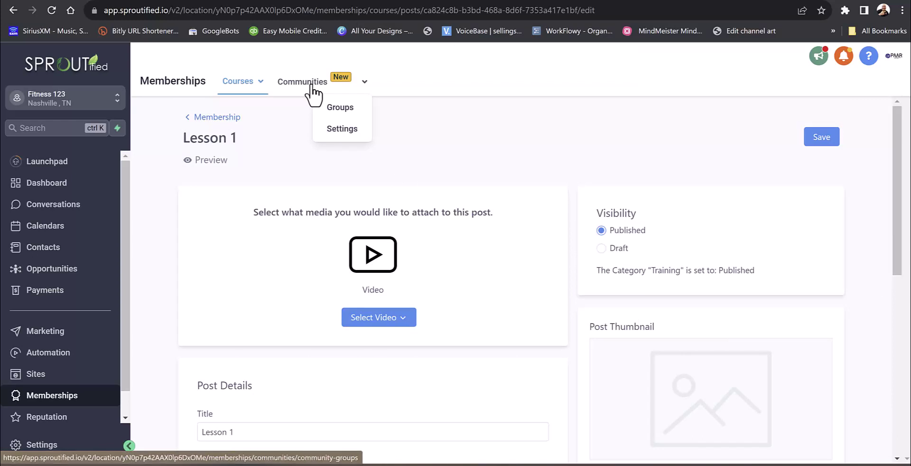
{"action": "left_click", "coordinate": [338, 108]}
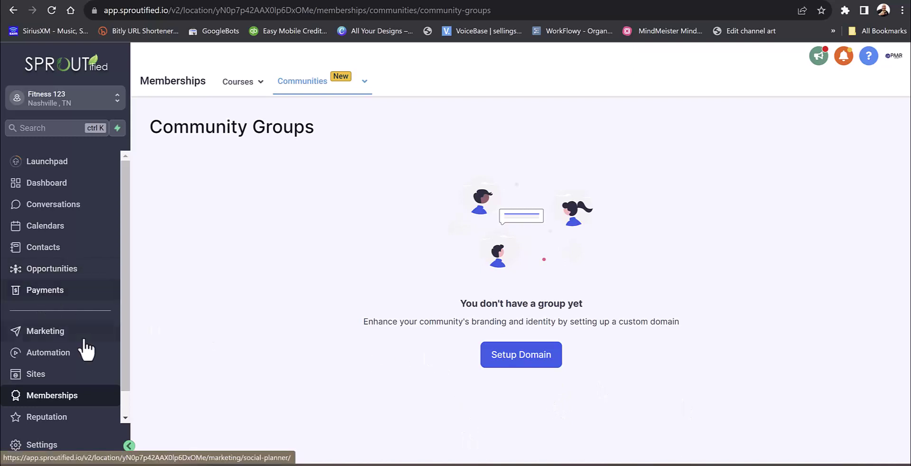
{"action": "left_click", "coordinate": [53, 417]}
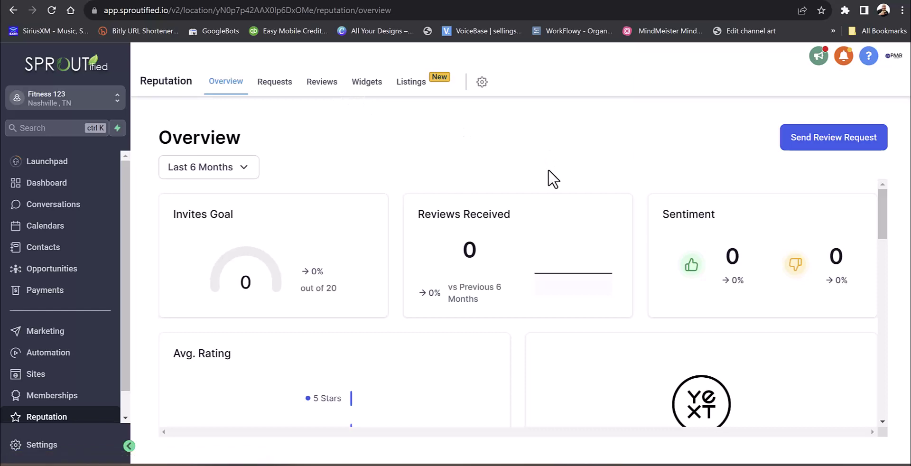
Step: Look over the Reputation overview's cards, including the latest review requests and latest reviews
{"action": "scroll", "coordinate": [712, 324], "scroll_direction": "down", "scroll_amount": 10}
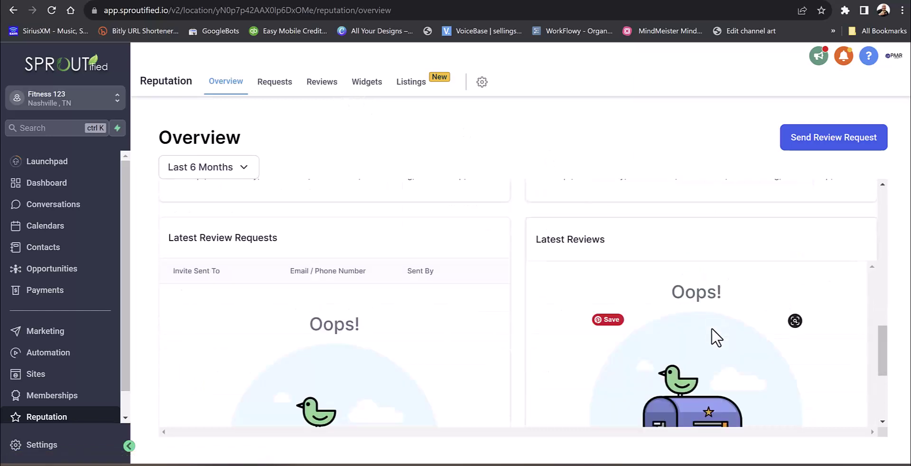
{"action": "scroll", "coordinate": [711, 328], "scroll_direction": "down", "scroll_amount": 4}
{"action": "scroll", "coordinate": [711, 327], "scroll_direction": "up", "scroll_amount": 15}
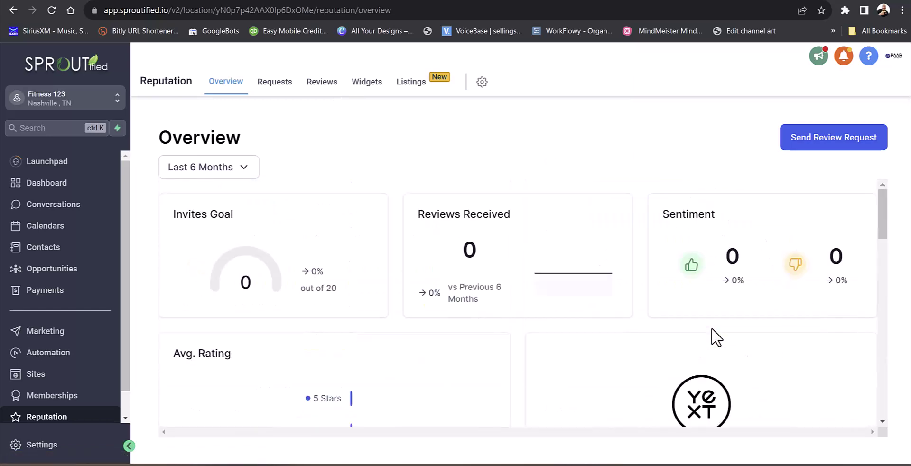
{"action": "scroll", "coordinate": [711, 328], "scroll_direction": "down", "scroll_amount": 5}
{"action": "scroll", "coordinate": [712, 327], "scroll_direction": "up", "scroll_amount": 5}
Step: Open the reputation Requests page, view the review request form's contact fields and SMS/email modes, and close it without sending
{"action": "left_click", "coordinate": [284, 87]}
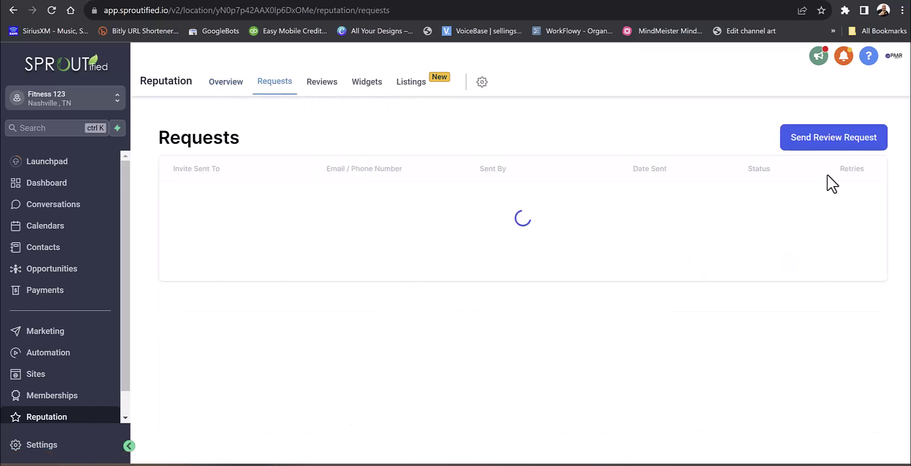
{"action": "left_click", "coordinate": [821, 150]}
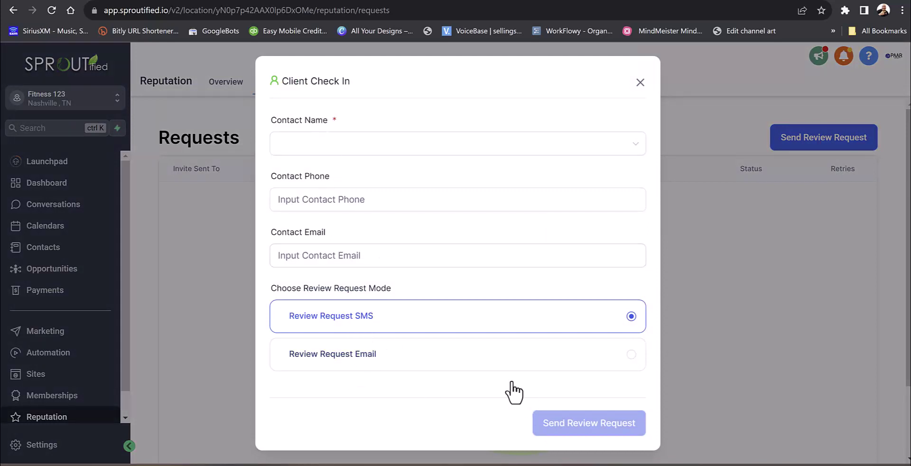
{"action": "left_click", "coordinate": [640, 83]}
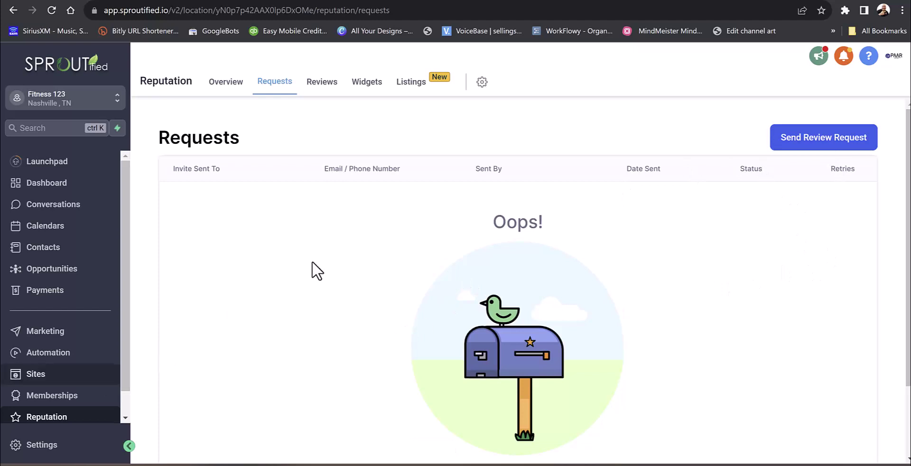
Step: Open Reporting and view the Google Ads, Facebook Ads, appointment and call reports
{"action": "scroll", "coordinate": [100, 389], "scroll_direction": "down", "scroll_amount": 1}
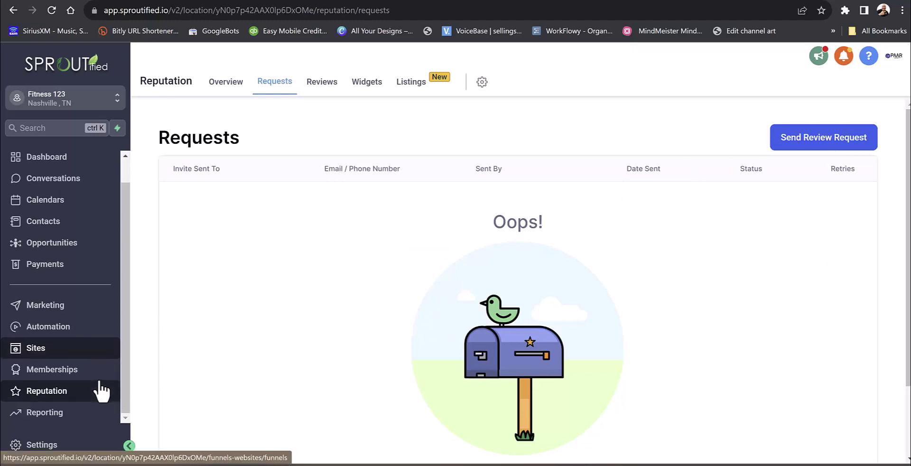
{"action": "left_click", "coordinate": [75, 413]}
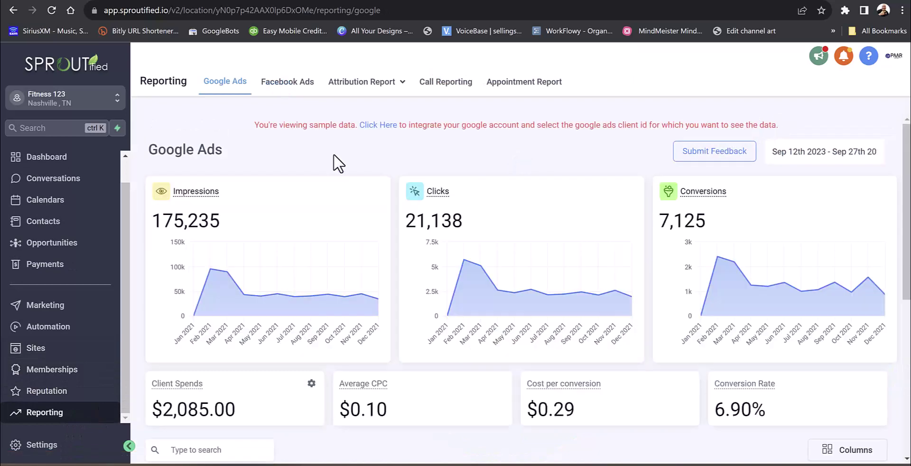
{"action": "mouse_move", "coordinate": [570, 290]}
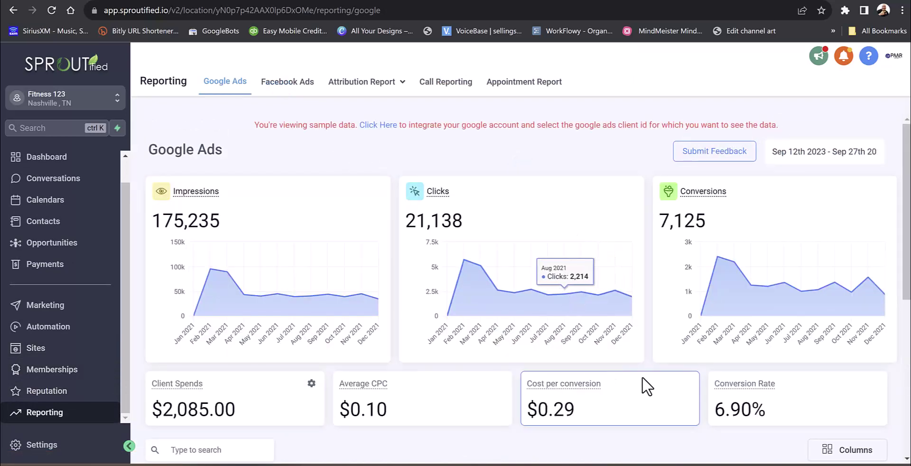
{"action": "mouse_move", "coordinate": [907, 218]}
{"action": "left_mouse_down"}
{"action": "mouse_move", "coordinate": [908, 338]}
{"action": "mouse_move", "coordinate": [908, 221]}
{"action": "left_mouse_up"}
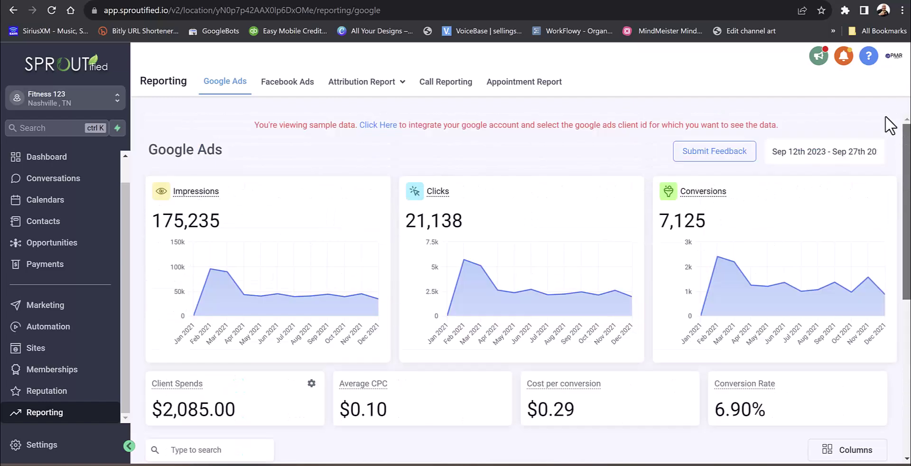
{"action": "left_click", "coordinate": [287, 86]}
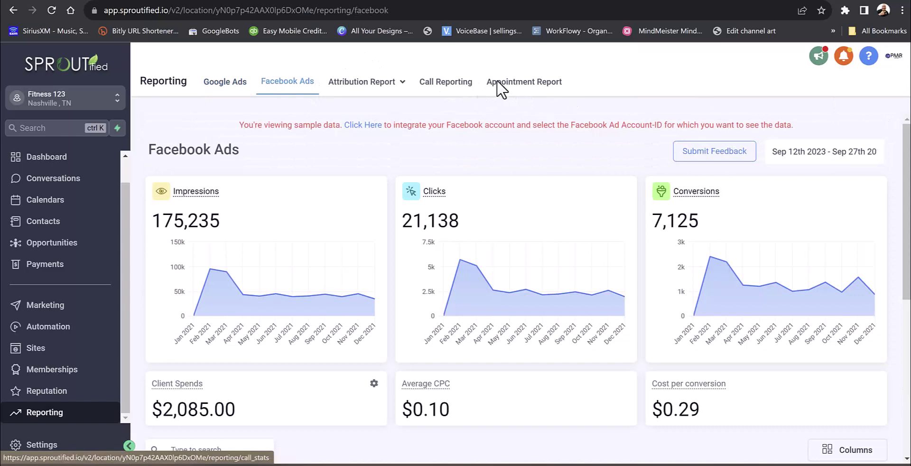
{"action": "left_click", "coordinate": [550, 87]}
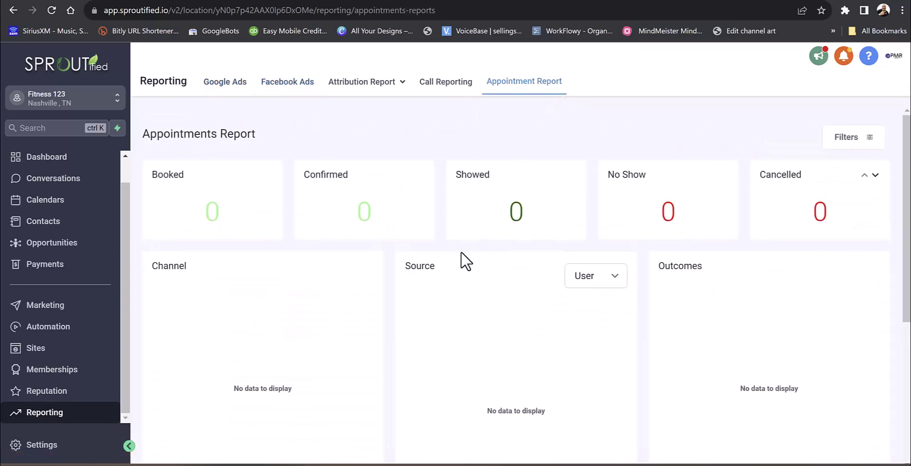
{"action": "left_click", "coordinate": [449, 88]}
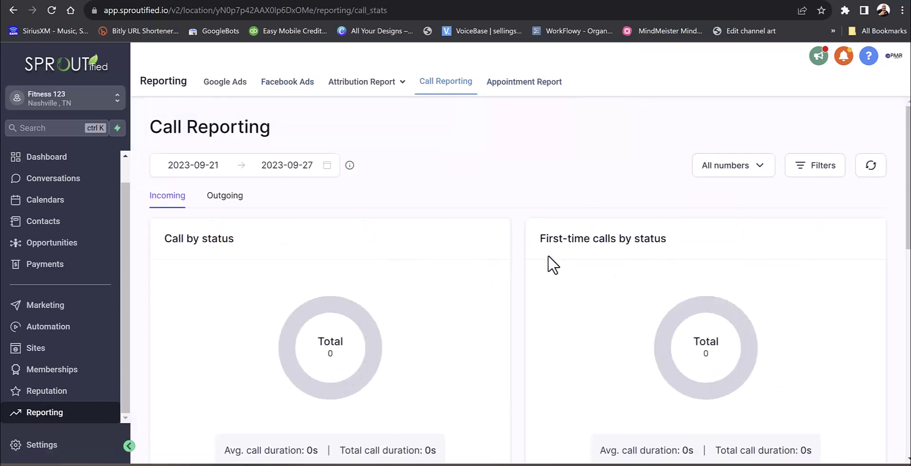
Step: Return to the Appointment Report and choose the Free Membership Claim calendar in its filters
{"action": "left_click", "coordinate": [512, 90]}
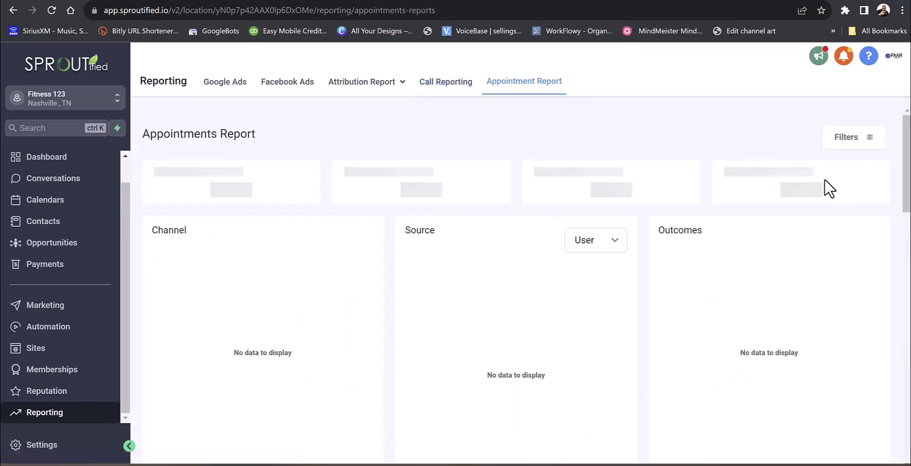
{"action": "left_click", "coordinate": [864, 142]}
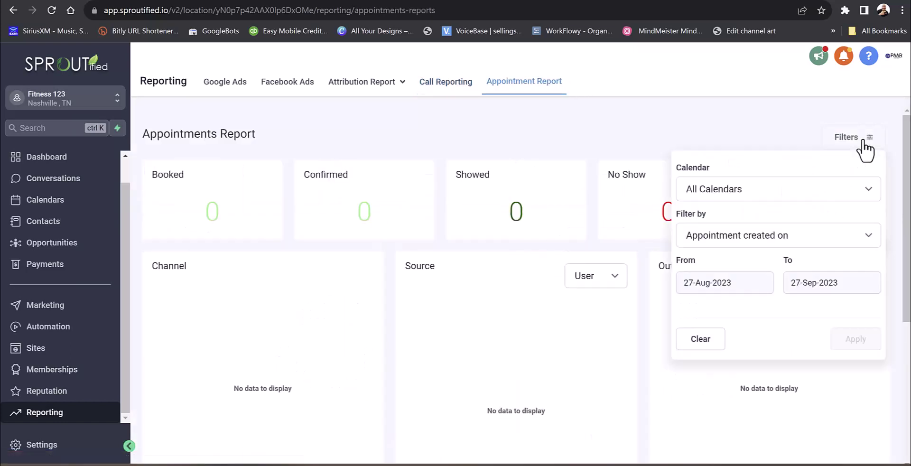
{"action": "left_click", "coordinate": [861, 190]}
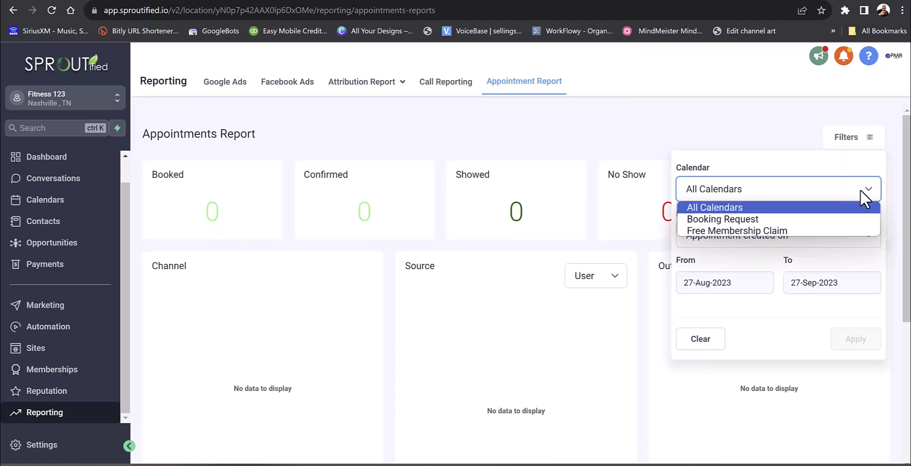
{"action": "left_click", "coordinate": [780, 231]}
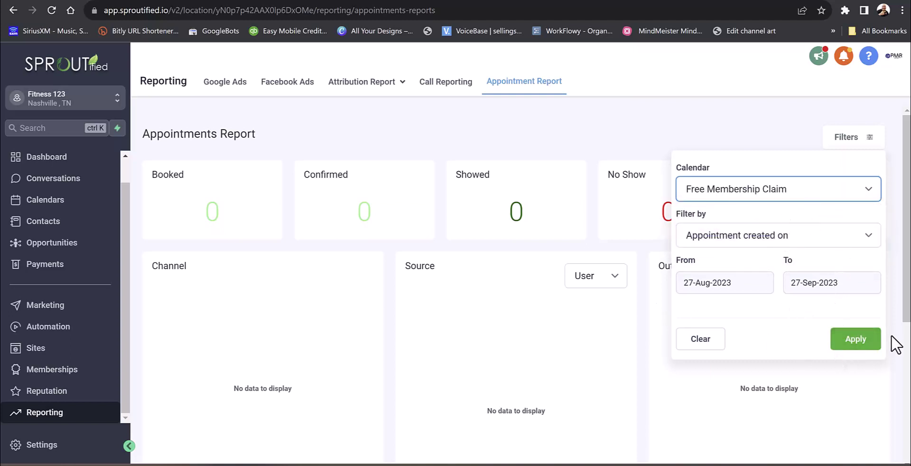
Step: Return to Call Reporting and examine its status charts and the table of all calls
{"action": "left_click", "coordinate": [445, 94]}
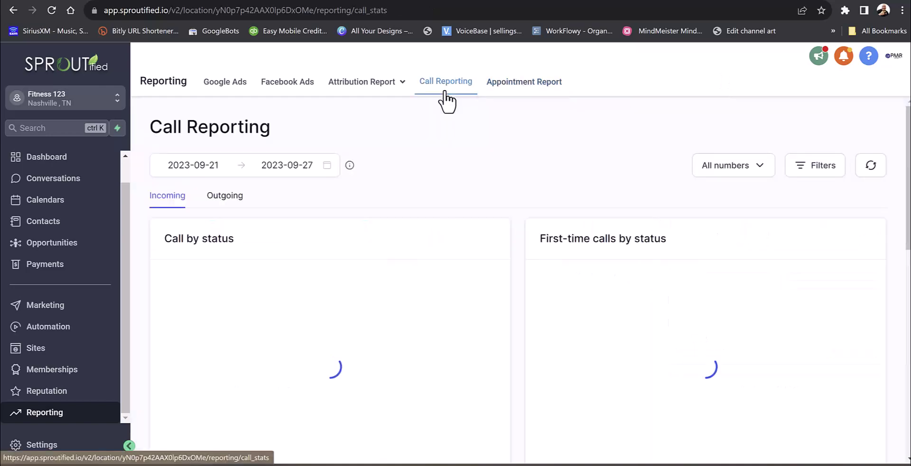
{"action": "scroll", "coordinate": [536, 310], "scroll_direction": "down", "scroll_amount": 8}
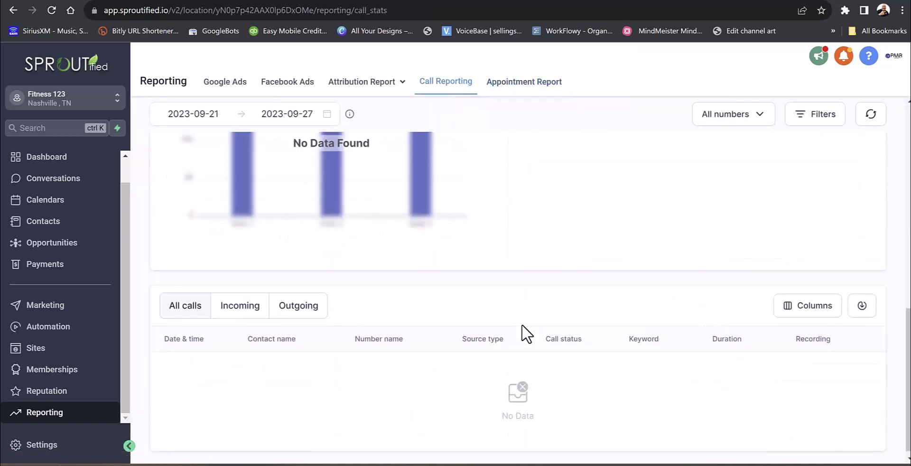
{"action": "scroll", "coordinate": [526, 352], "scroll_direction": "down", "scroll_amount": 1}
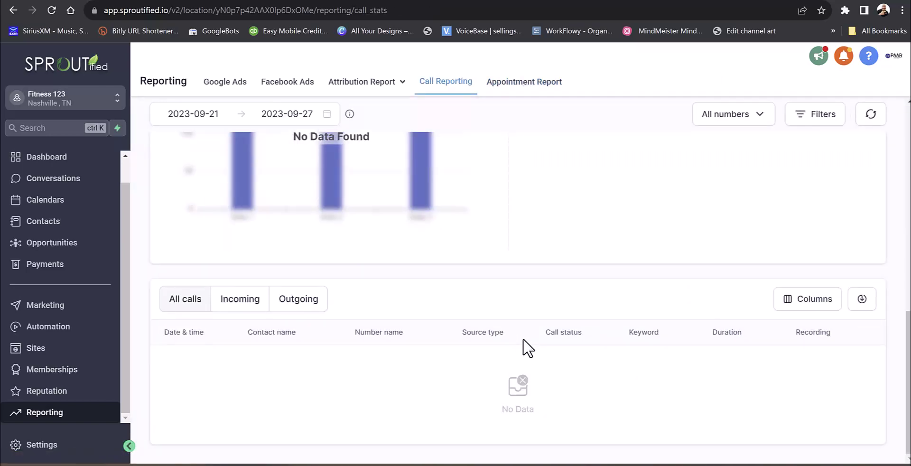
{"action": "scroll", "coordinate": [523, 338], "scroll_direction": "up", "scroll_amount": 10}
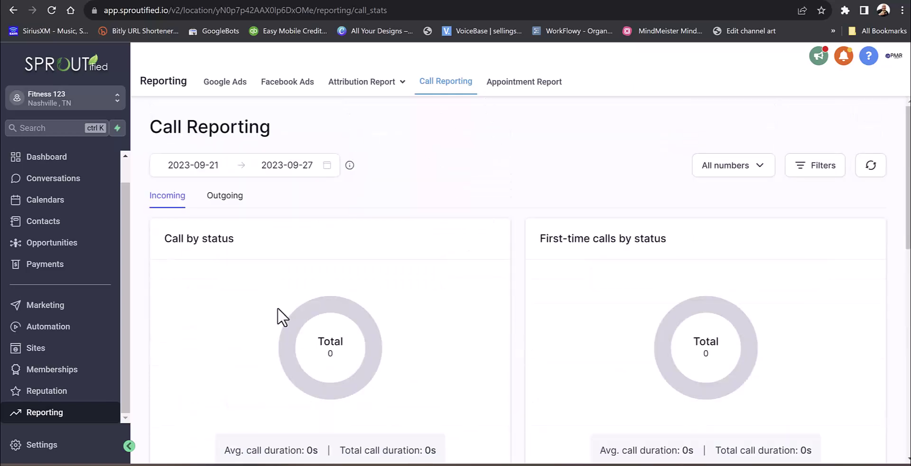
{"action": "left_click_drag", "start_coordinate": [125, 220], "coordinate": [128, 170]}
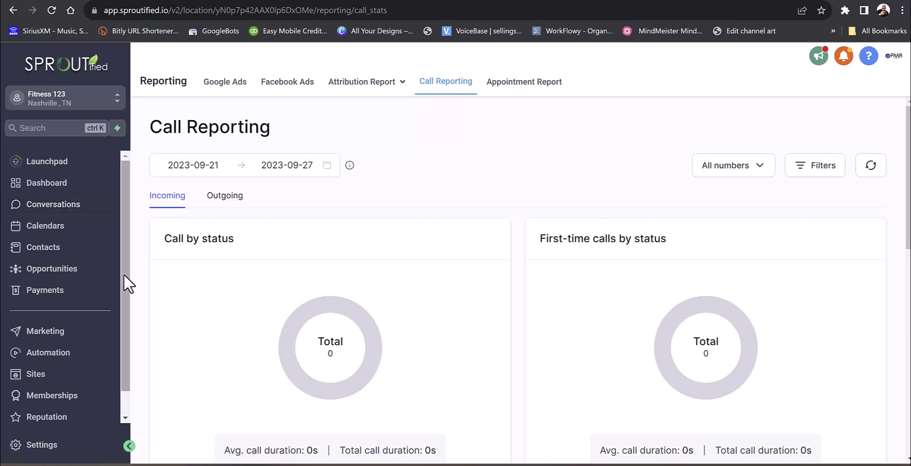
{"action": "scroll", "coordinate": [125, 198], "scroll_direction": "down", "scroll_amount": 1}
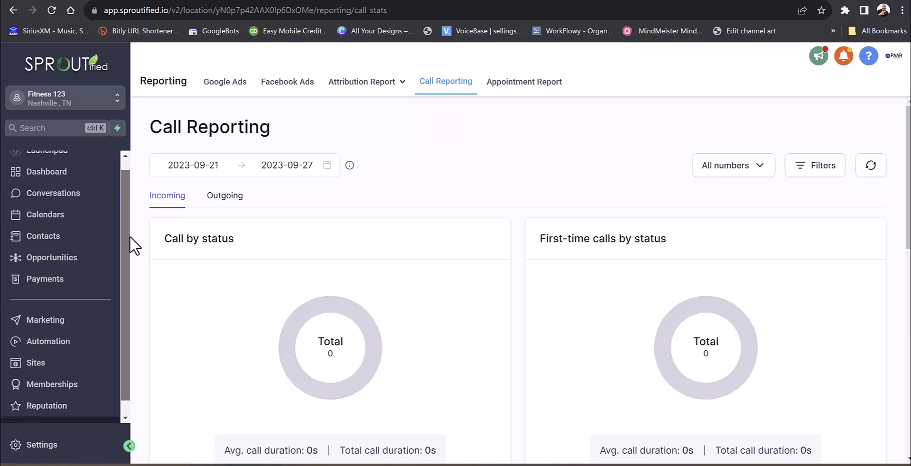